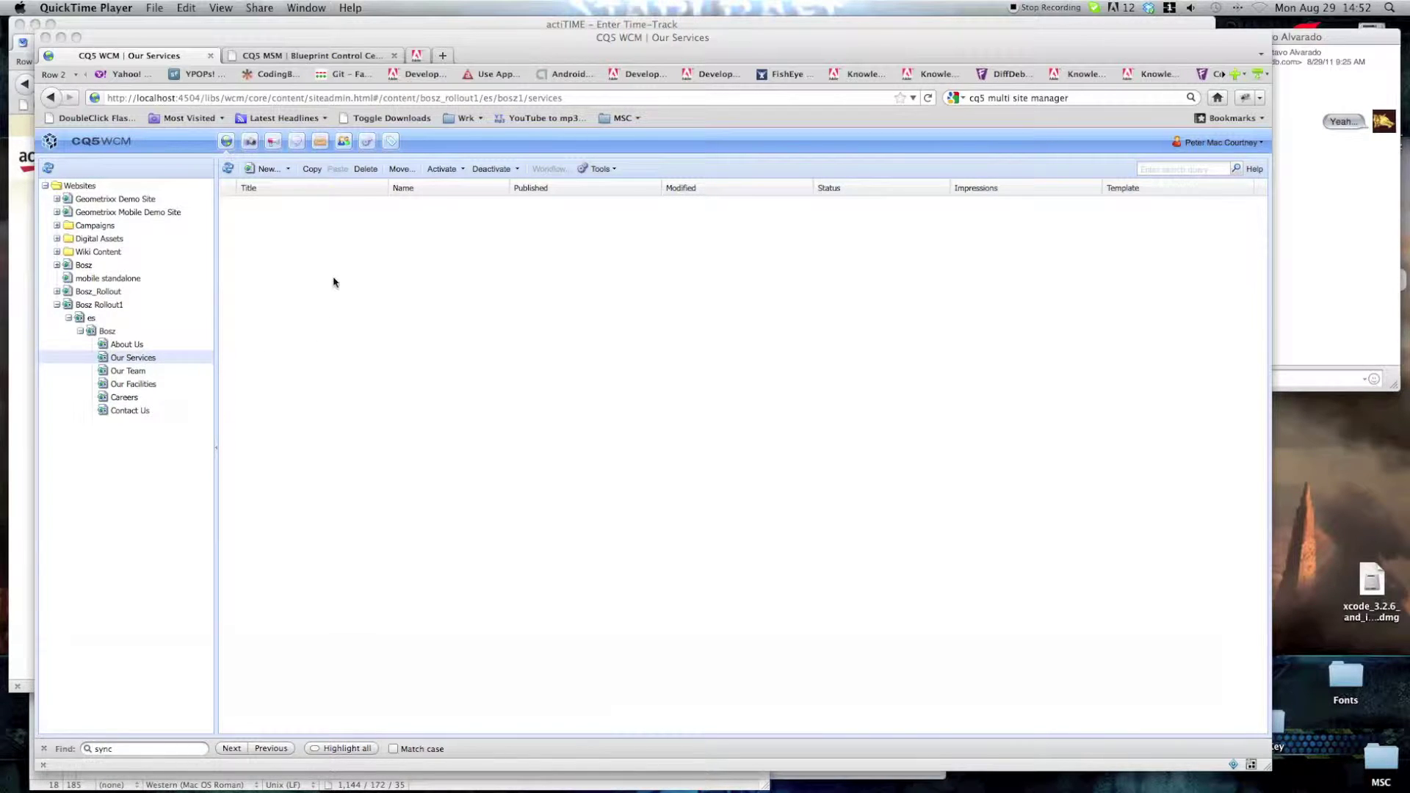
Check the page's /mobilePage sling:resourceType in CRXDE, then open Bosz Rollout1's Our Services page for editing
key("super+Tab")
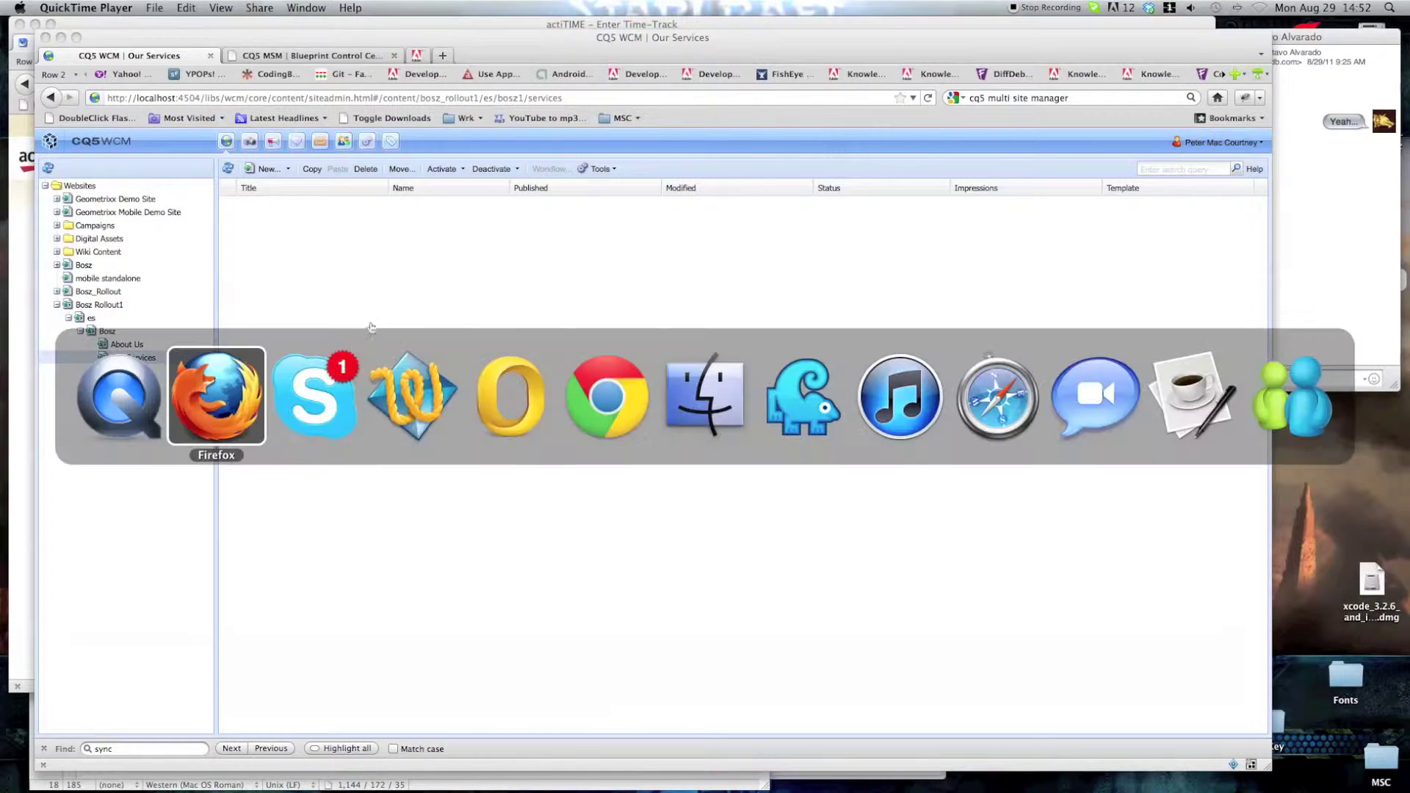
left_click(760, 385)
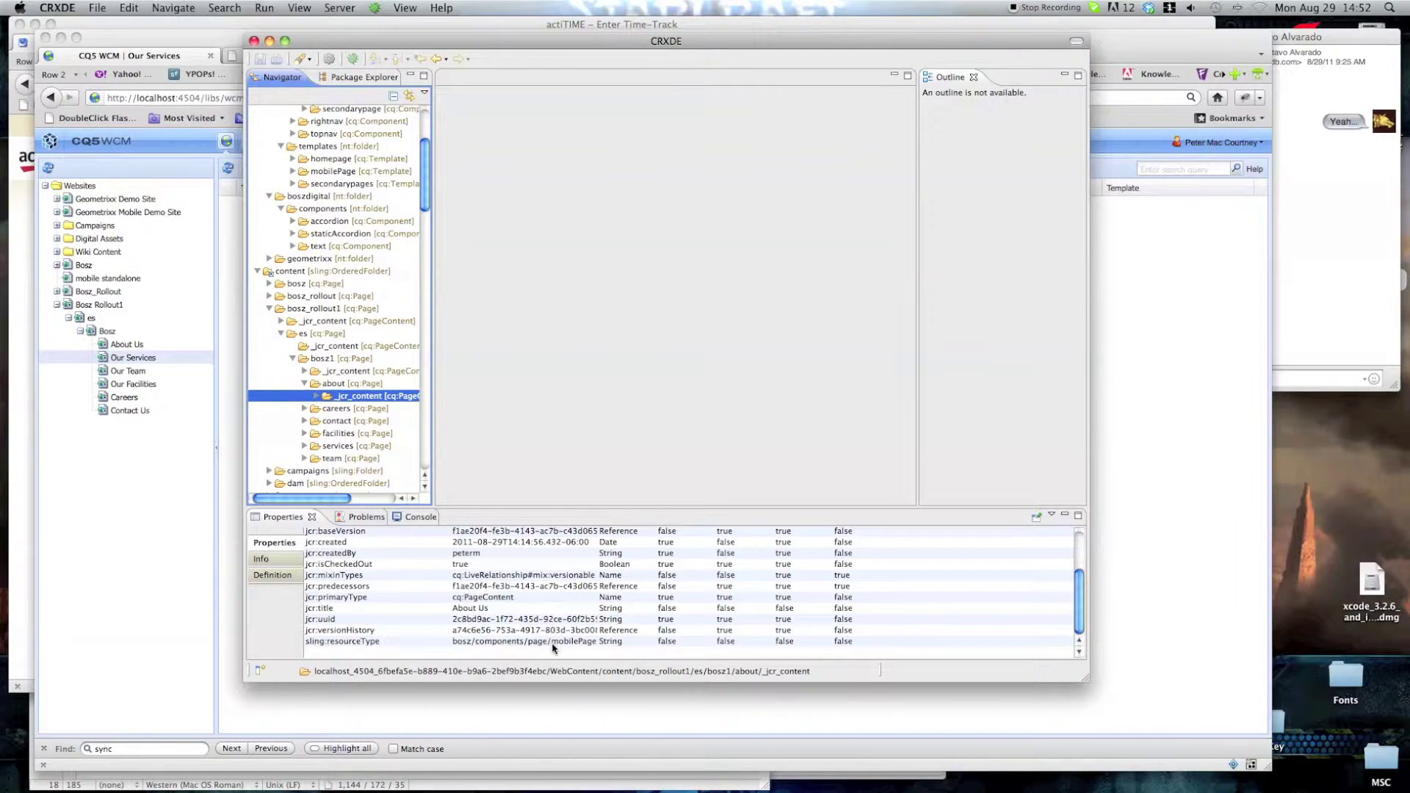
left_click(512, 643)
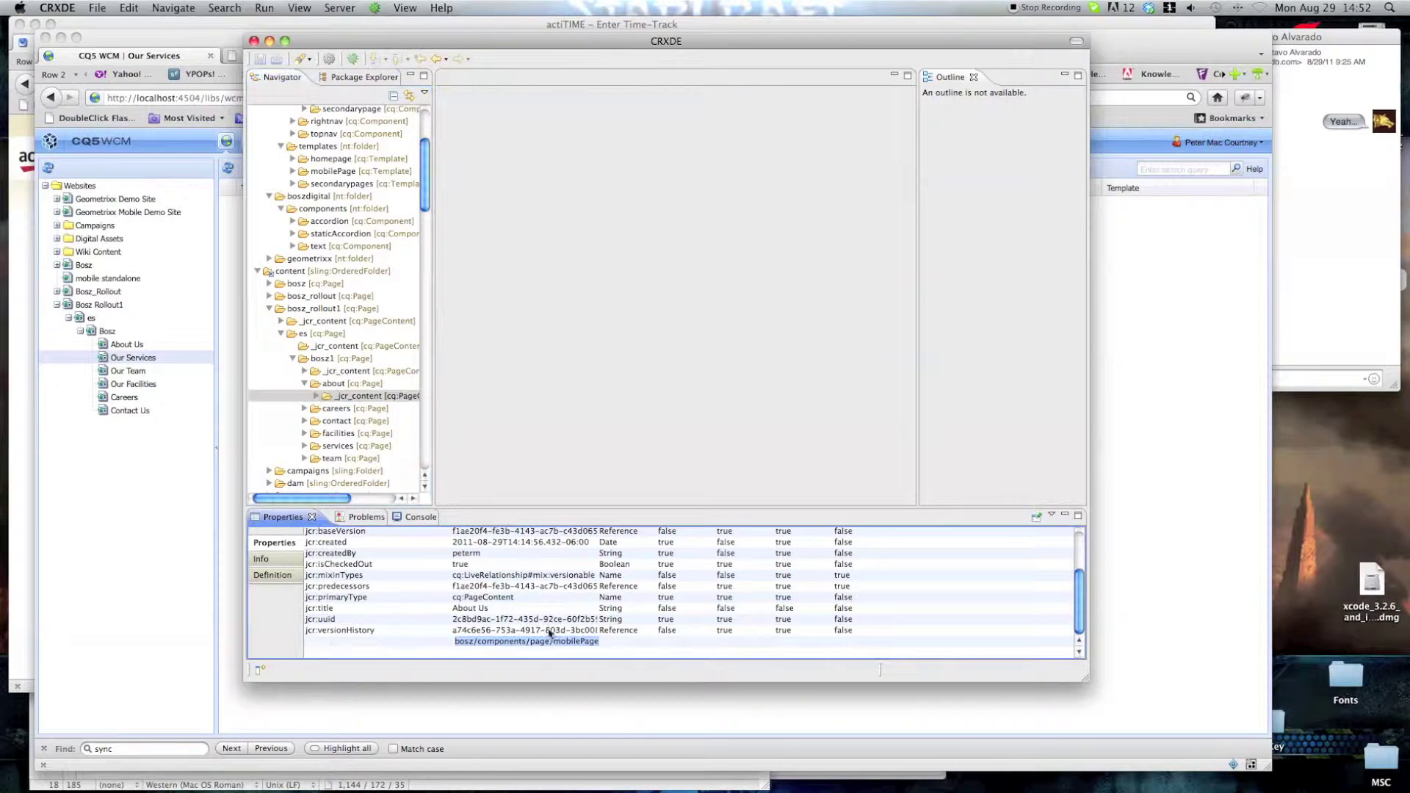
left_click(551, 641)
left_click_drag(599, 642, 477, 647)
left_click(191, 415)
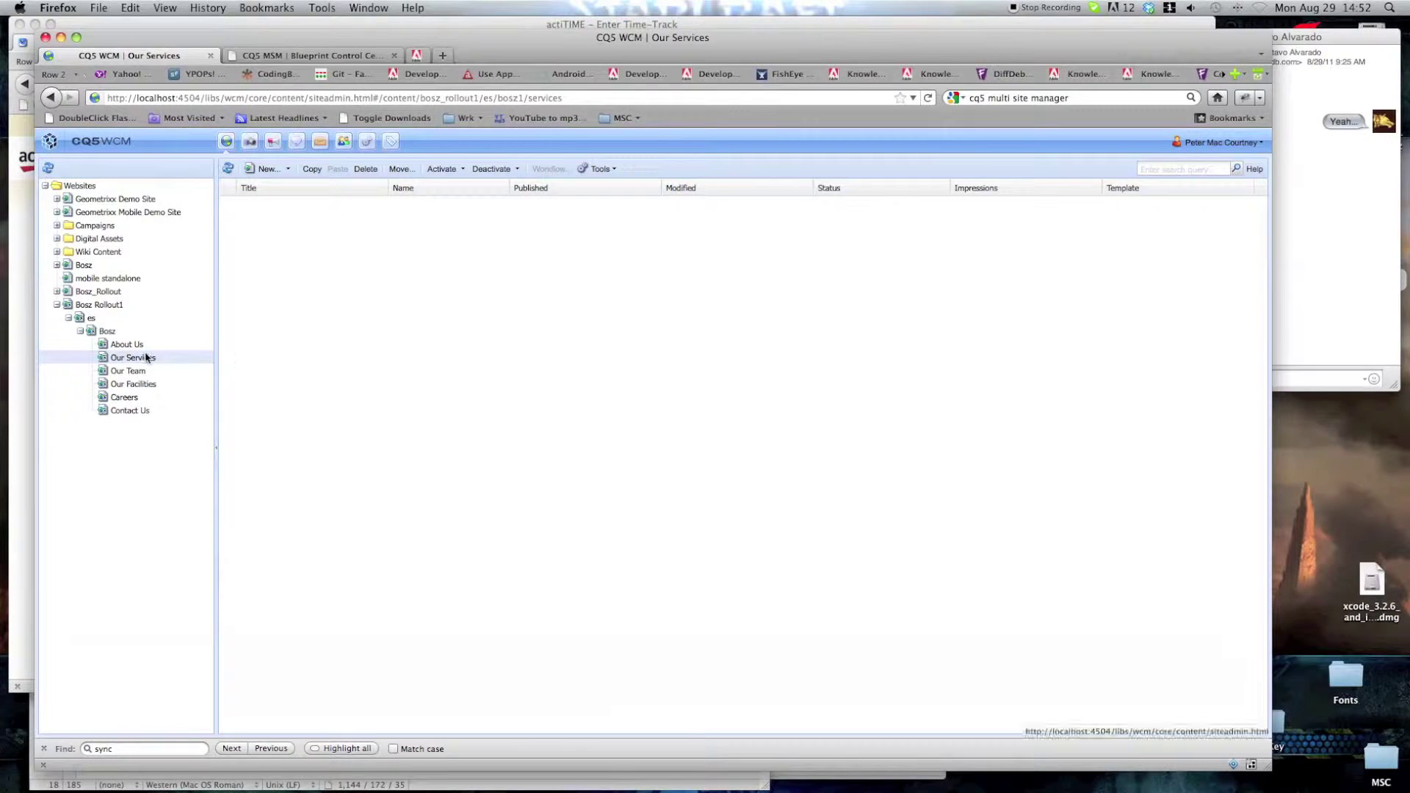
double_click(143, 362)
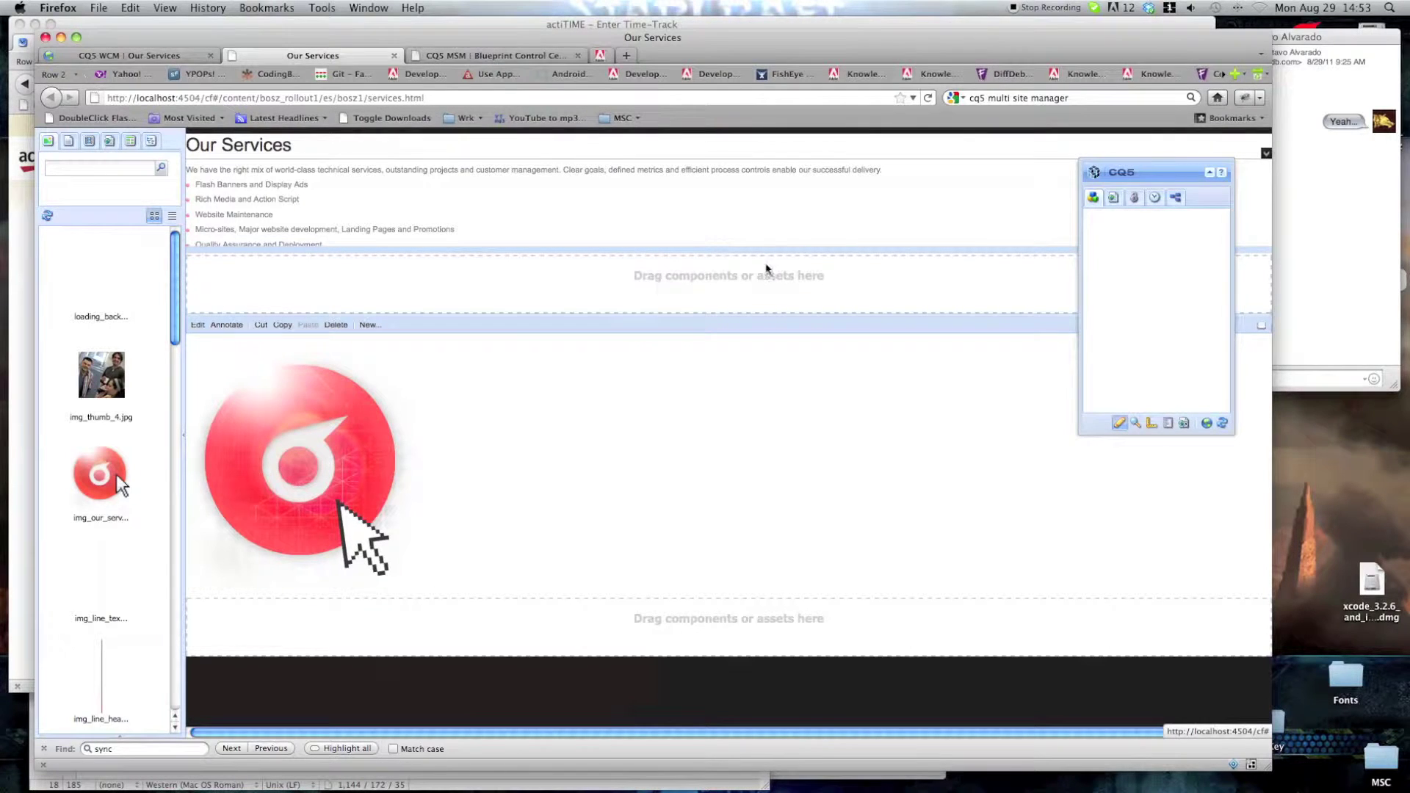
Add Touch Phones, Feature Phones and Smart Phones as device groups in Our Services' Mobile page properties
left_click(1113, 199)
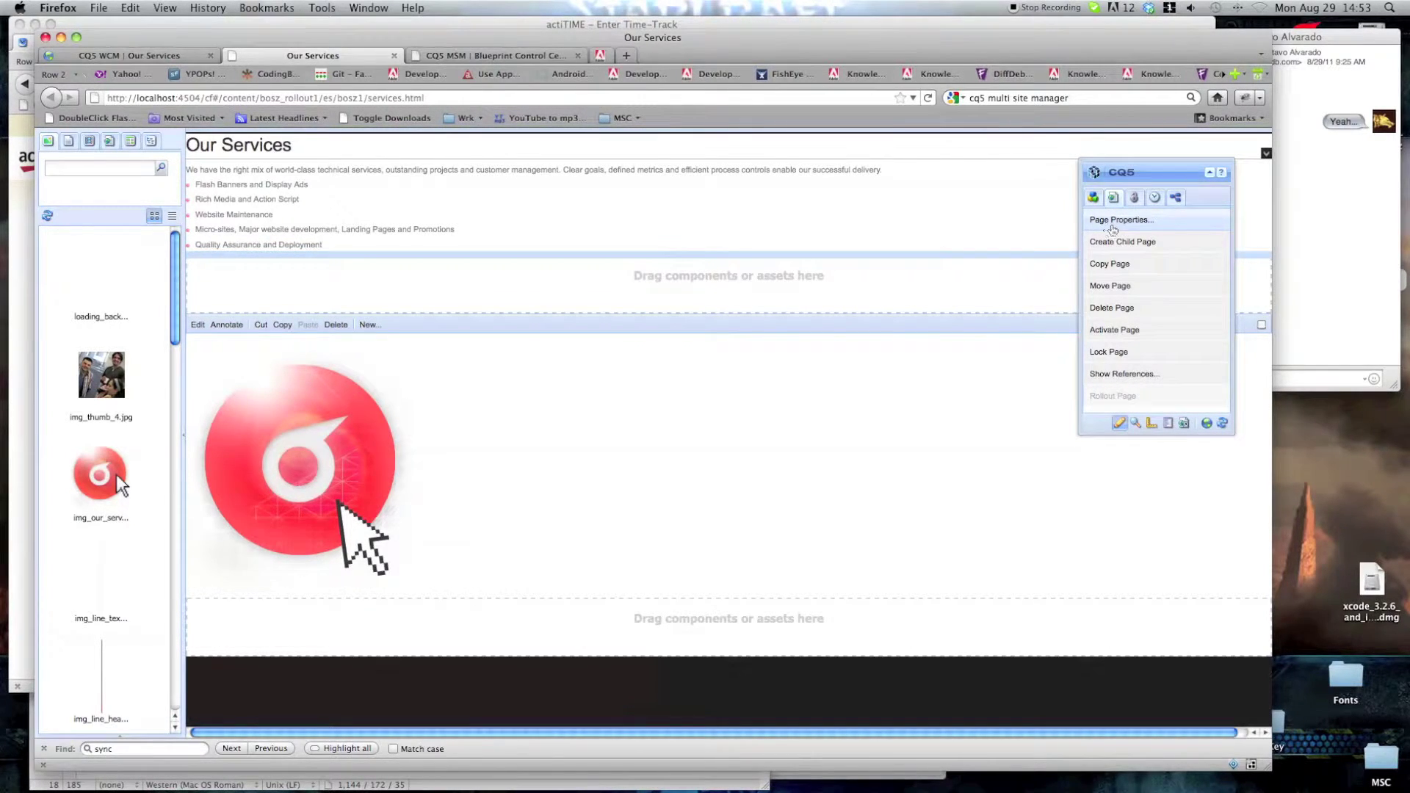
left_click(1113, 220)
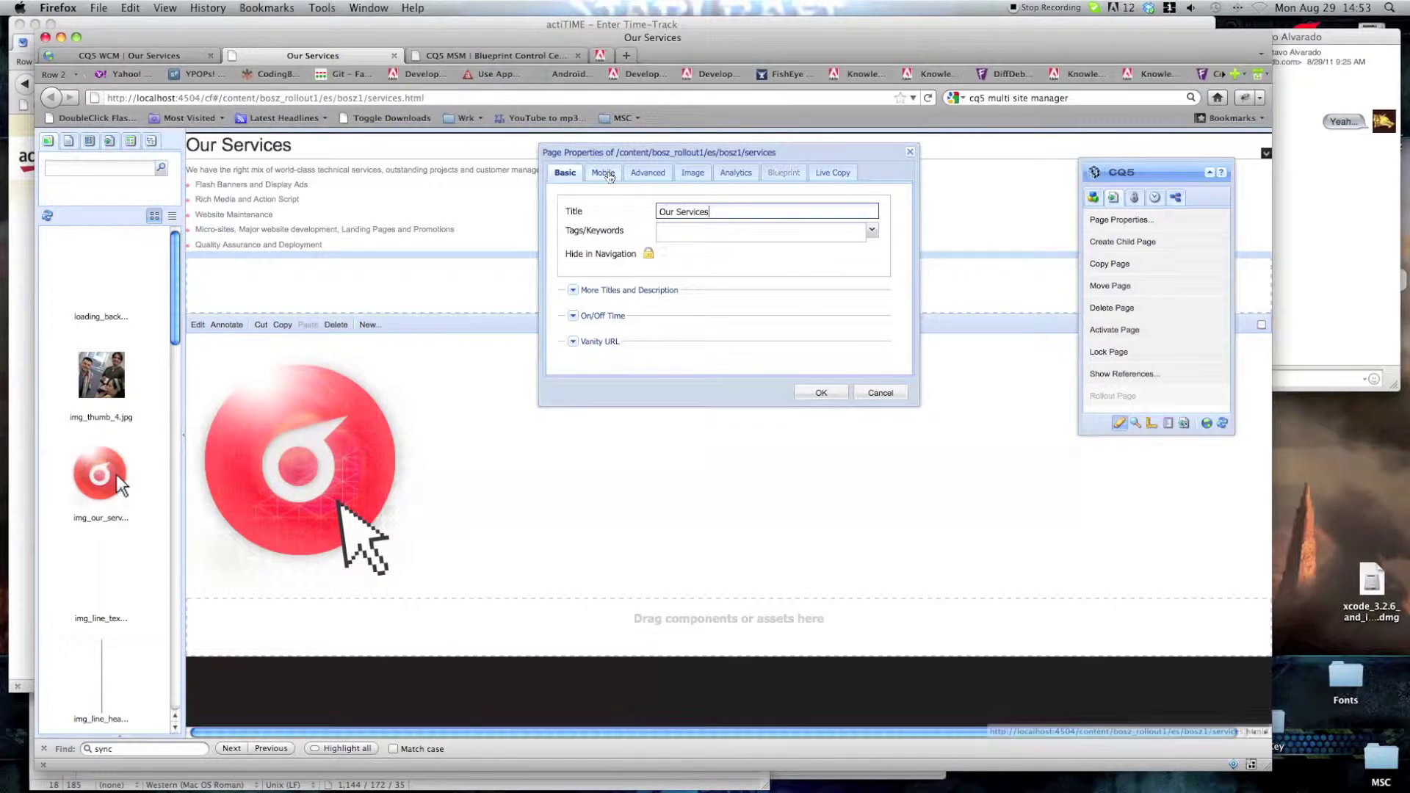
left_click(603, 174)
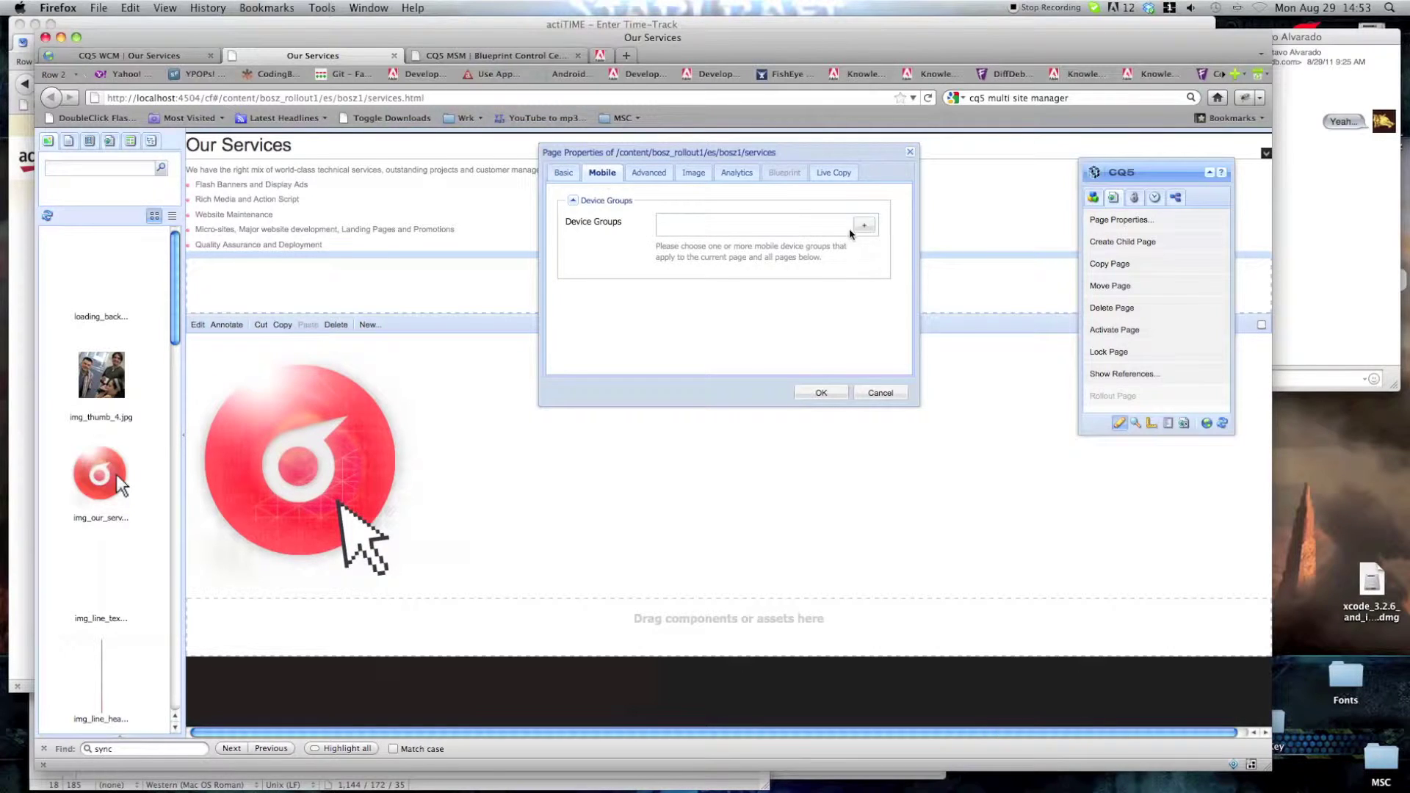
left_click(776, 229)
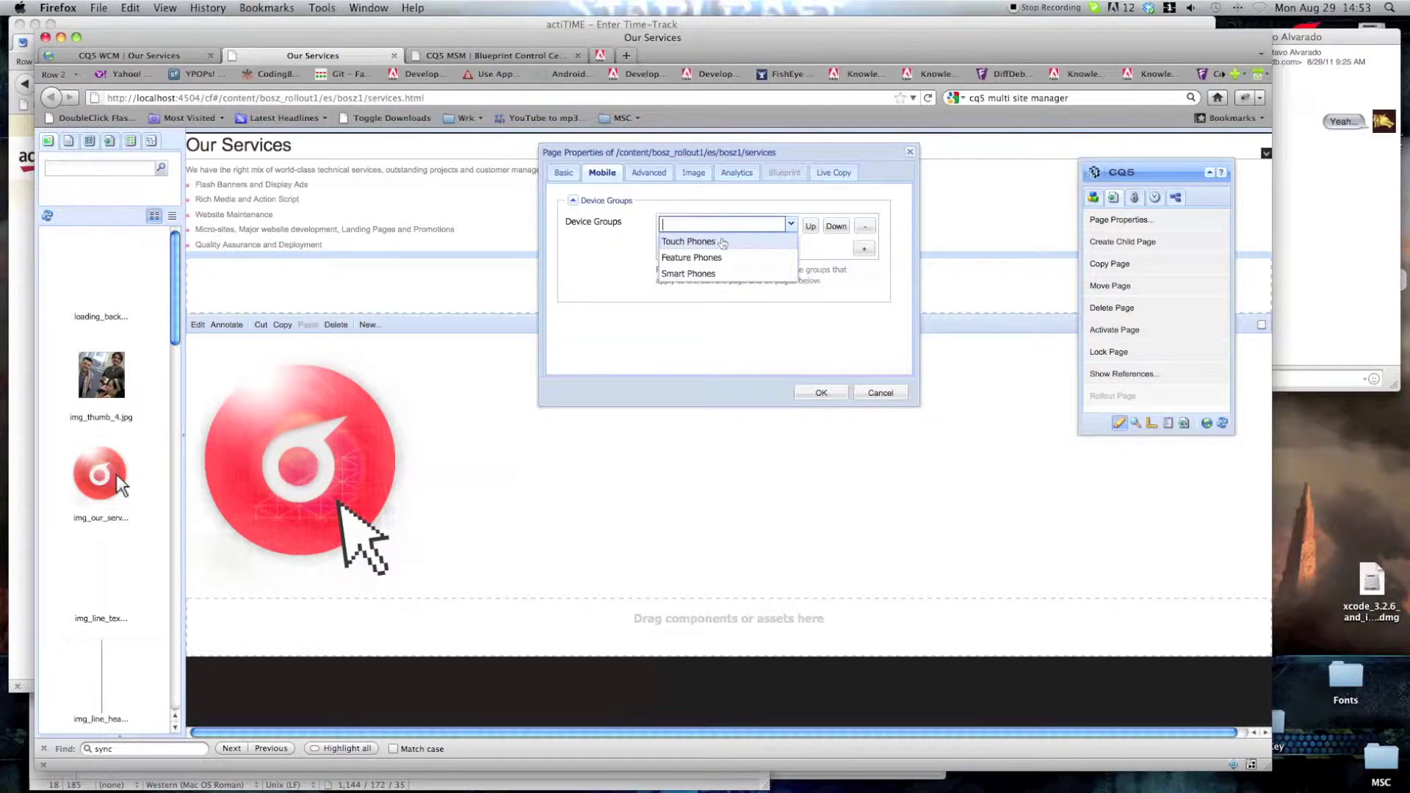
left_click(722, 239)
left_click(864, 248)
left_click(791, 249)
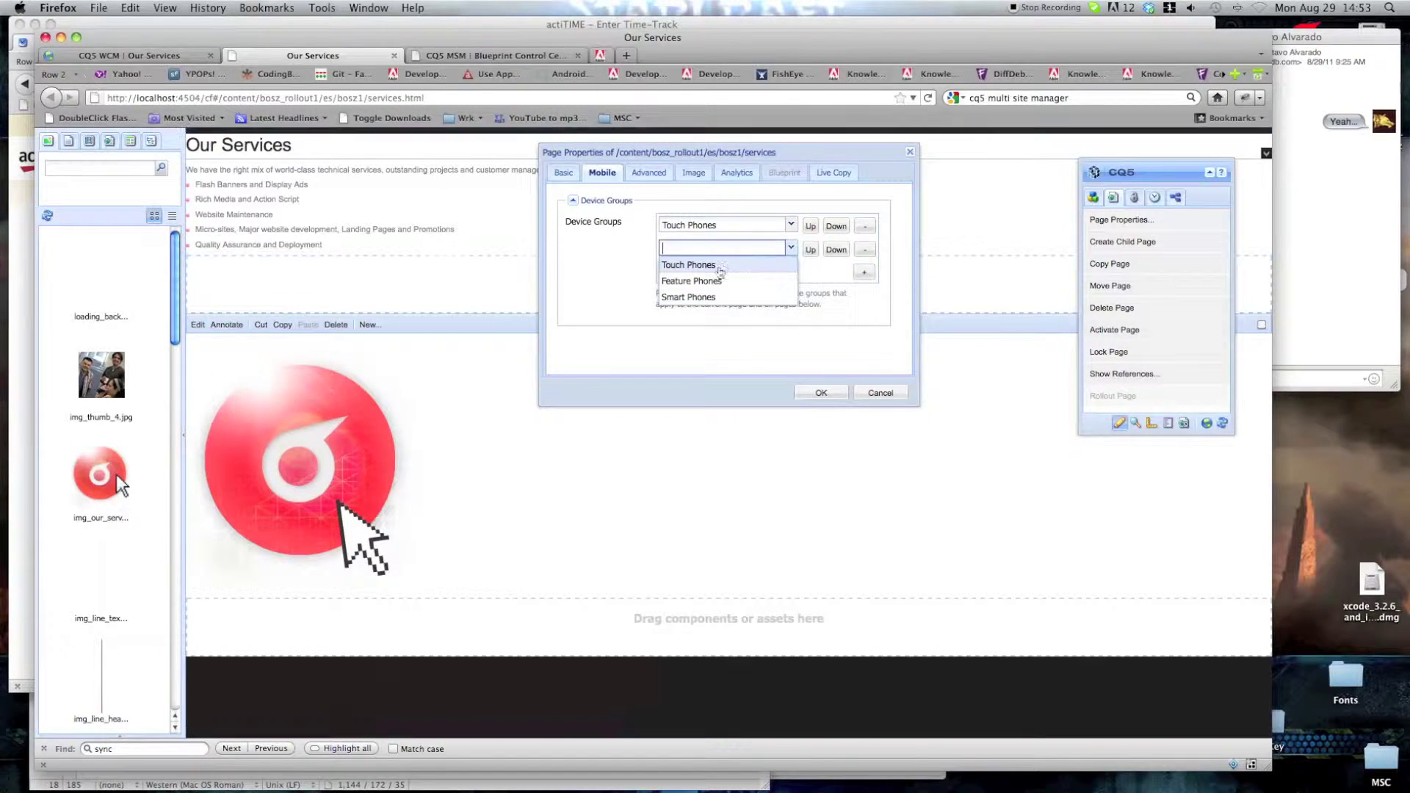
left_click(711, 281)
left_click(864, 271)
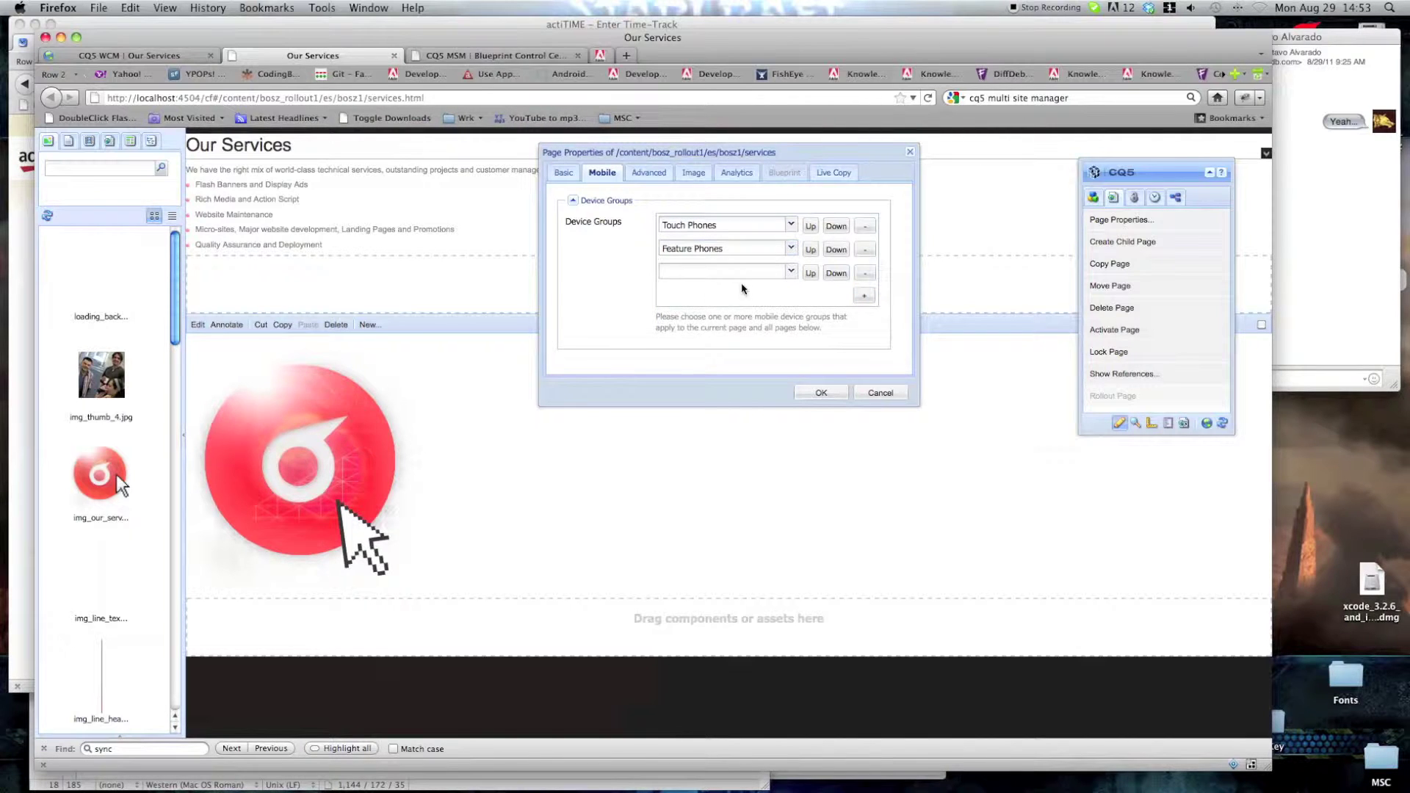
left_click(790, 272)
left_click(715, 320)
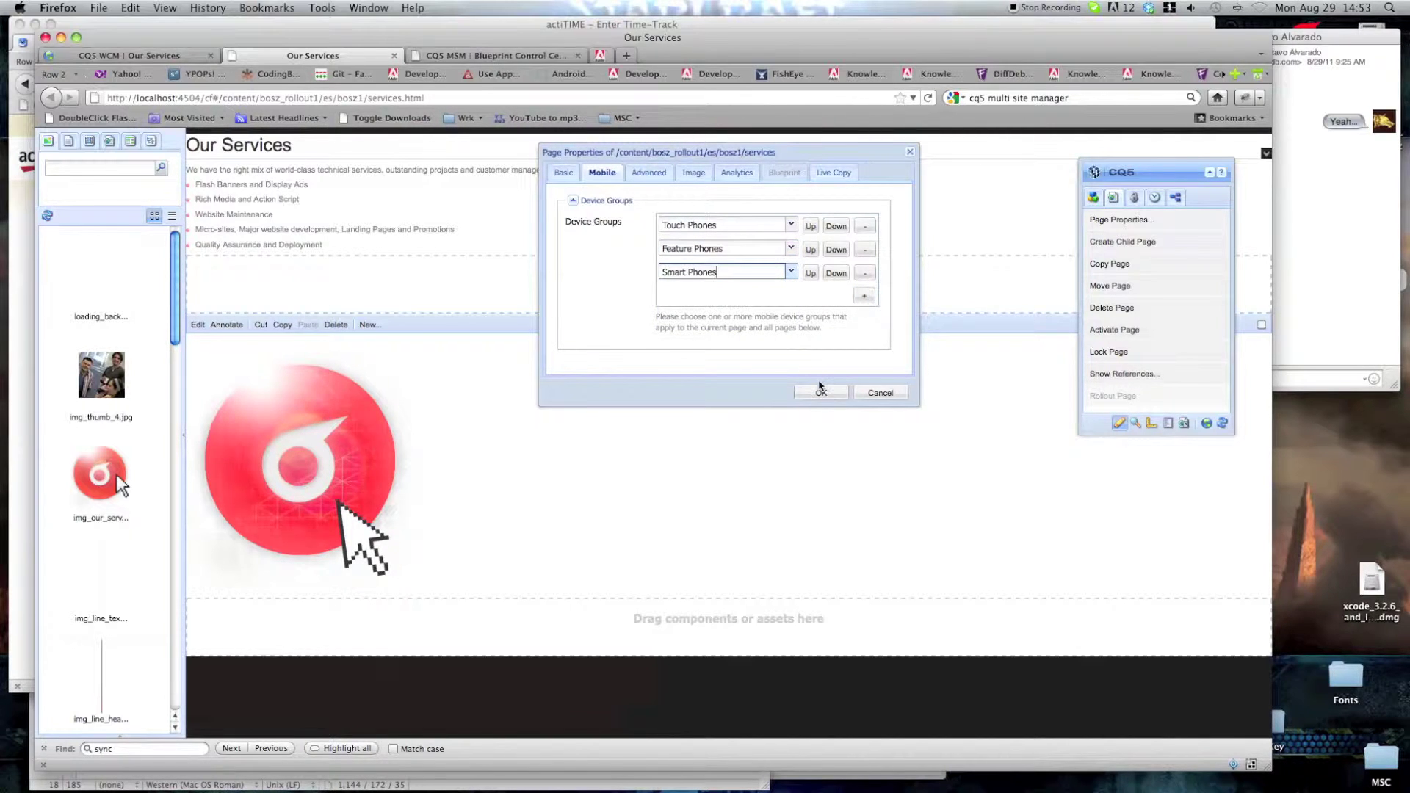
left_click(820, 390)
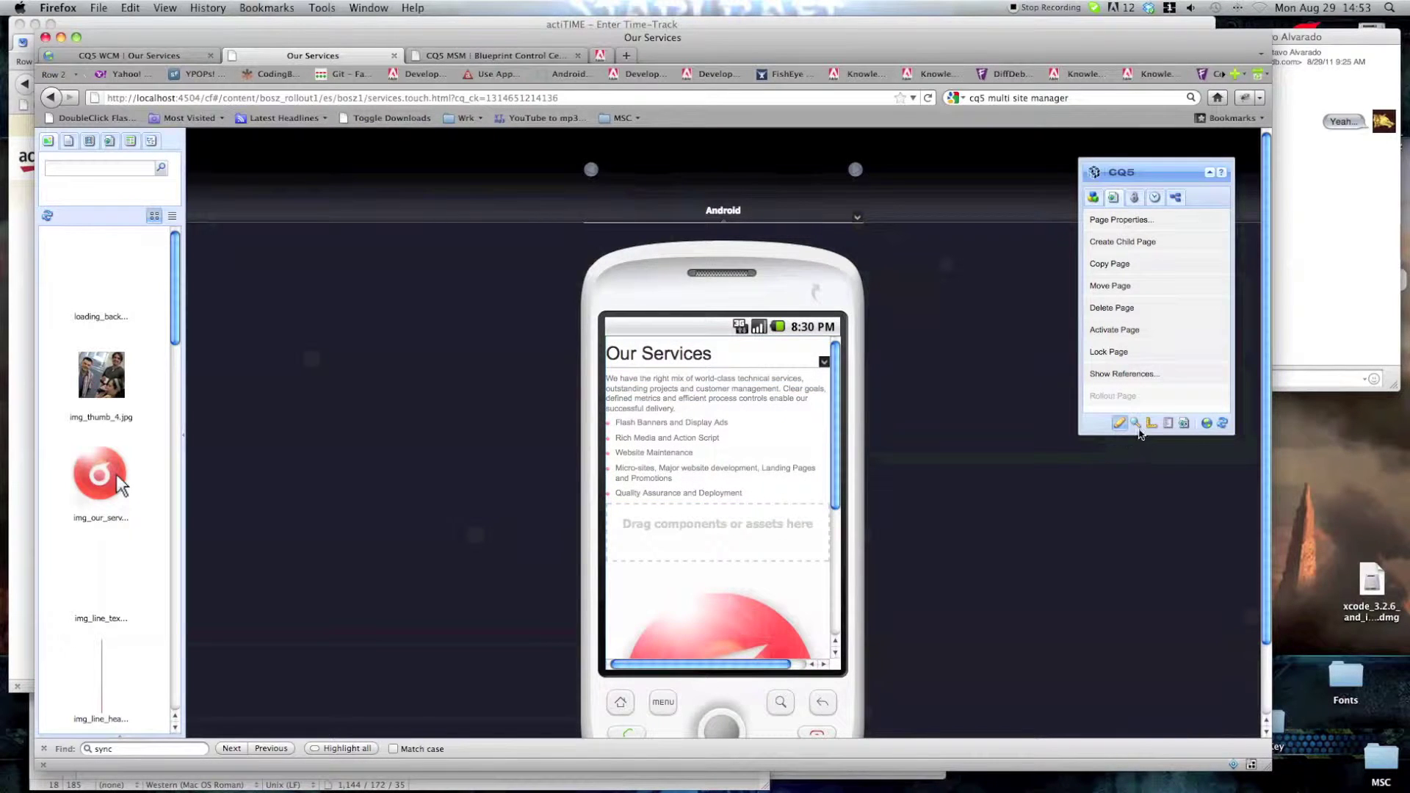
Preview Our Services in the Android phone frame and scroll the emulated page
left_click(1136, 425)
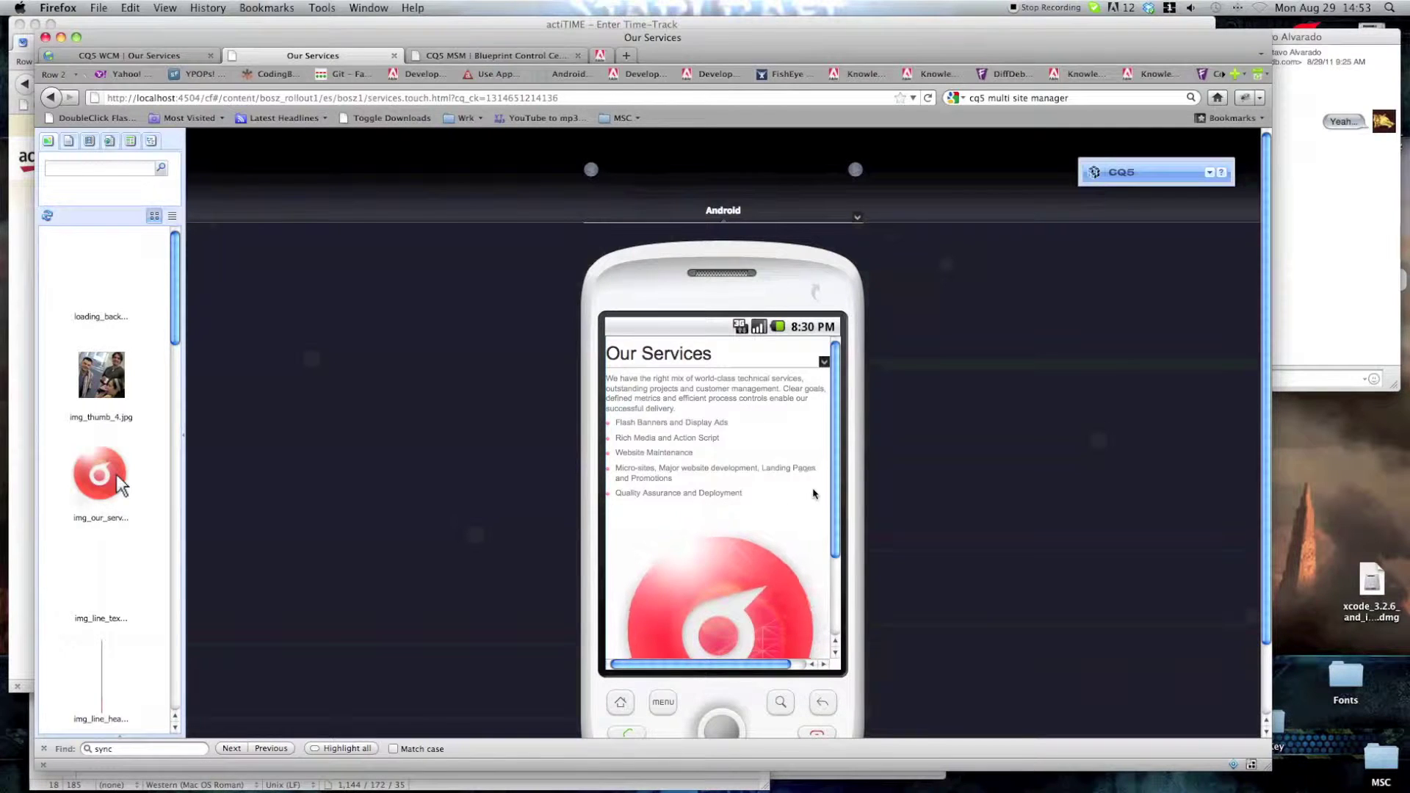
left_click_drag(835, 494, 833, 558)
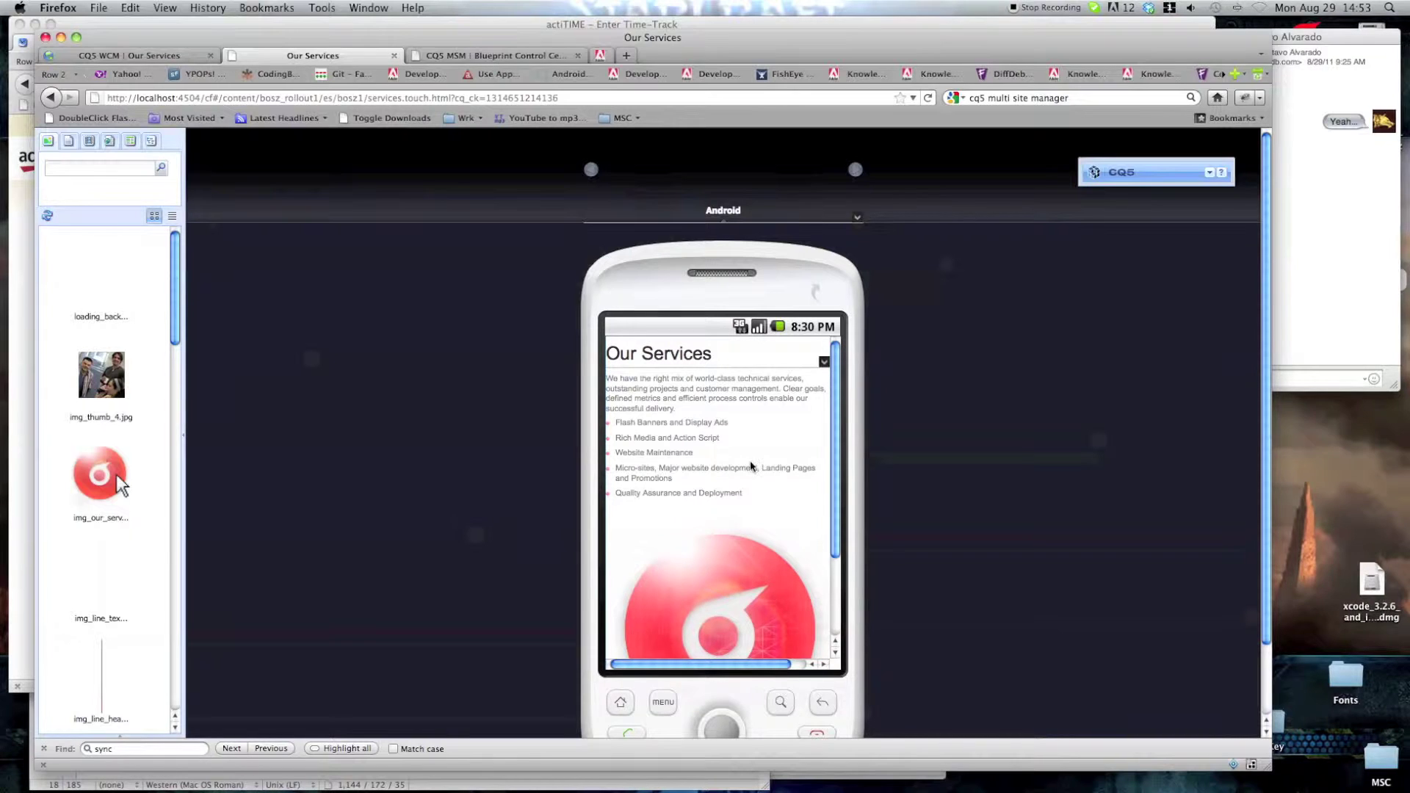
Open a new Safari window and go to the CQ5 server at localhost:4504
key("super+Tab")
key("super+Tab")
key("super+Tab")
key("super+Tab")
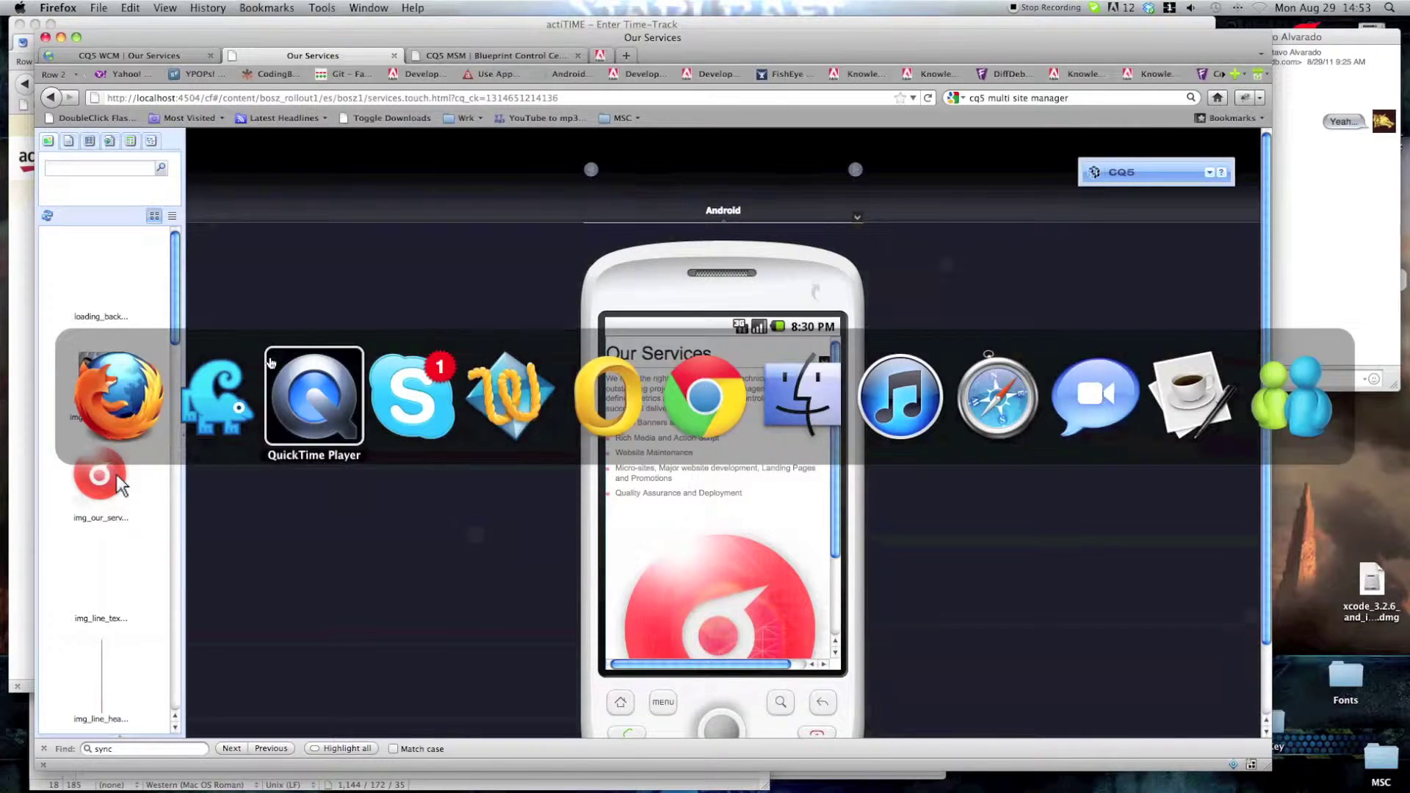
key("super+Tab")
key("super+Tab")
key("super+Tab")
key("super+Tab")
key("super+Tab")
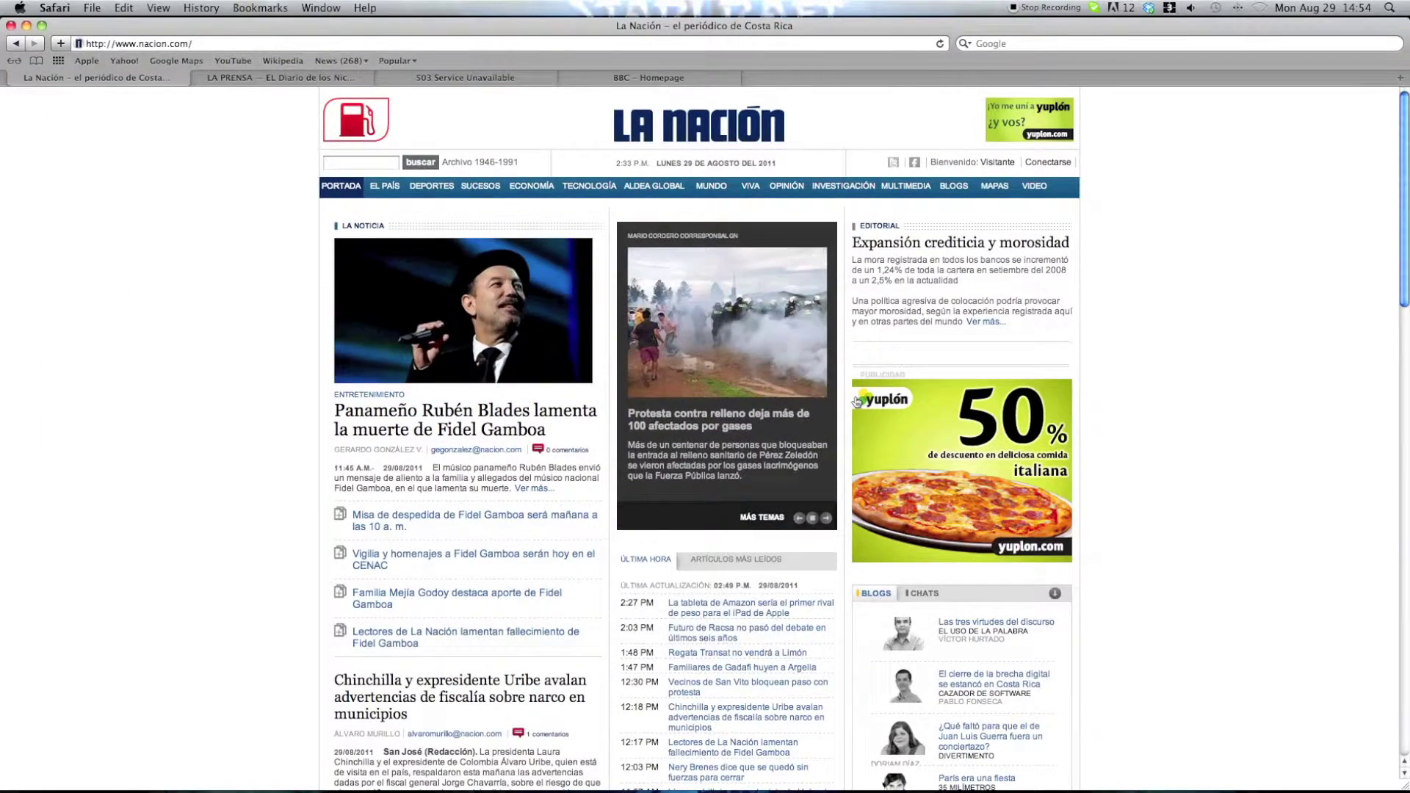
key("super+n")
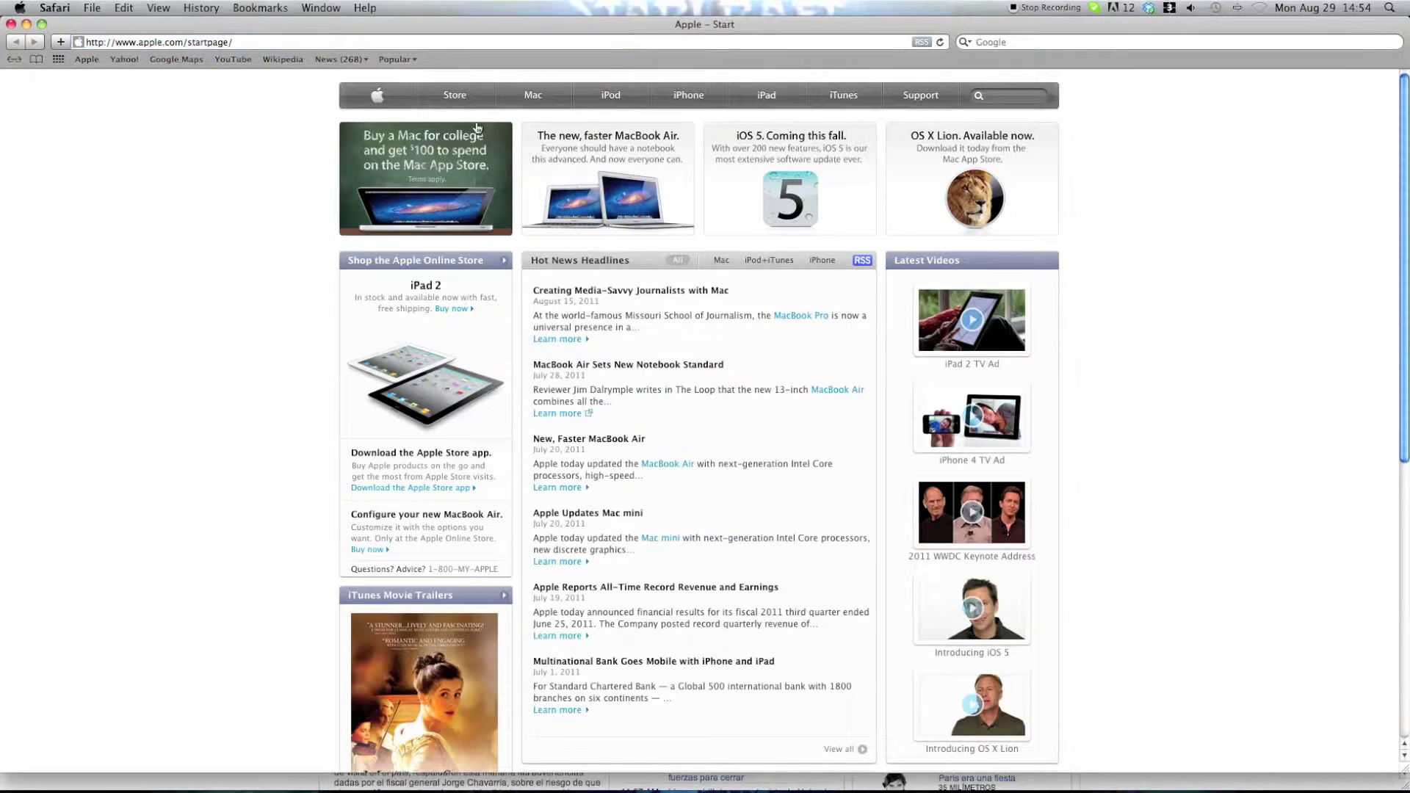
left_click(442, 42)
key("super+a")
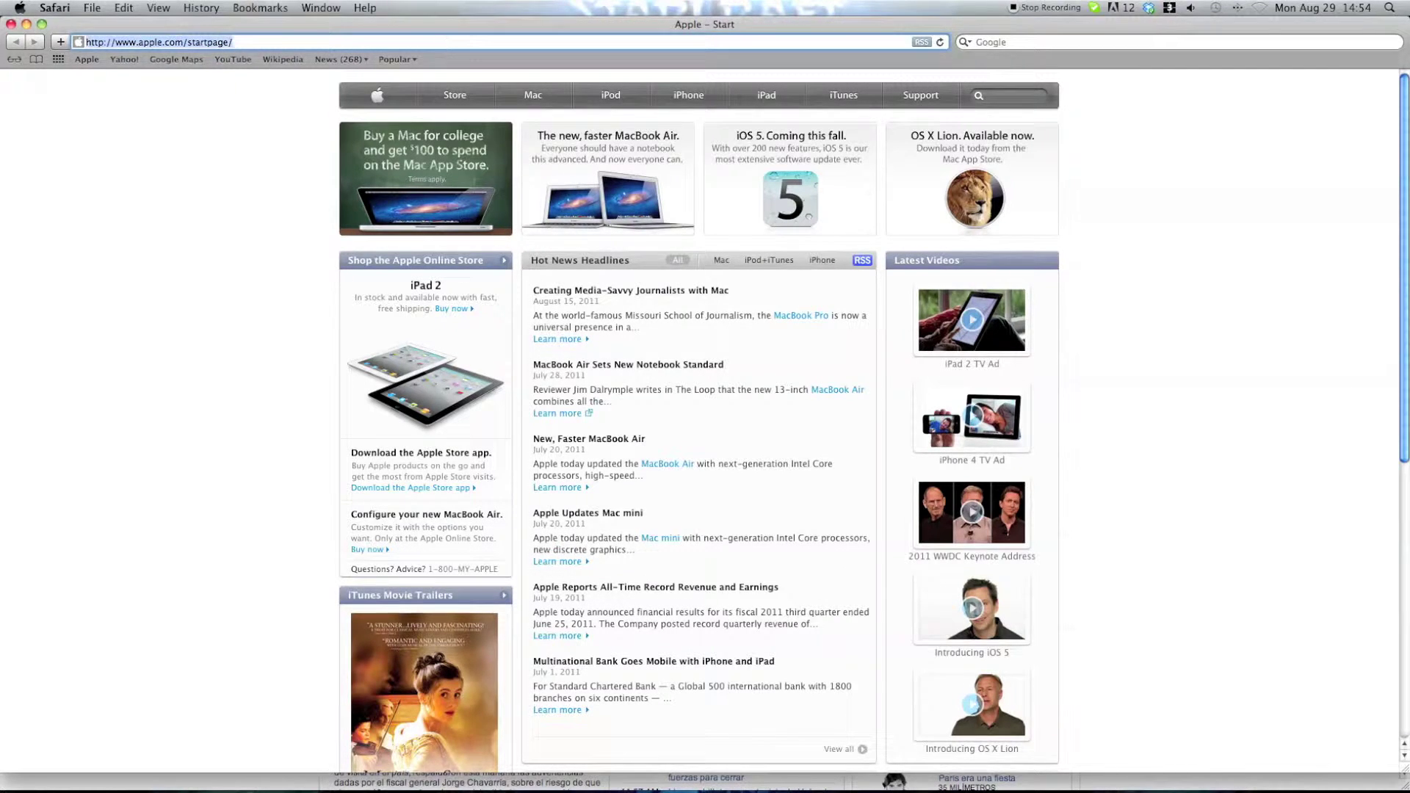
type("localhost:4504/")
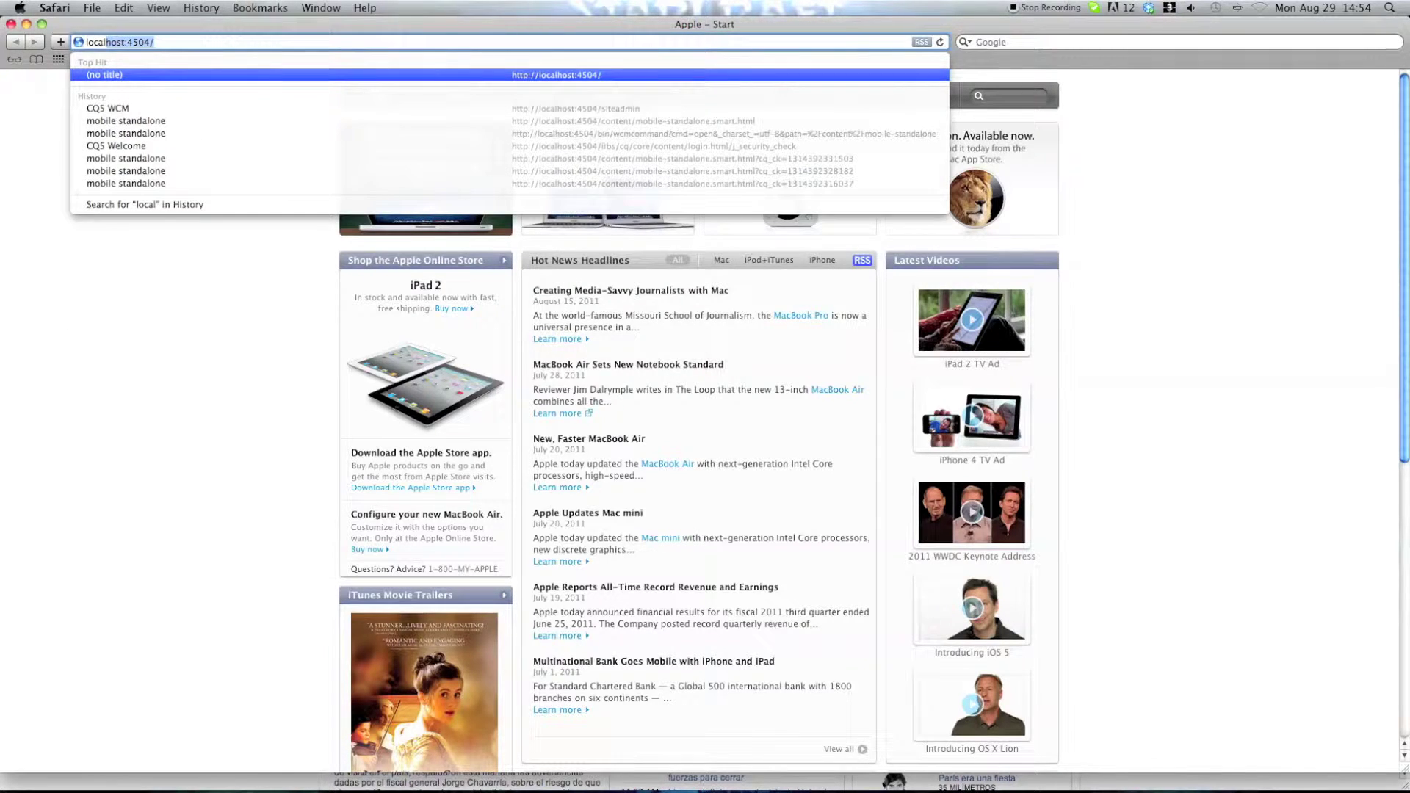
key("Return")
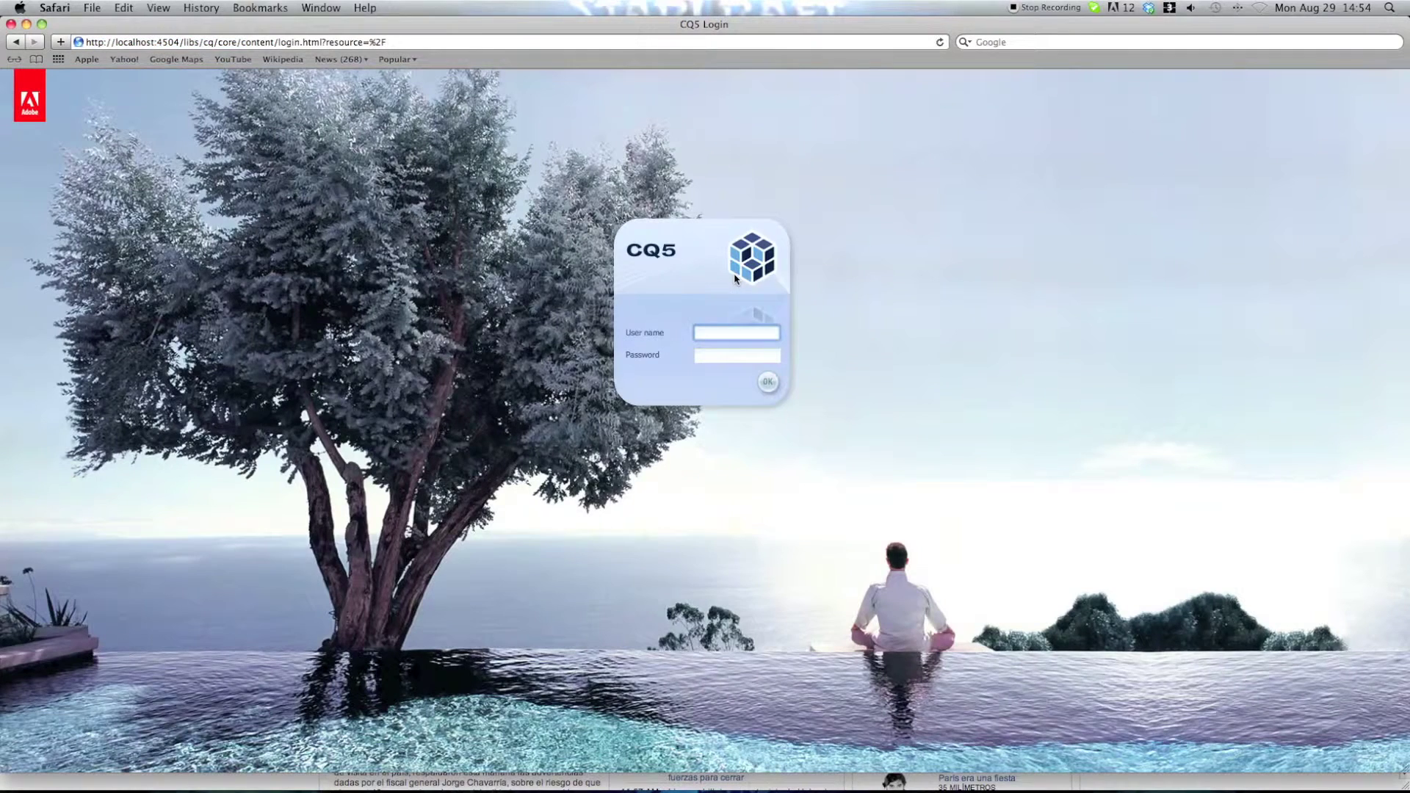
Log in to CQ5 with the user name and password
key("Tab")
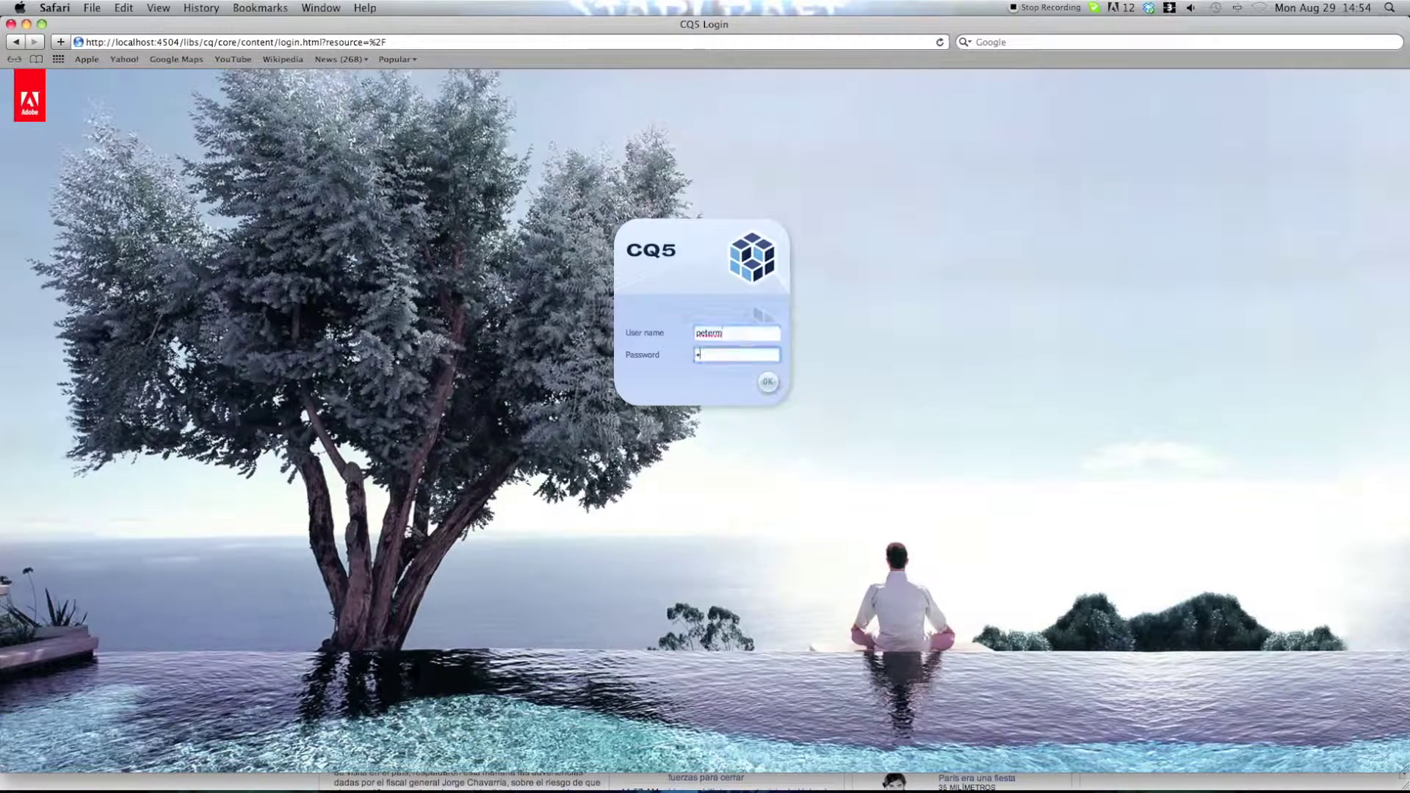
type("peterm")
key("Return")
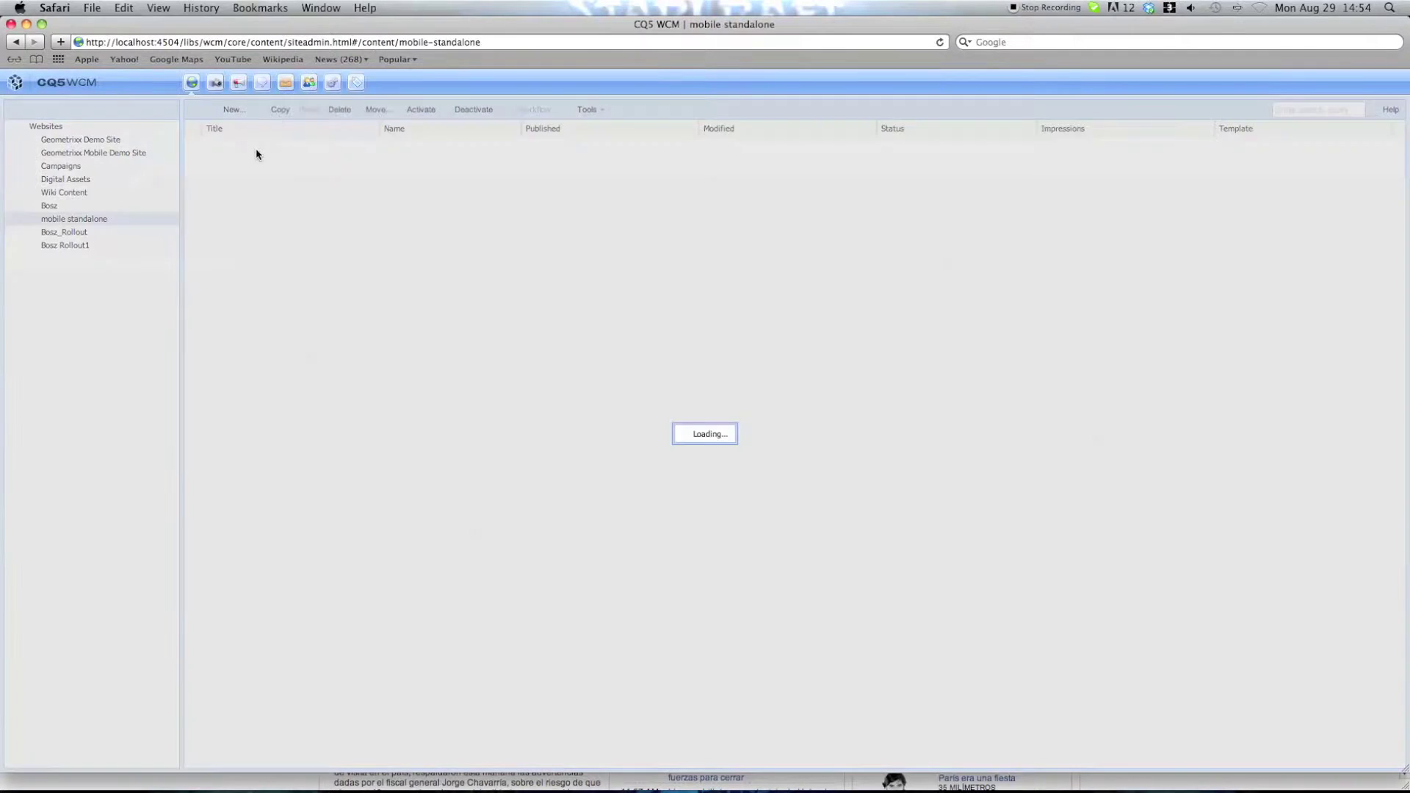
Expand Bosz Rollout1 > es > Bosz, open Our Services, and switch it to design mode
left_click(21, 246)
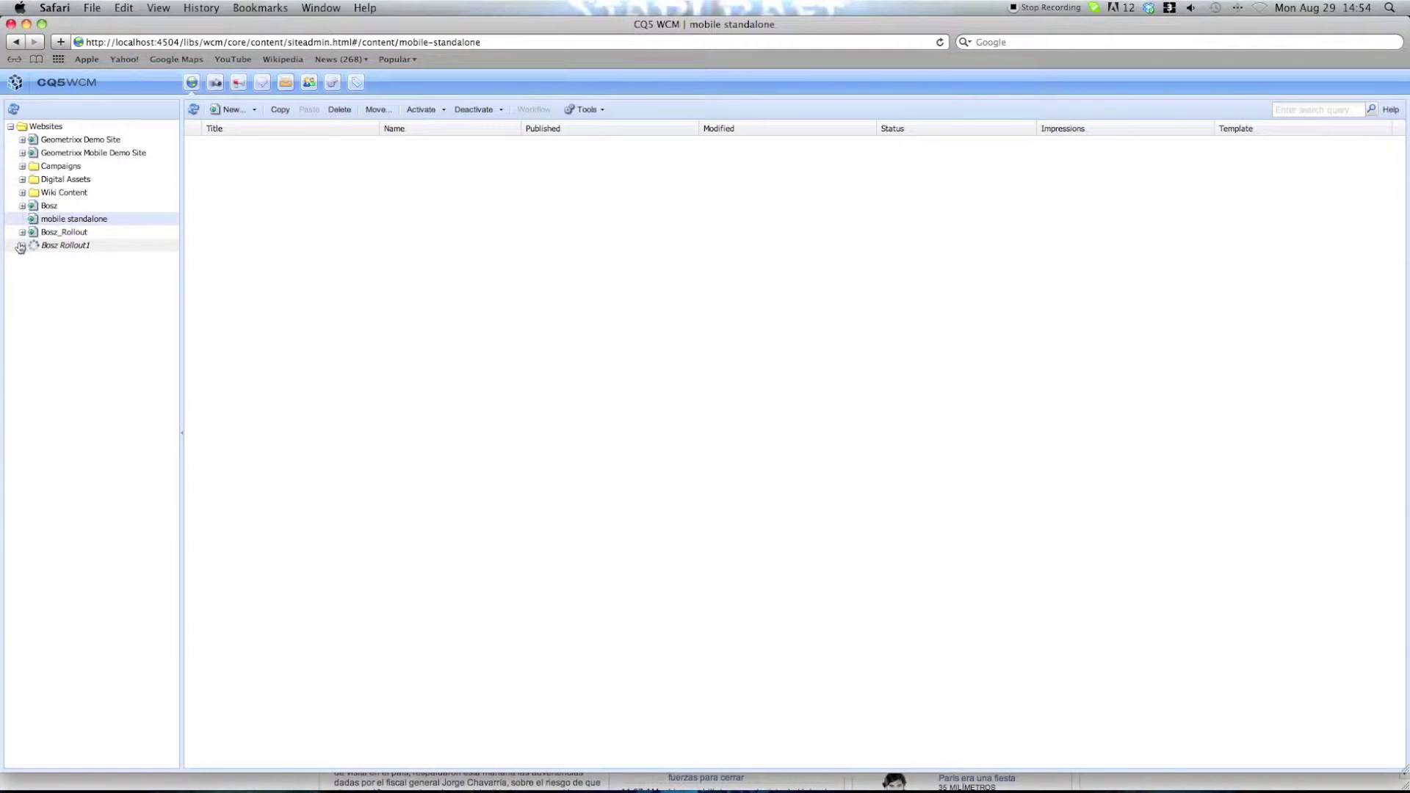
left_click(33, 258)
left_click(45, 272)
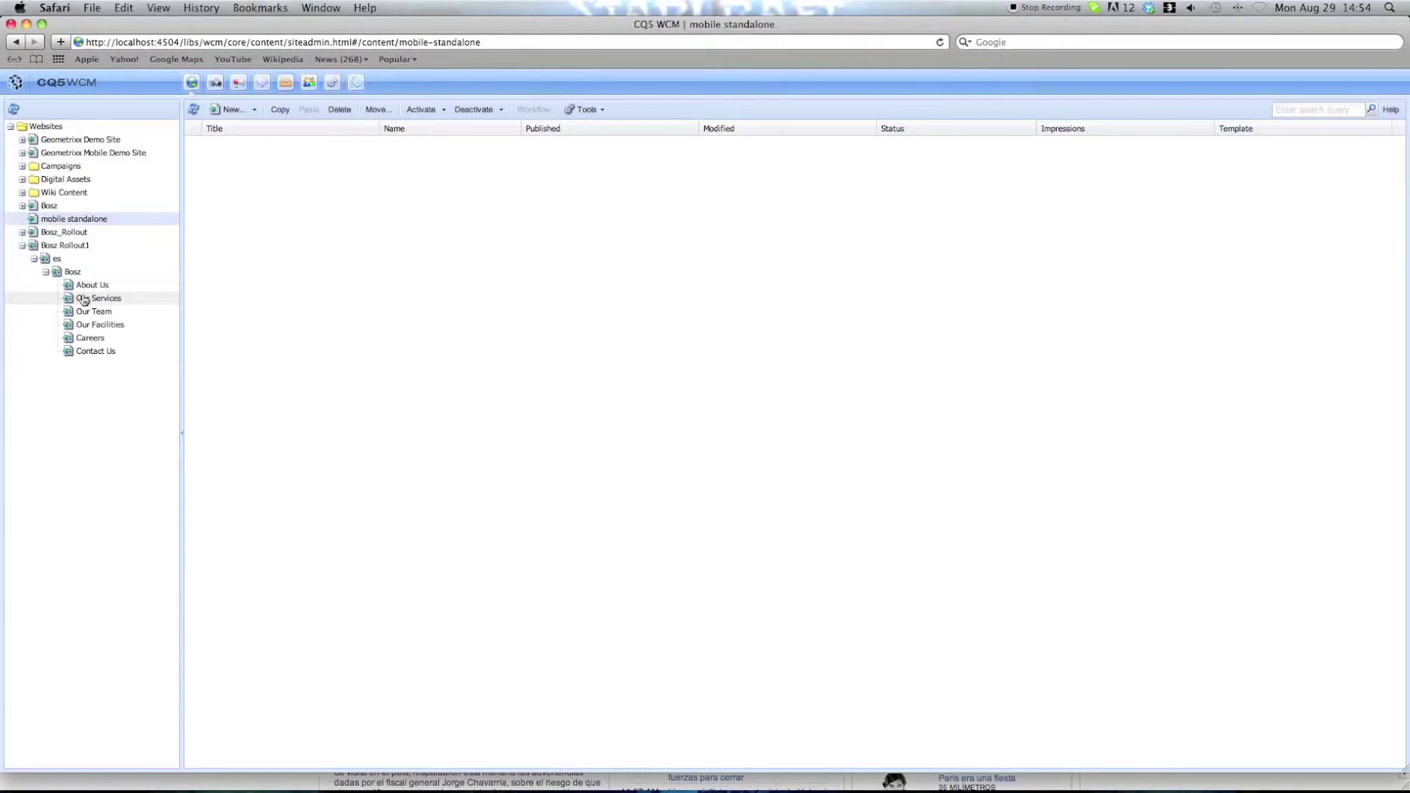
left_click(85, 300)
left_click(85, 300)
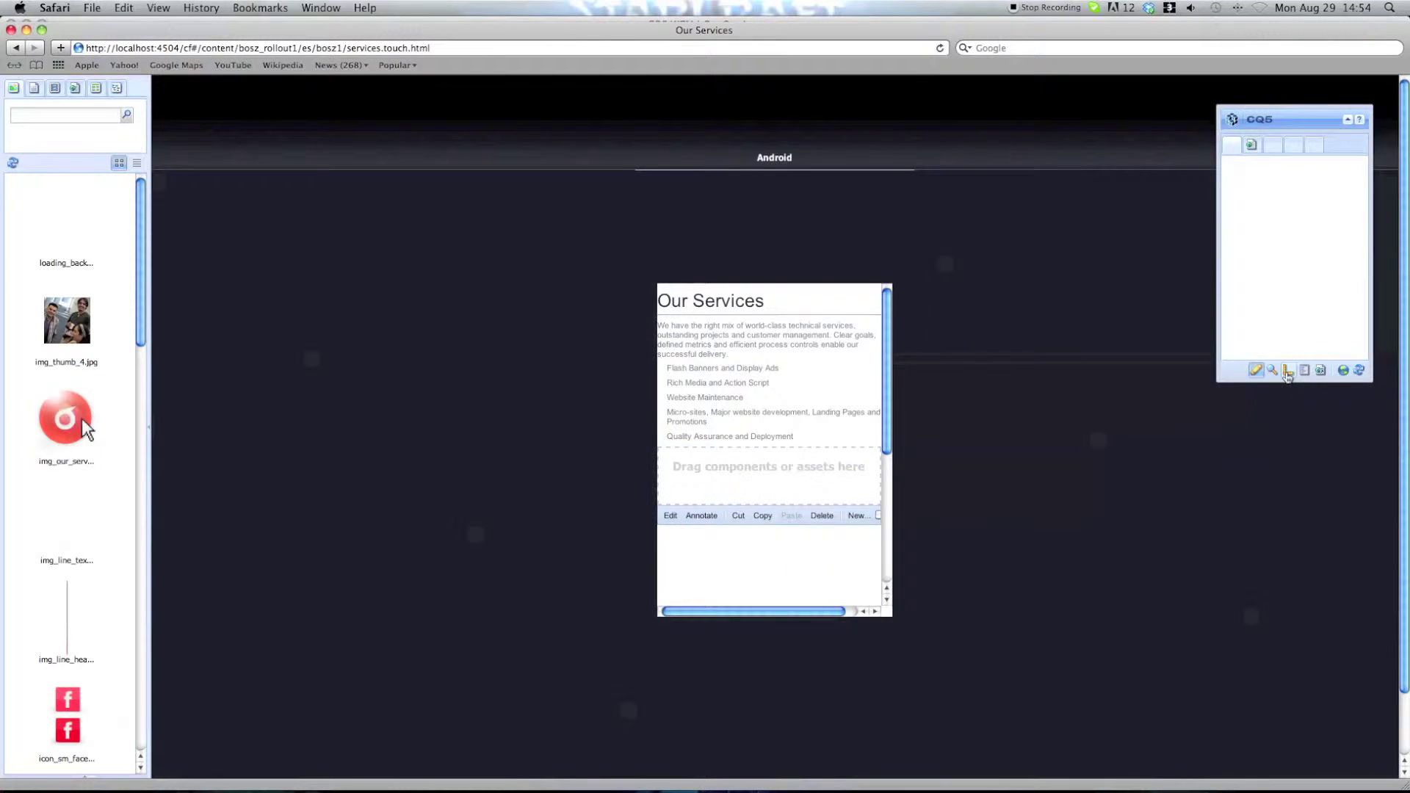
left_click(1288, 371)
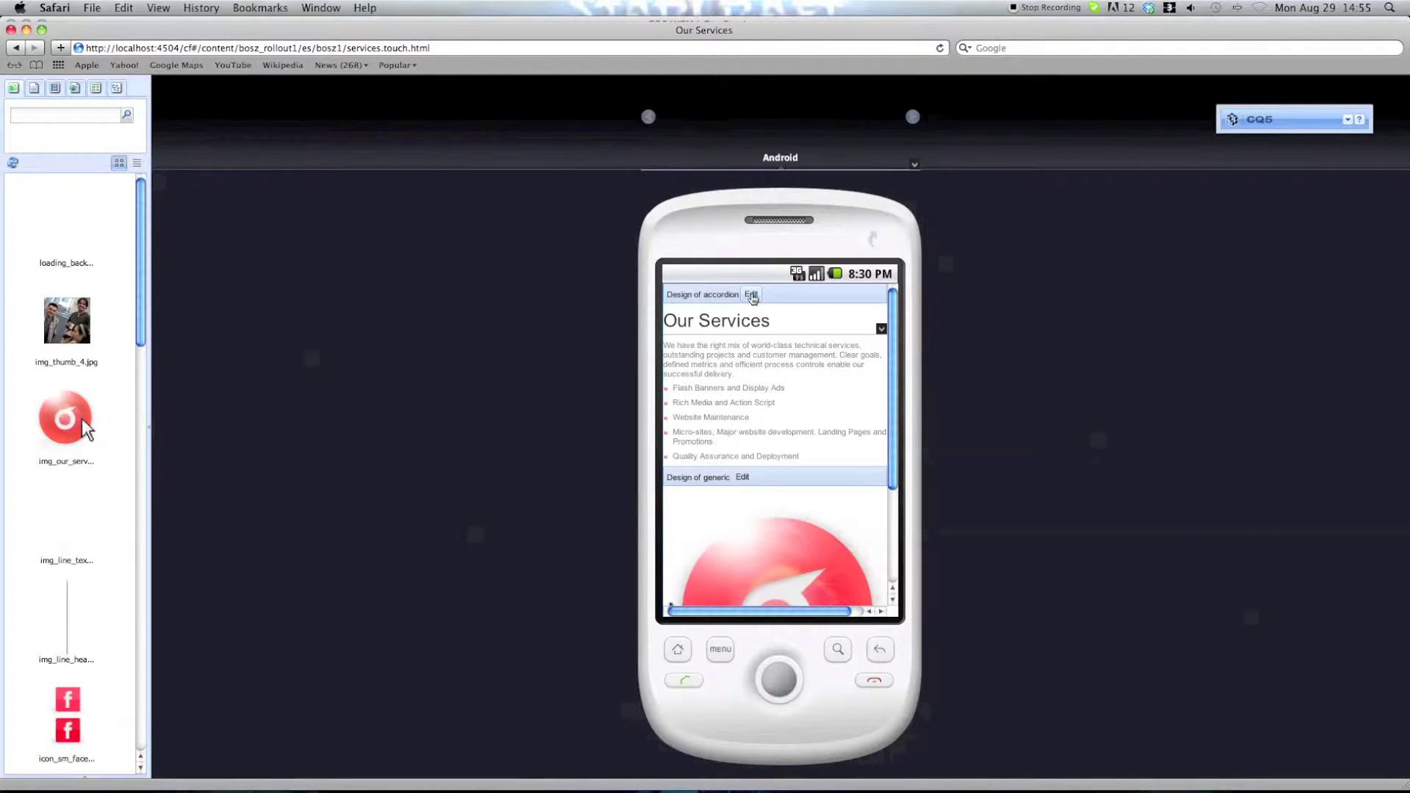
Tick the Mobile group under Allowed Components in the ParSys design dialog and save
left_click(751, 295)
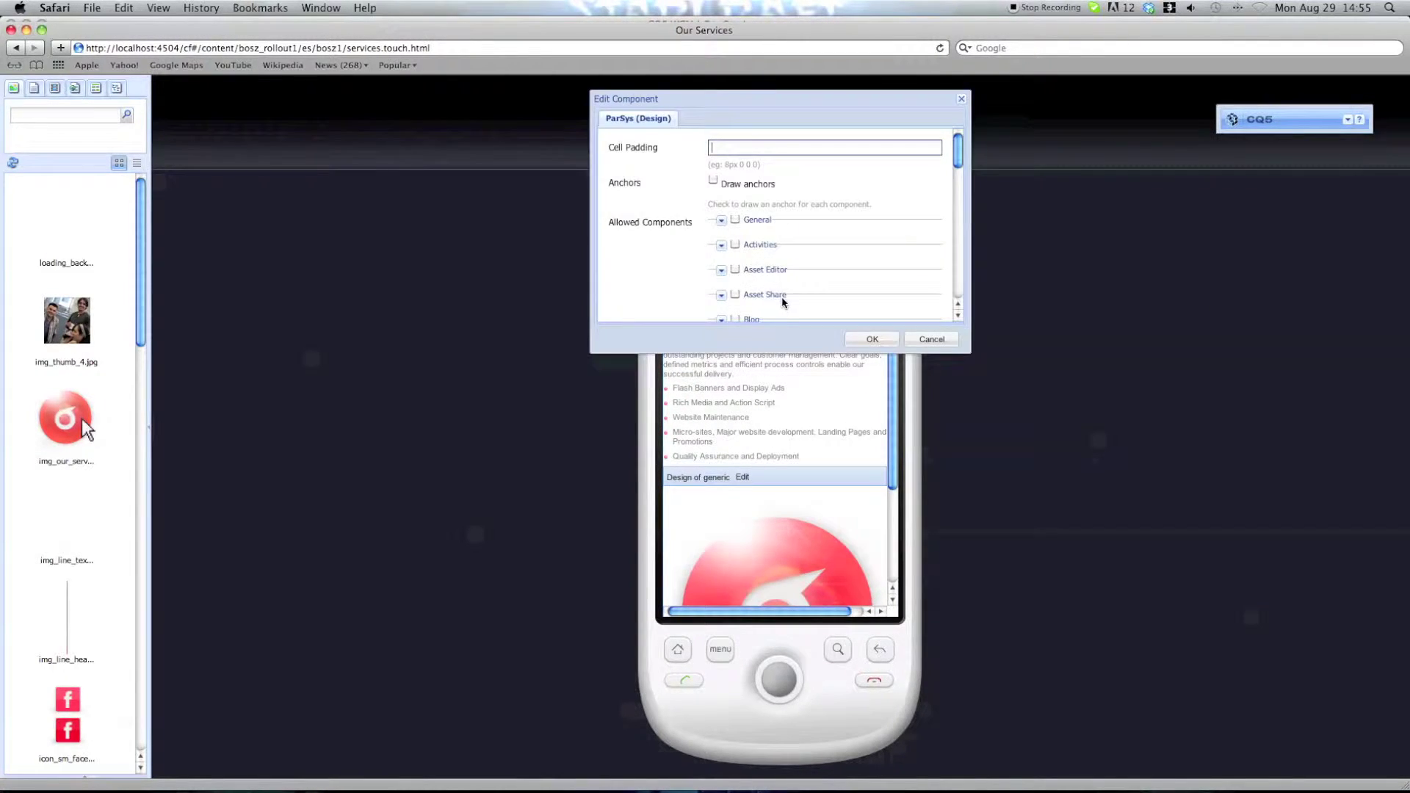
left_click_drag(952, 159, 958, 245)
left_click(723, 219)
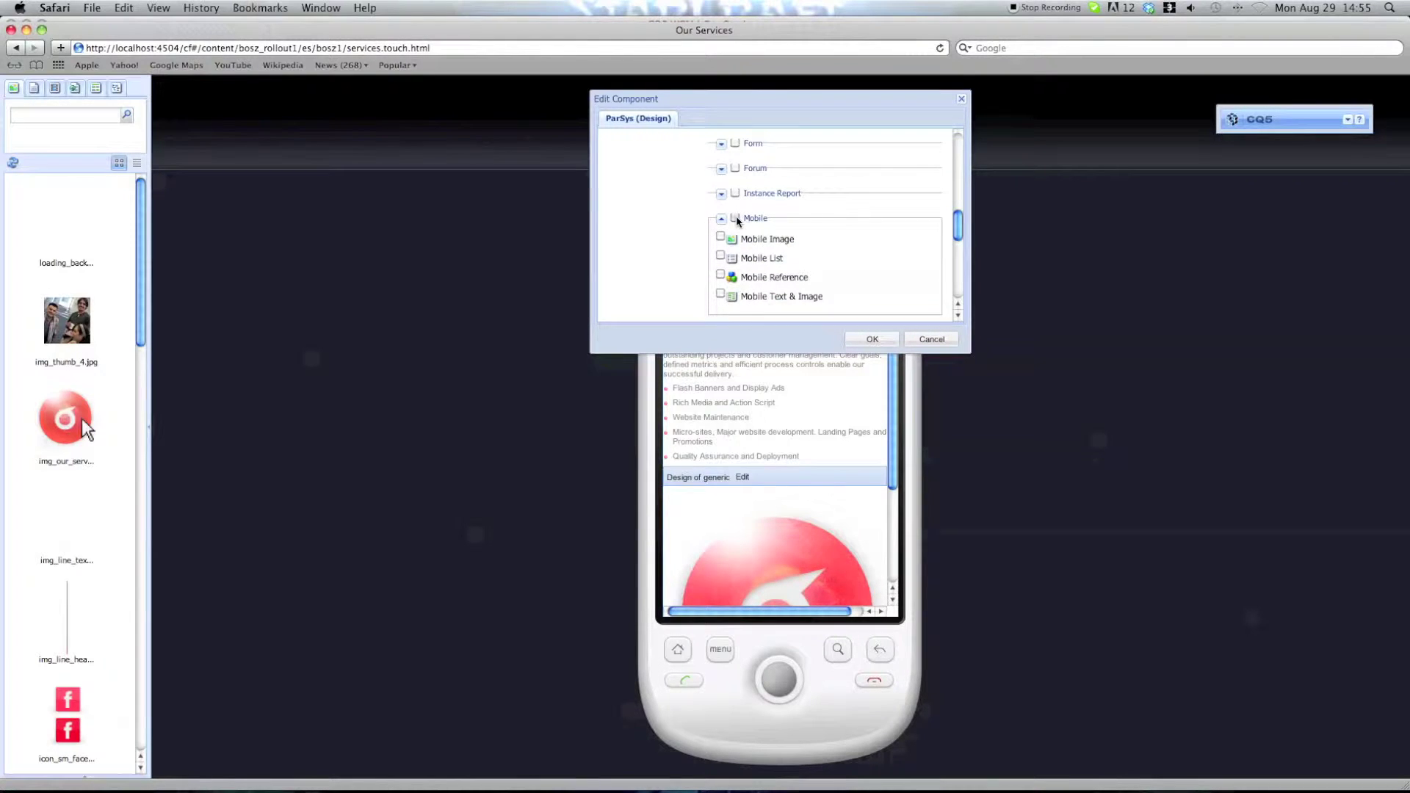
left_click(735, 218)
left_click(721, 218)
scroll(742, 269, "down", 6)
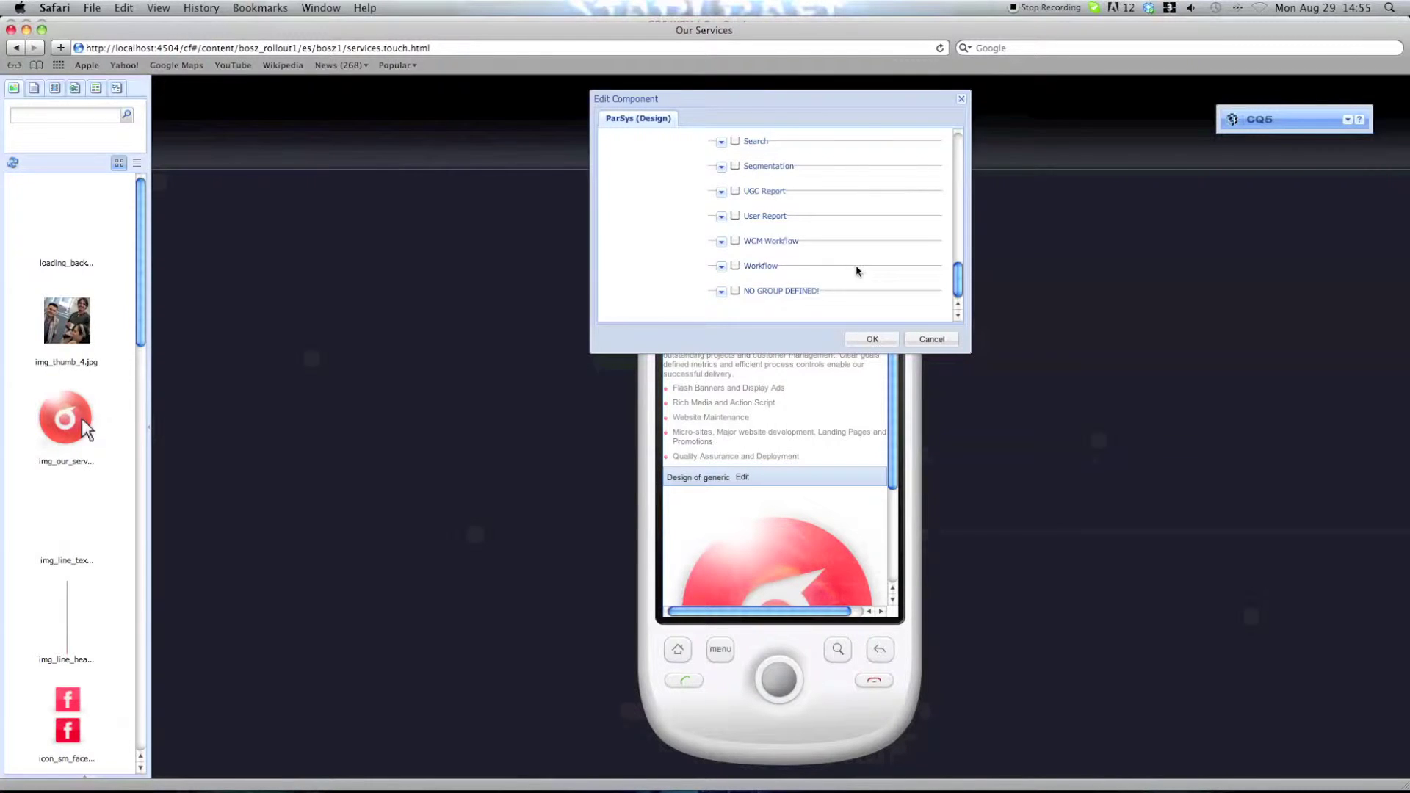
scroll(840, 270, "up", 8)
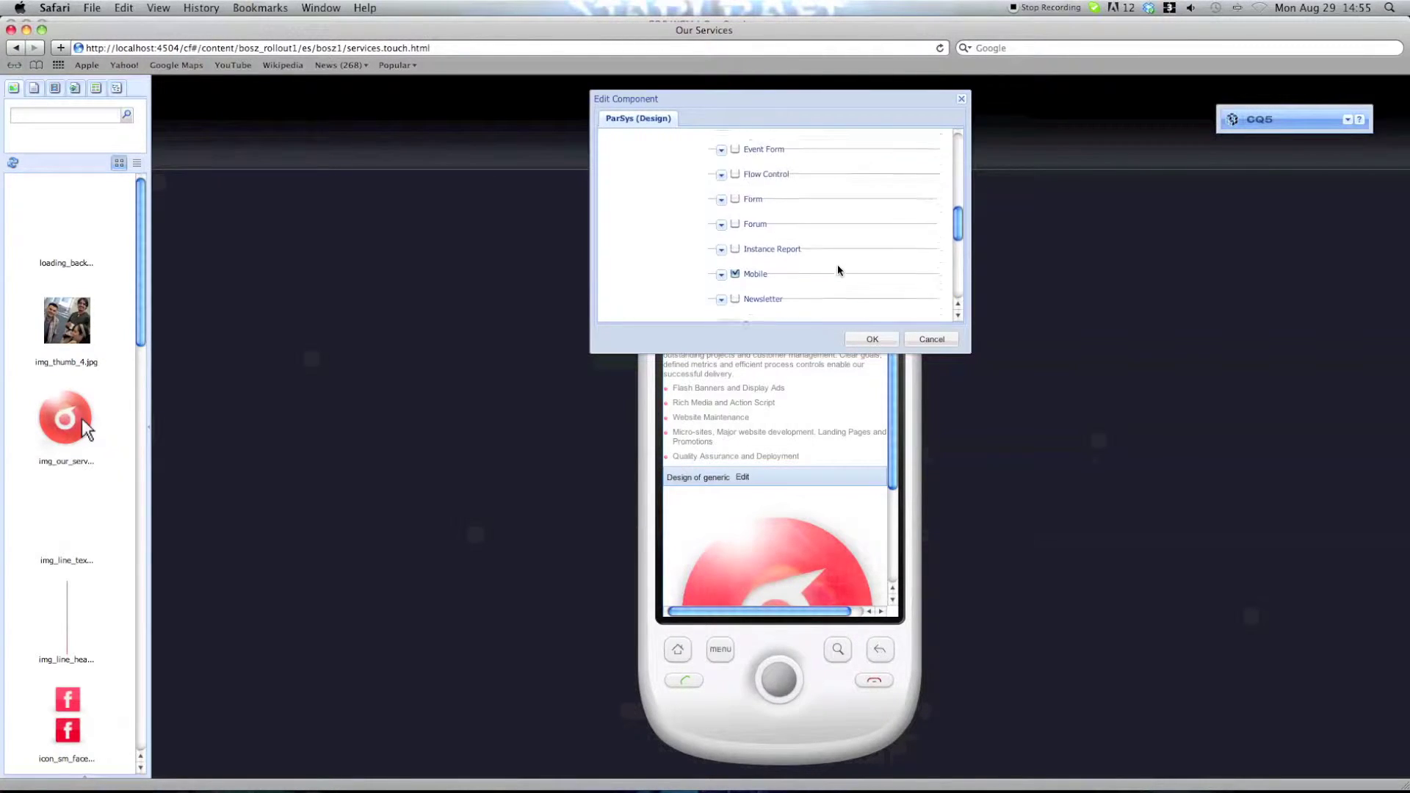
scroll(839, 270, "up", 5)
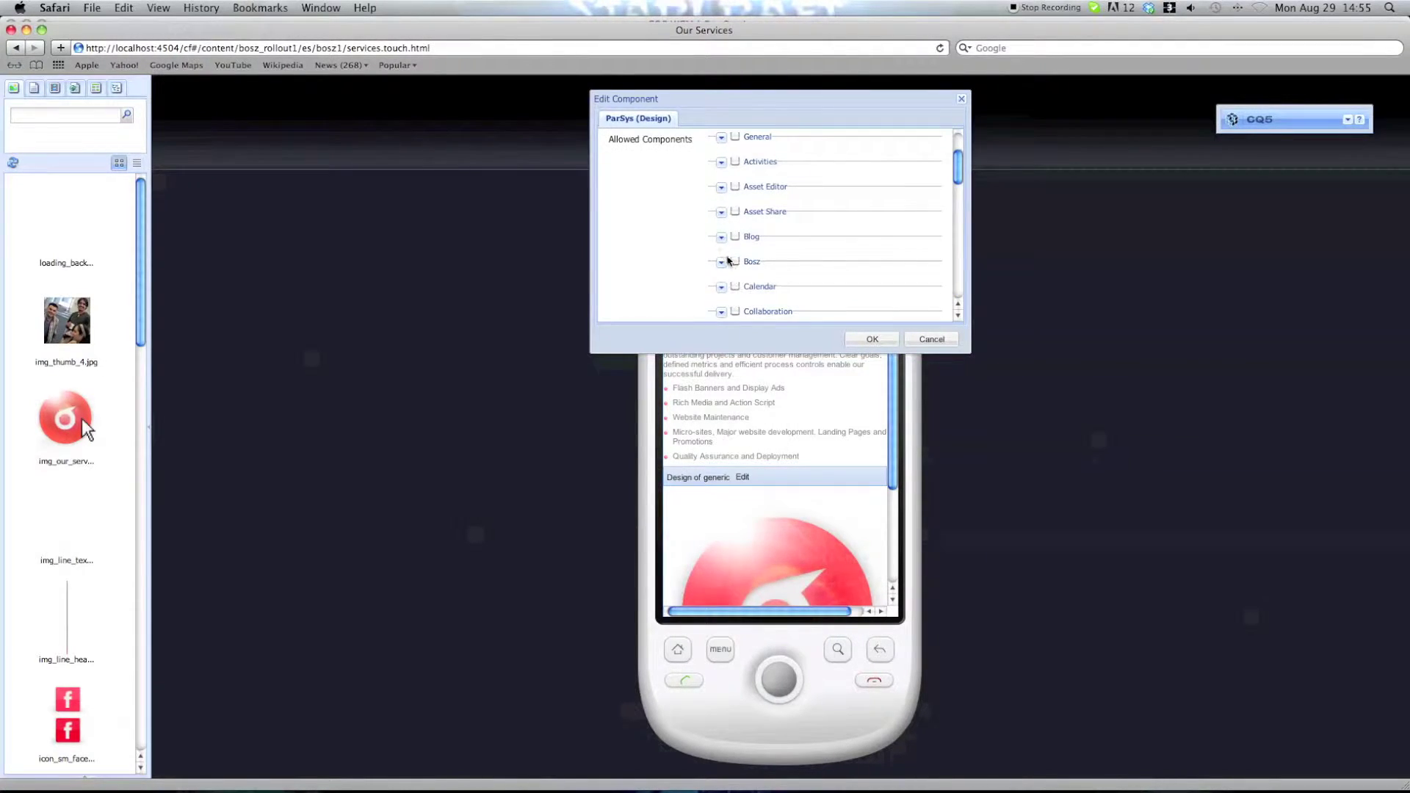
left_click(866, 339)
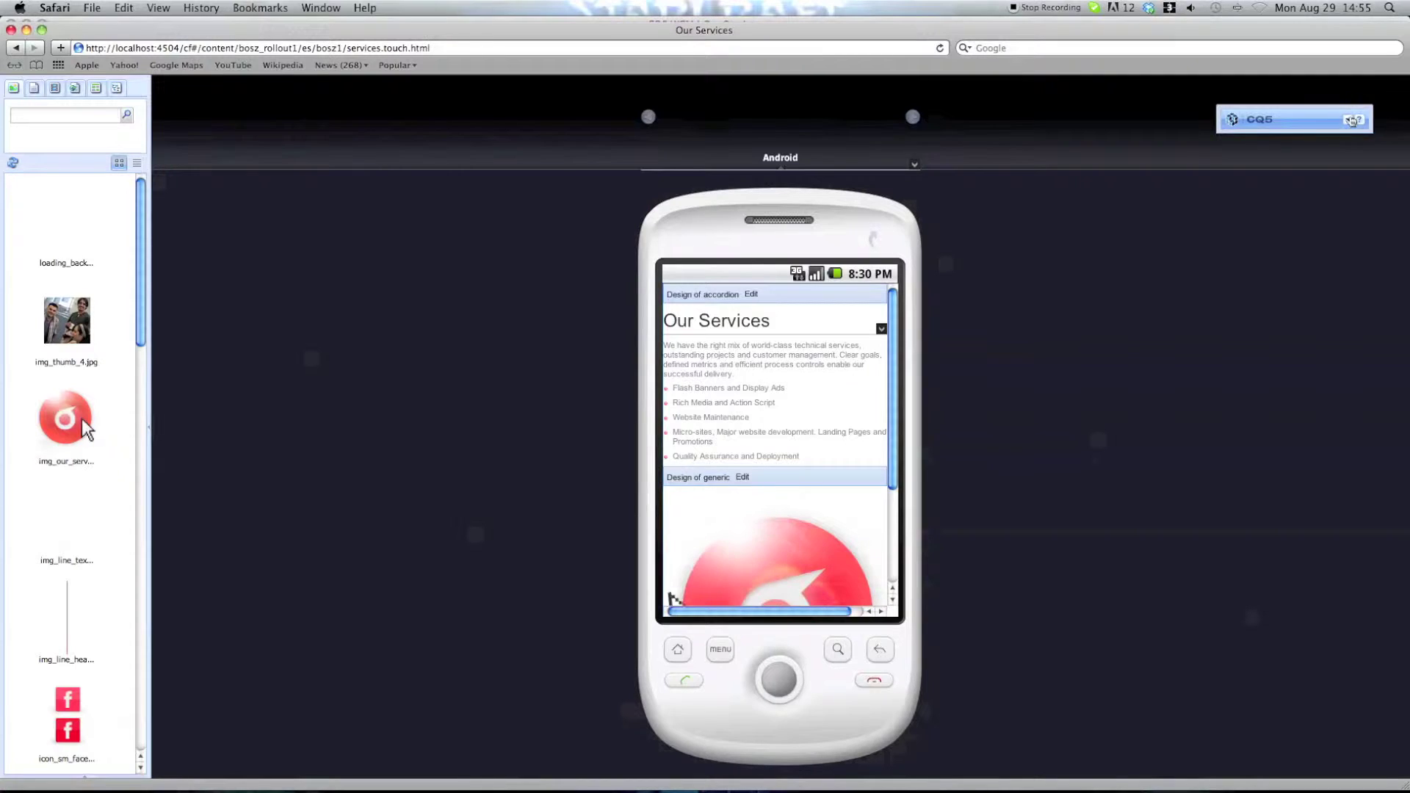
Expand the sidekick component panel and reveal the Mobile group's components
left_click(1348, 119)
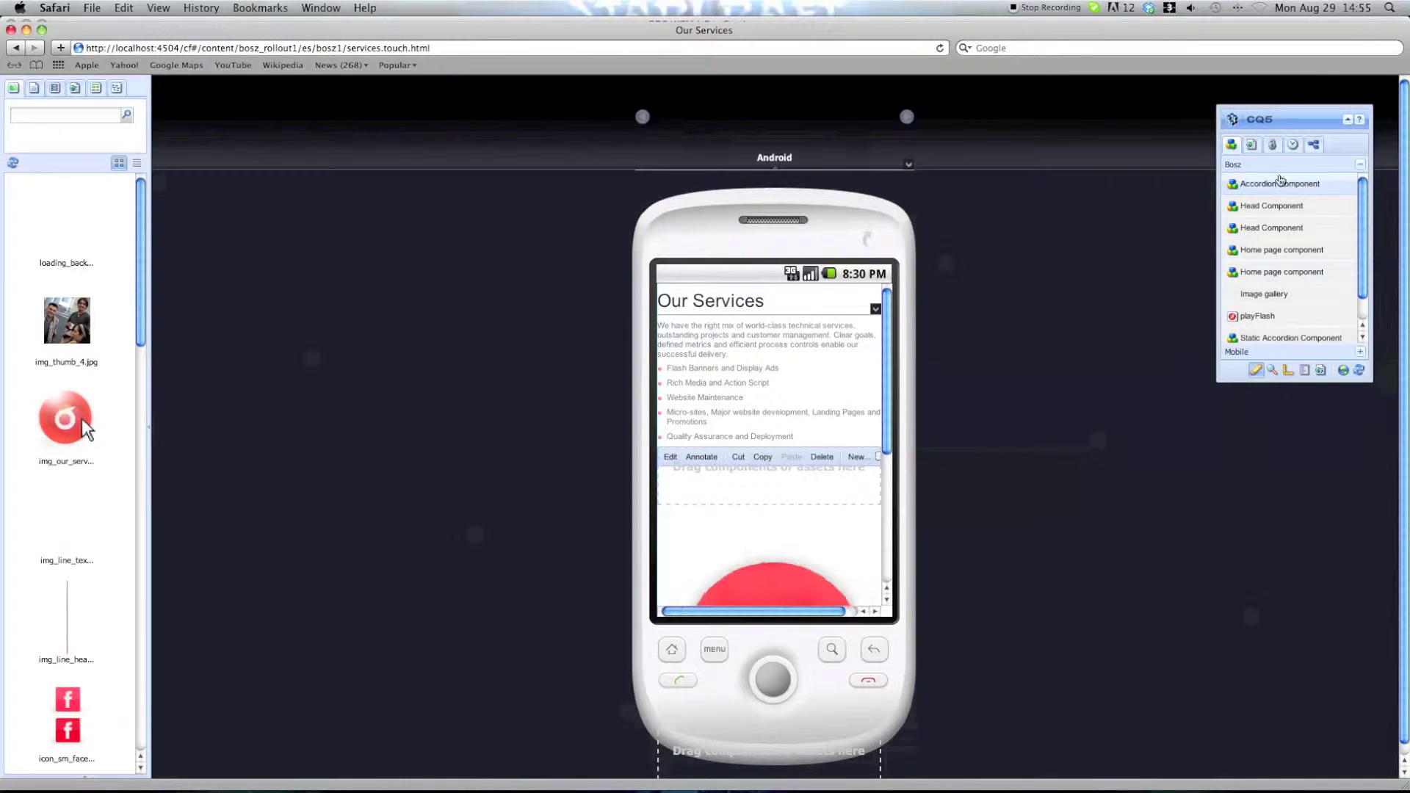
scroll(1366, 242, "down", 2)
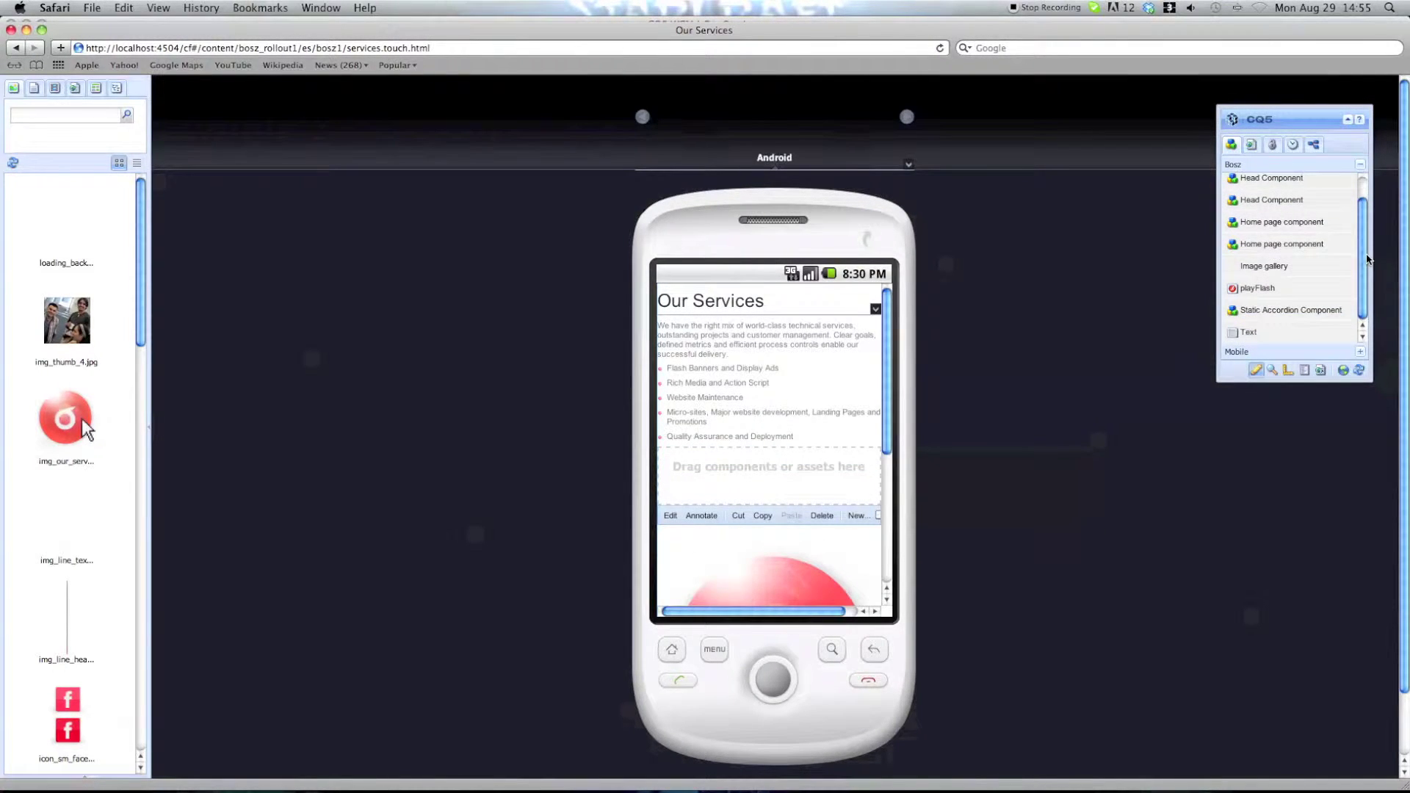
left_click(1258, 351)
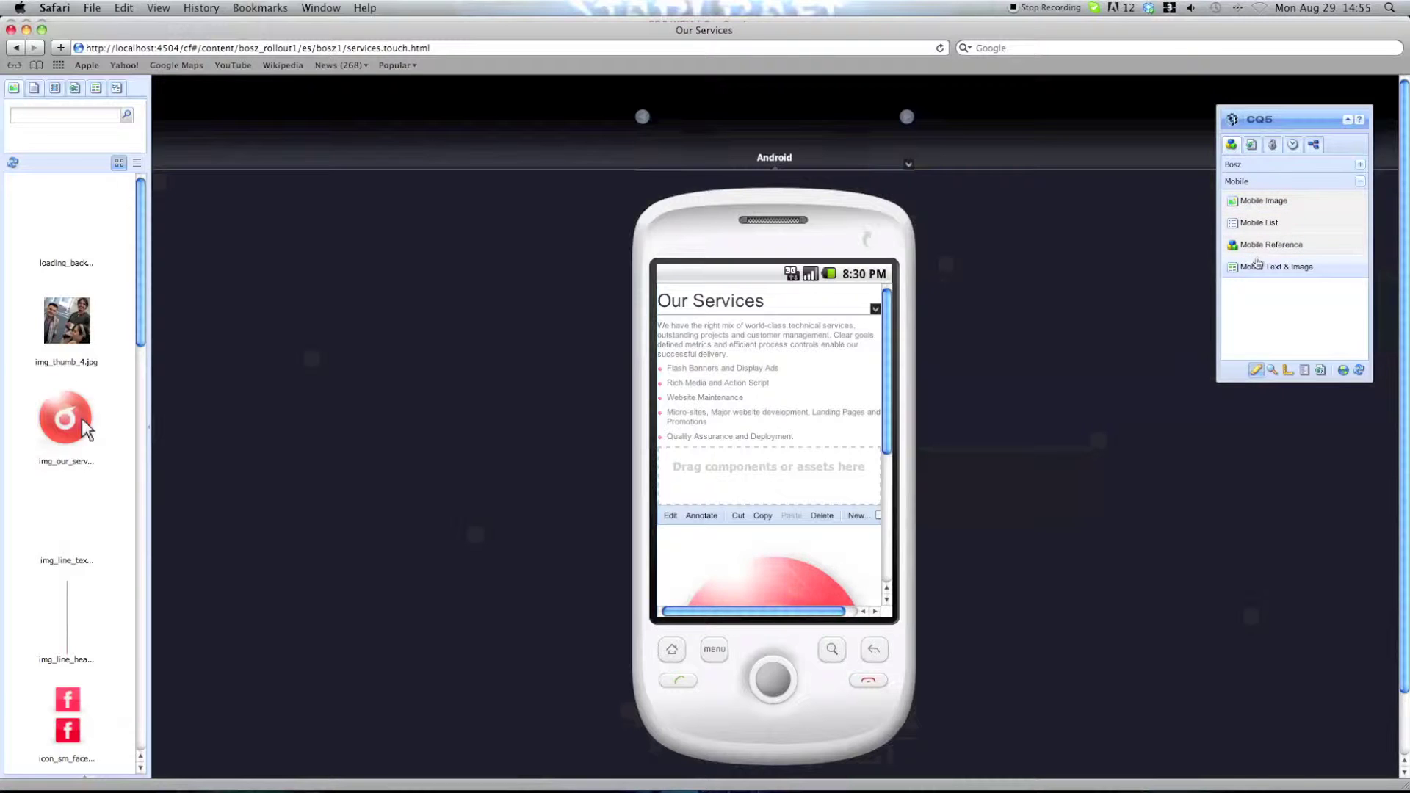
Add a Mobile Text & Image block with text and the img_thumb_4.jpg photo to the phone page
left_click_drag(1257, 263, 745, 482)
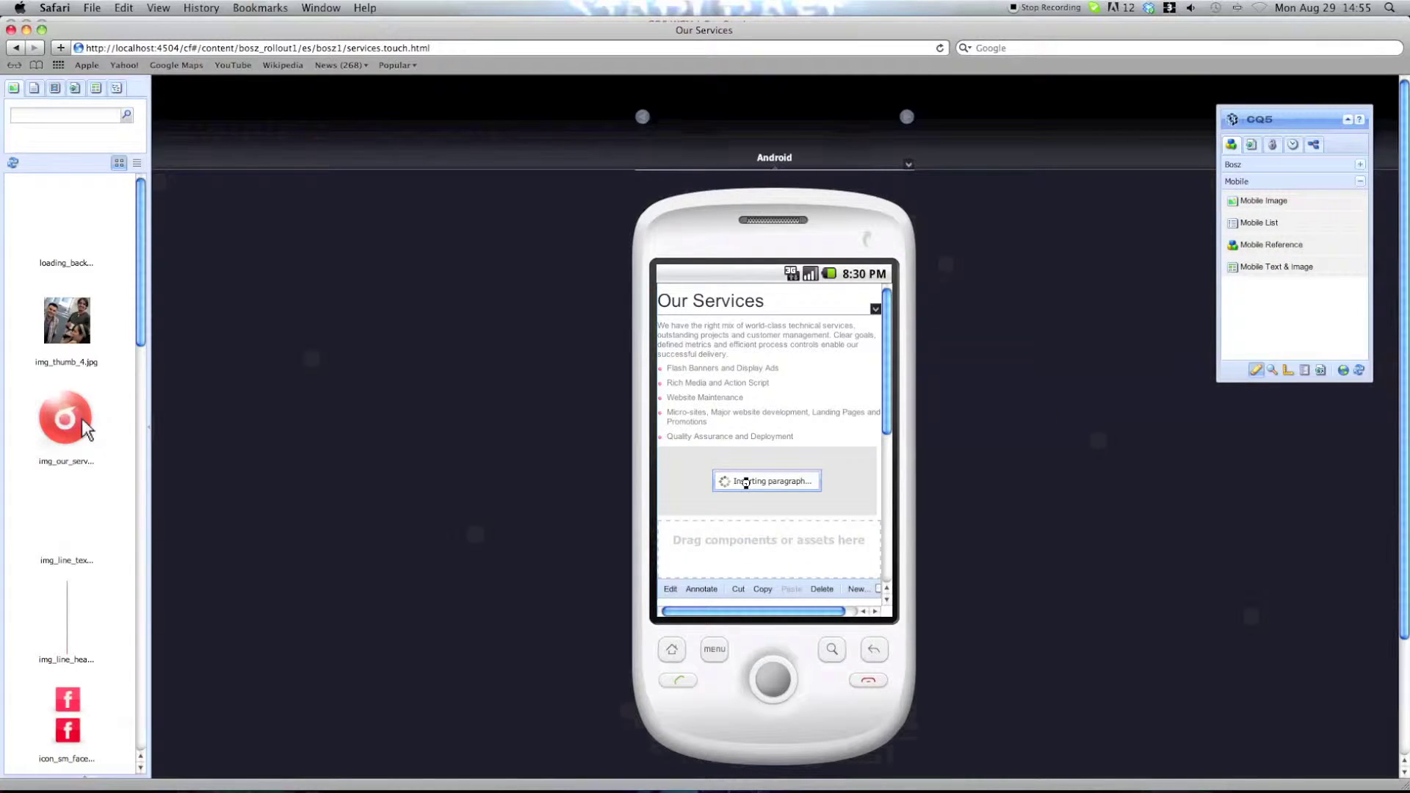
double_click(685, 482)
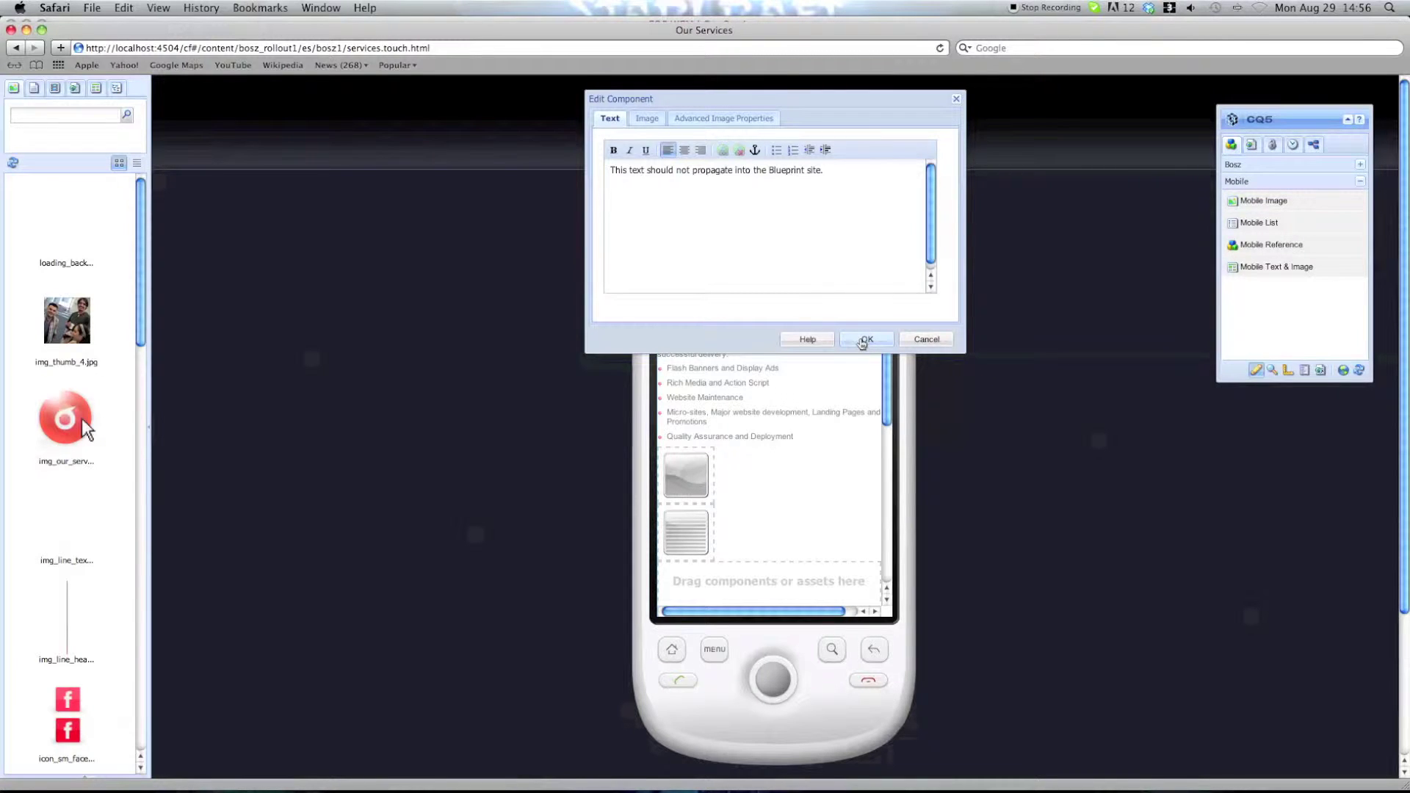
left_click(863, 341)
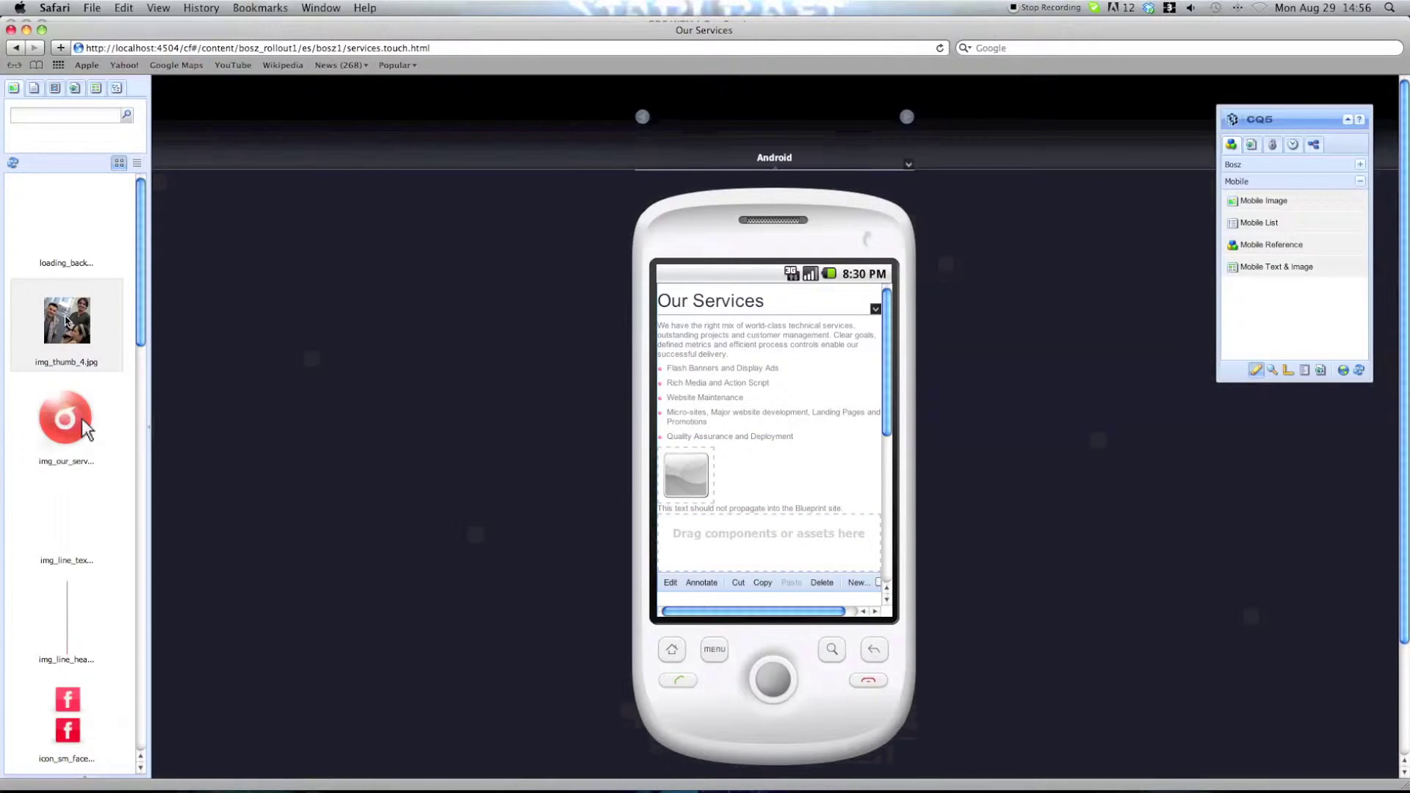
left_click_drag(68, 323, 686, 471)
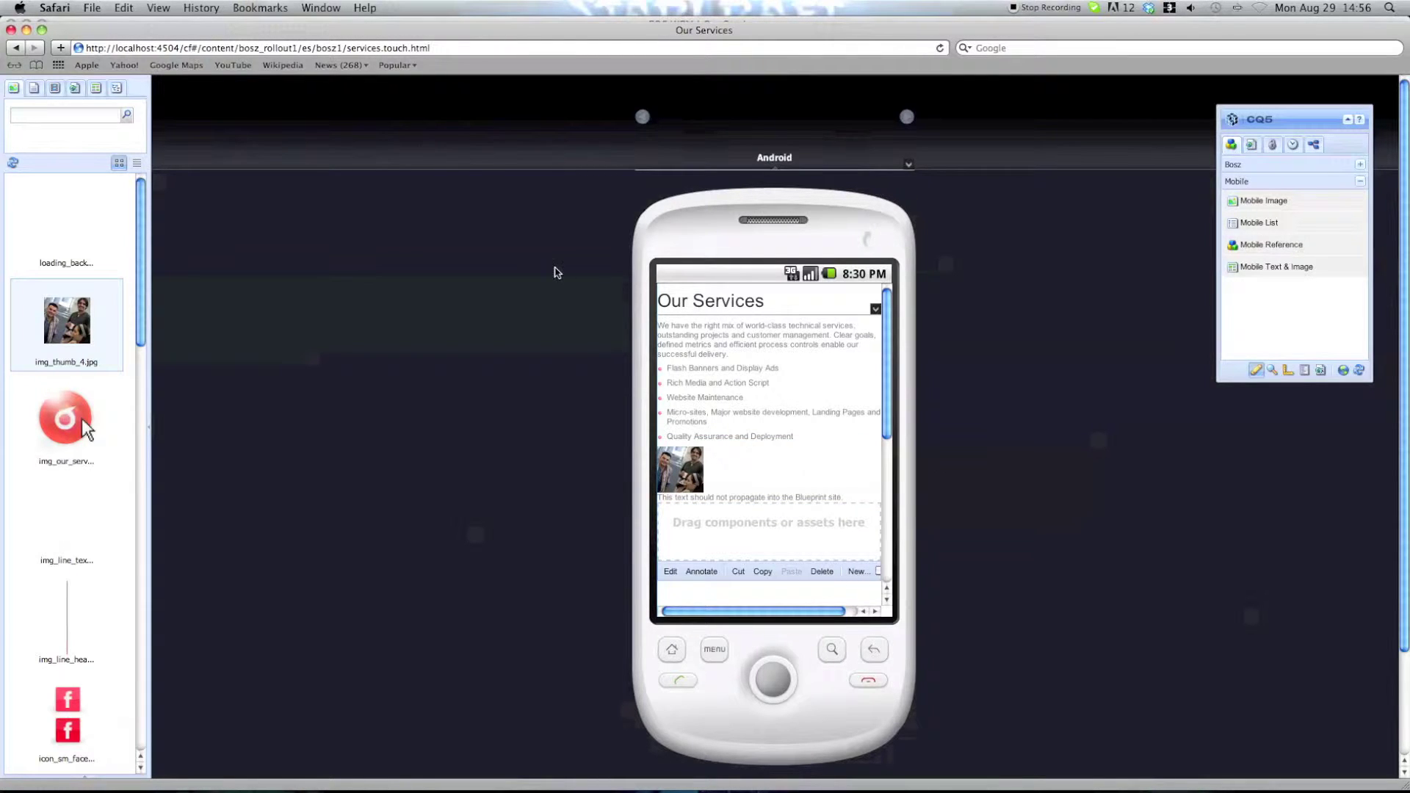
key("super+Tab")
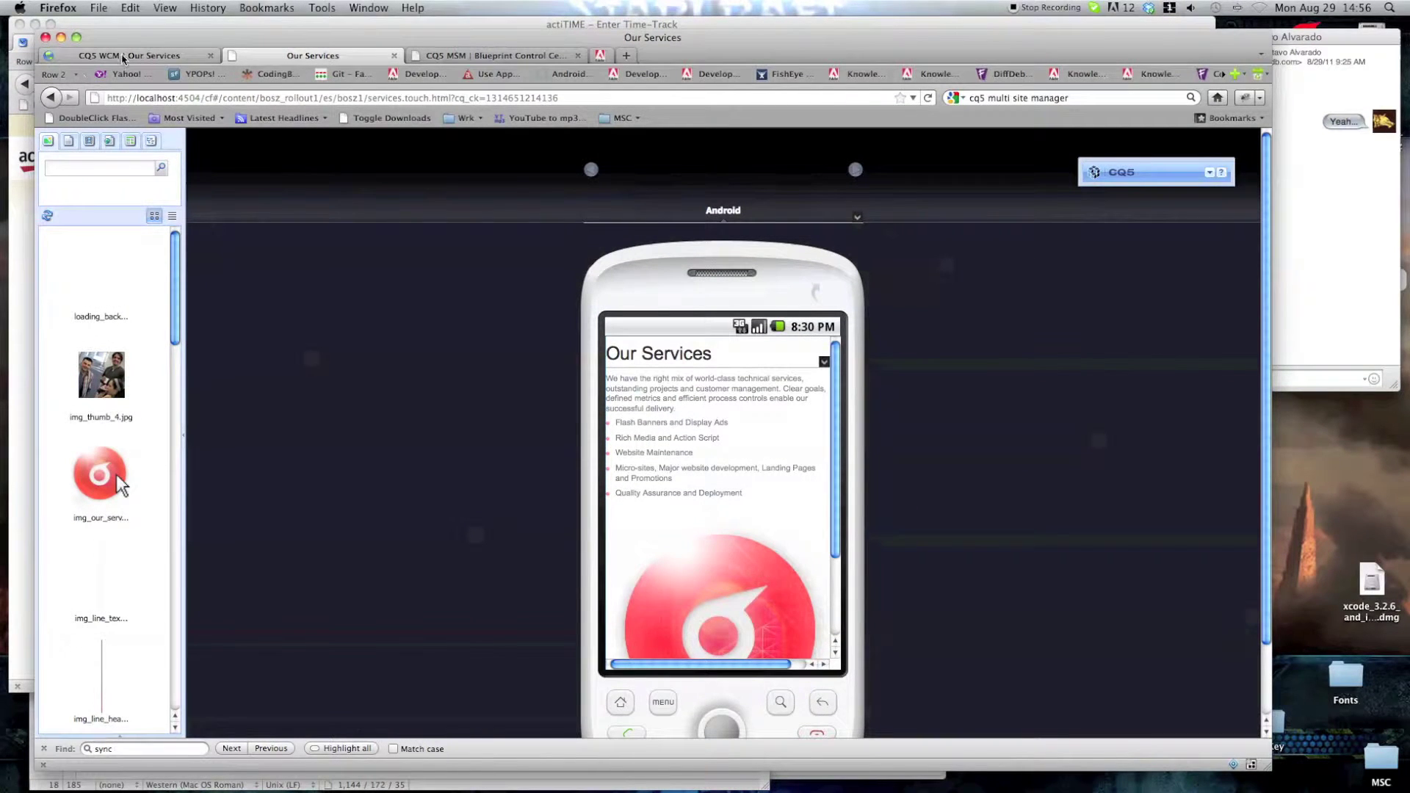
Open Bosz_Rollout > es > Bosz > Our Services for editing and switch to its page tab
left_click(124, 59)
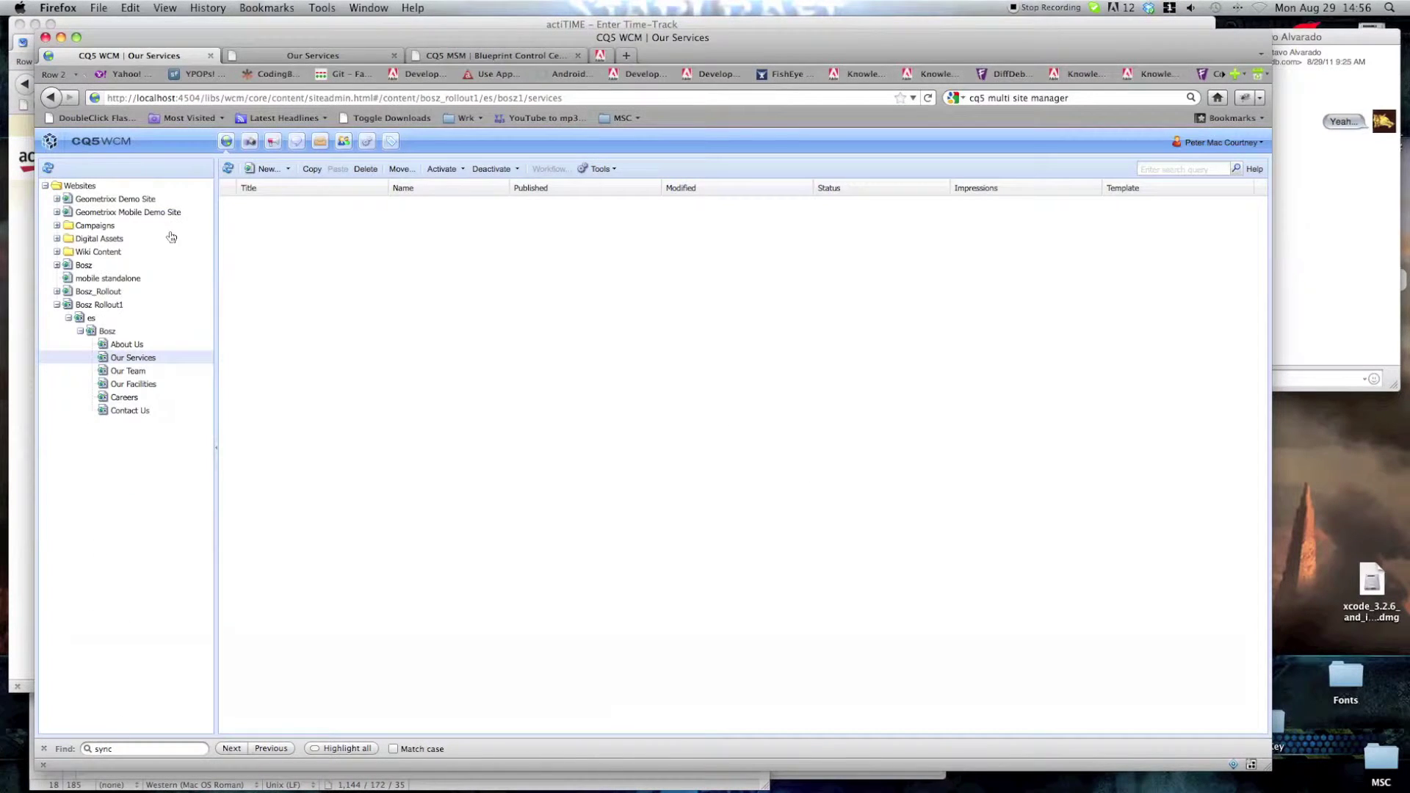
left_click(57, 291)
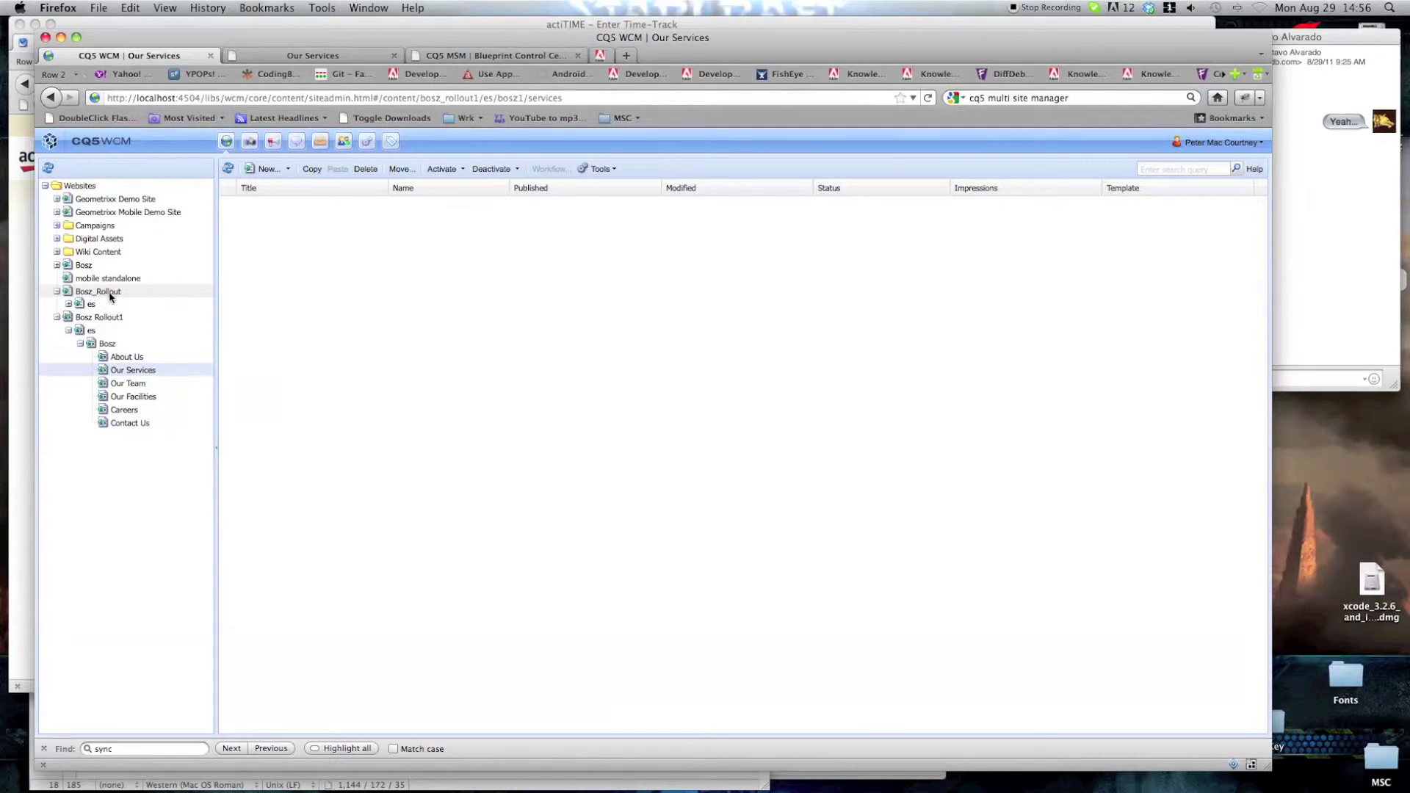
left_click(80, 318)
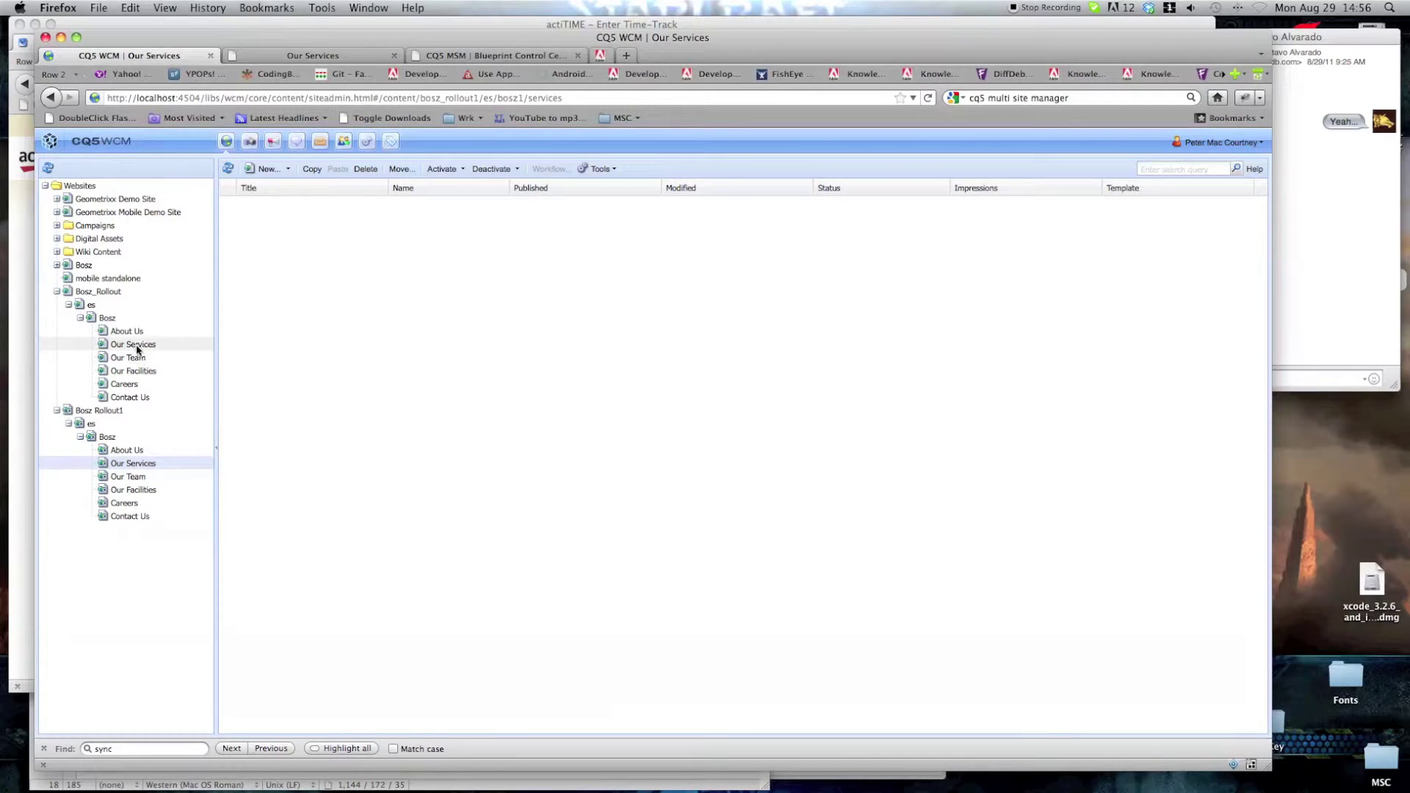
left_click(136, 345)
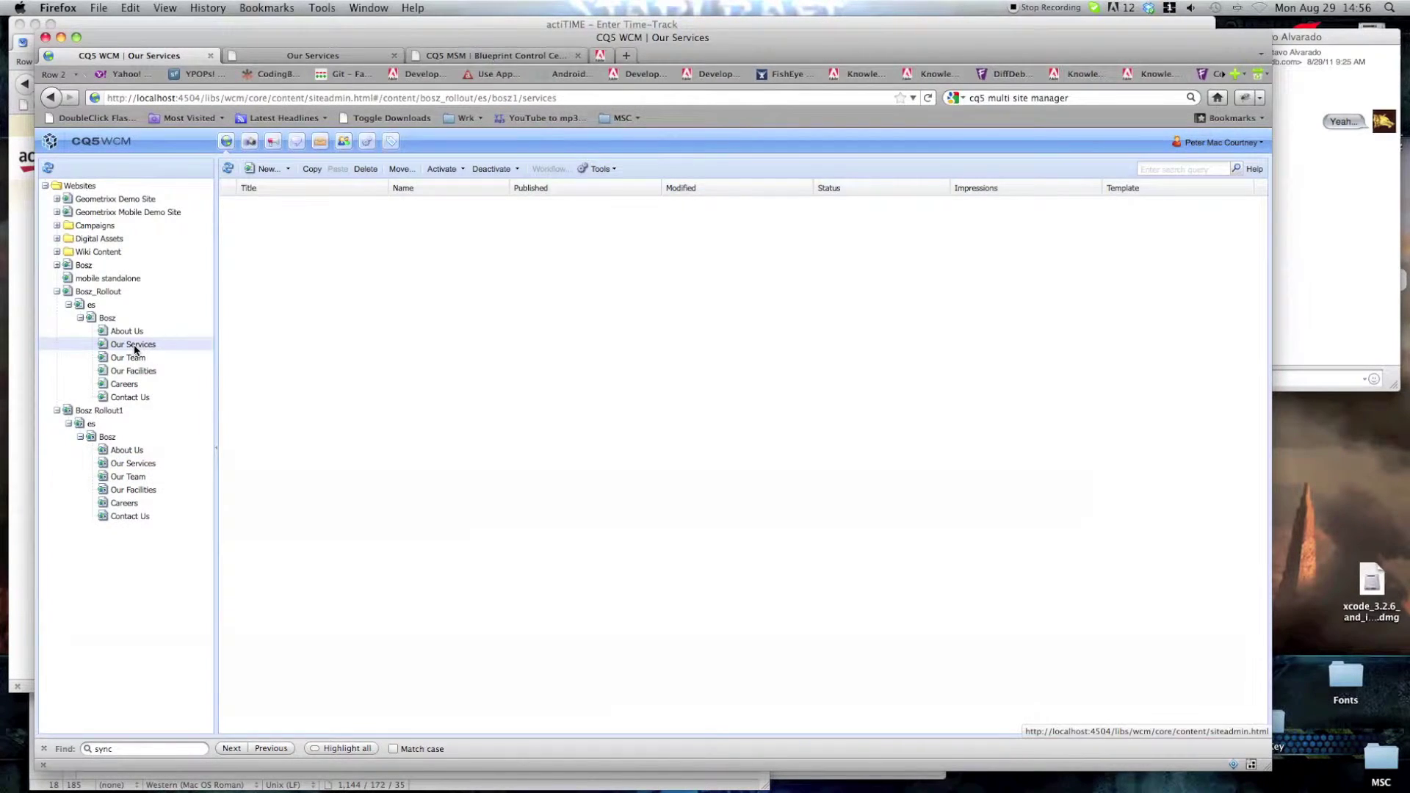
double_click(134, 345)
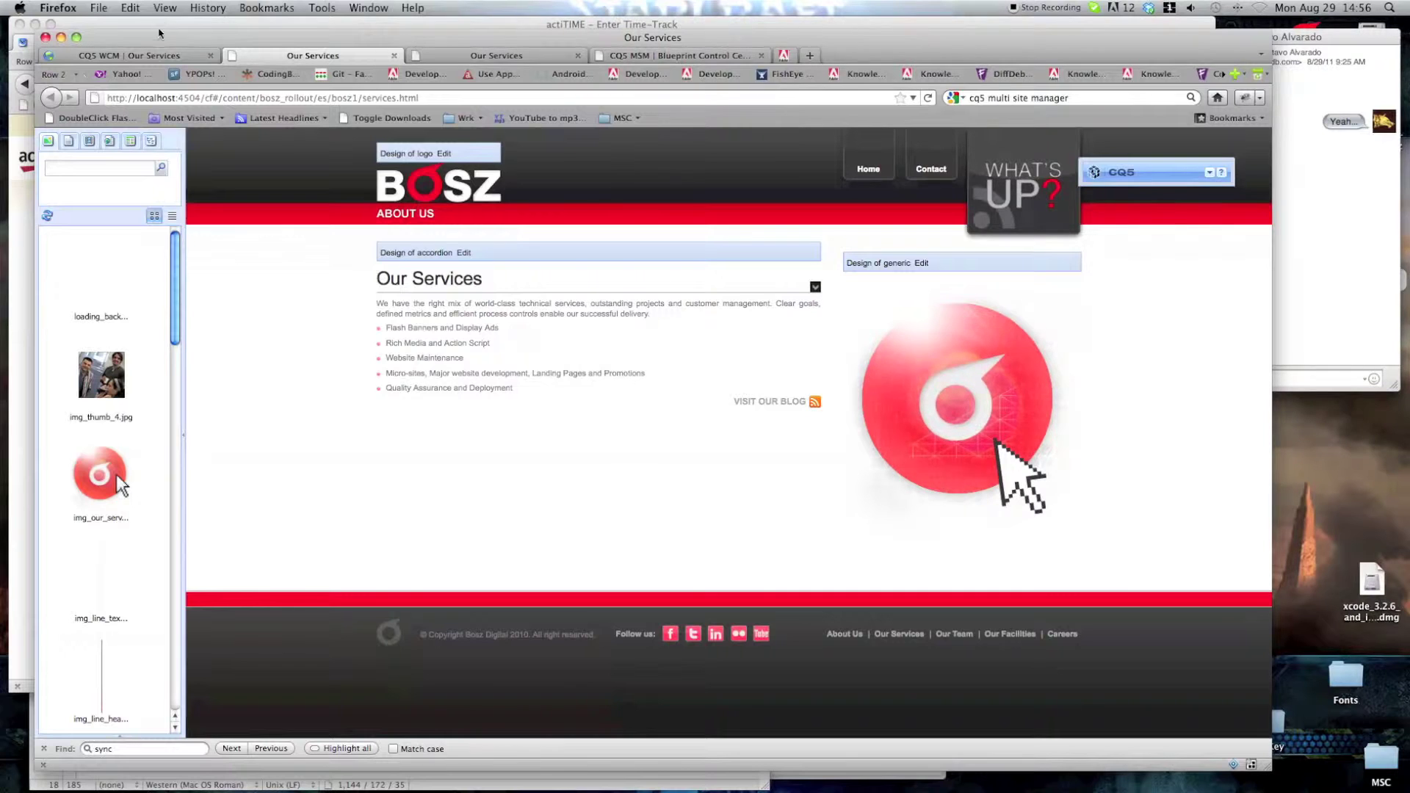
left_click(158, 59)
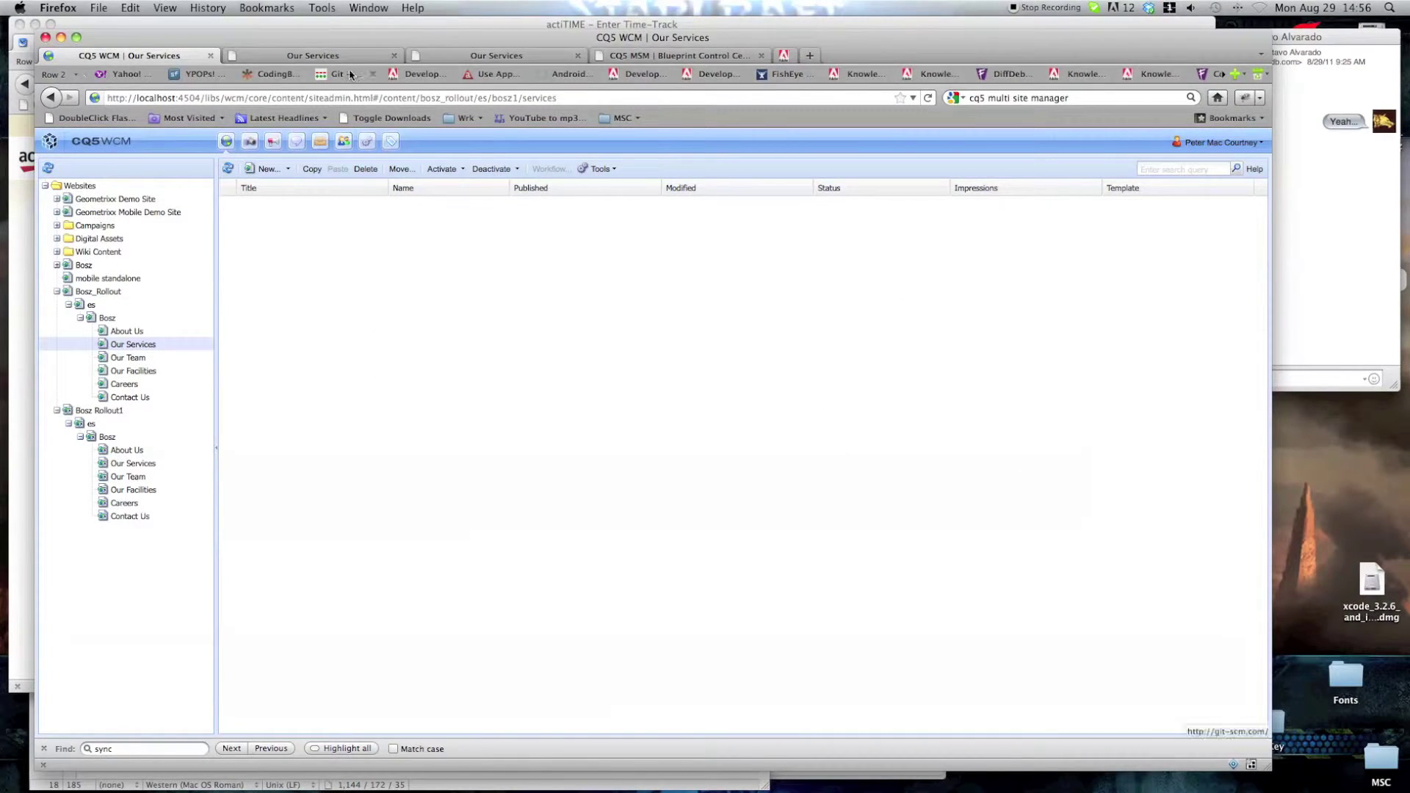
left_click(308, 55)
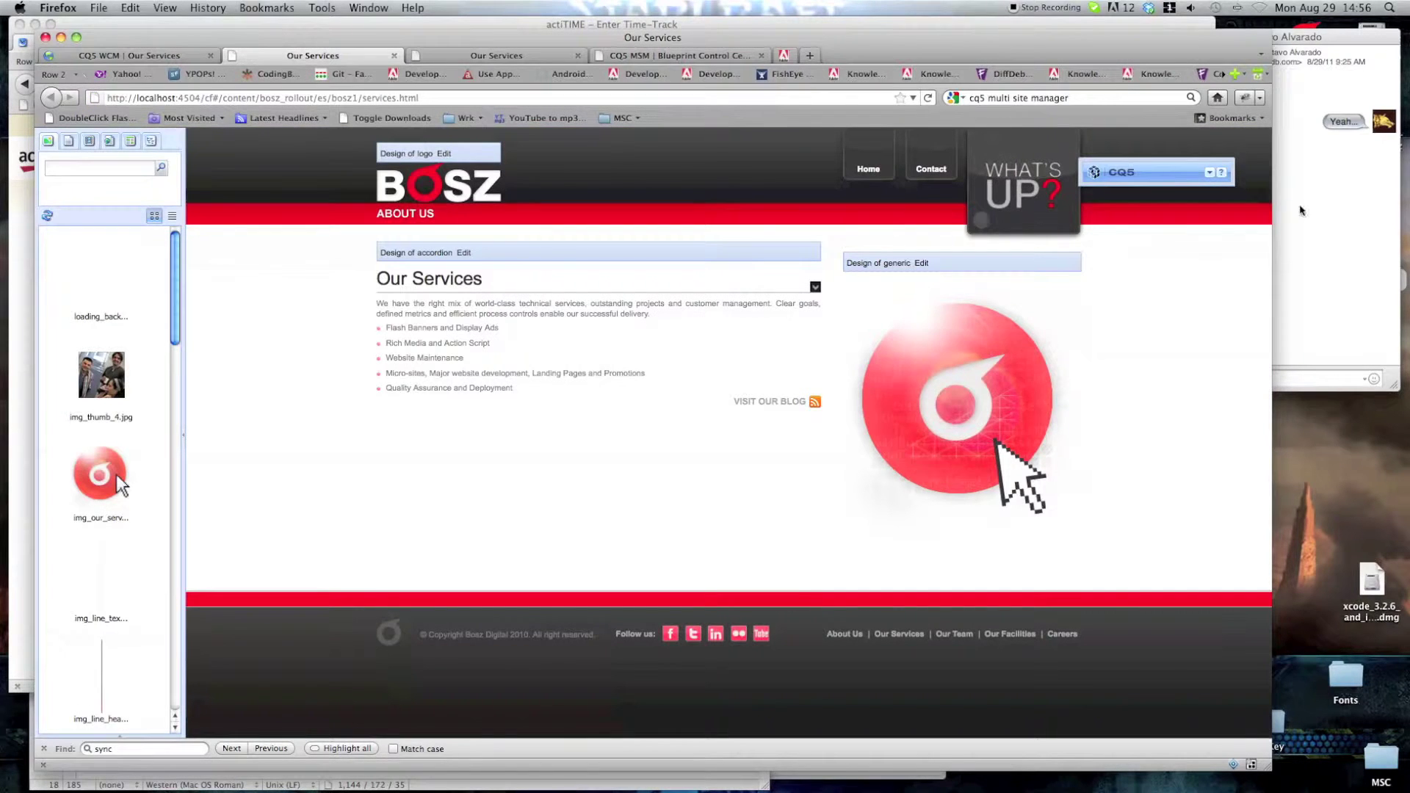
left_click(1210, 172)
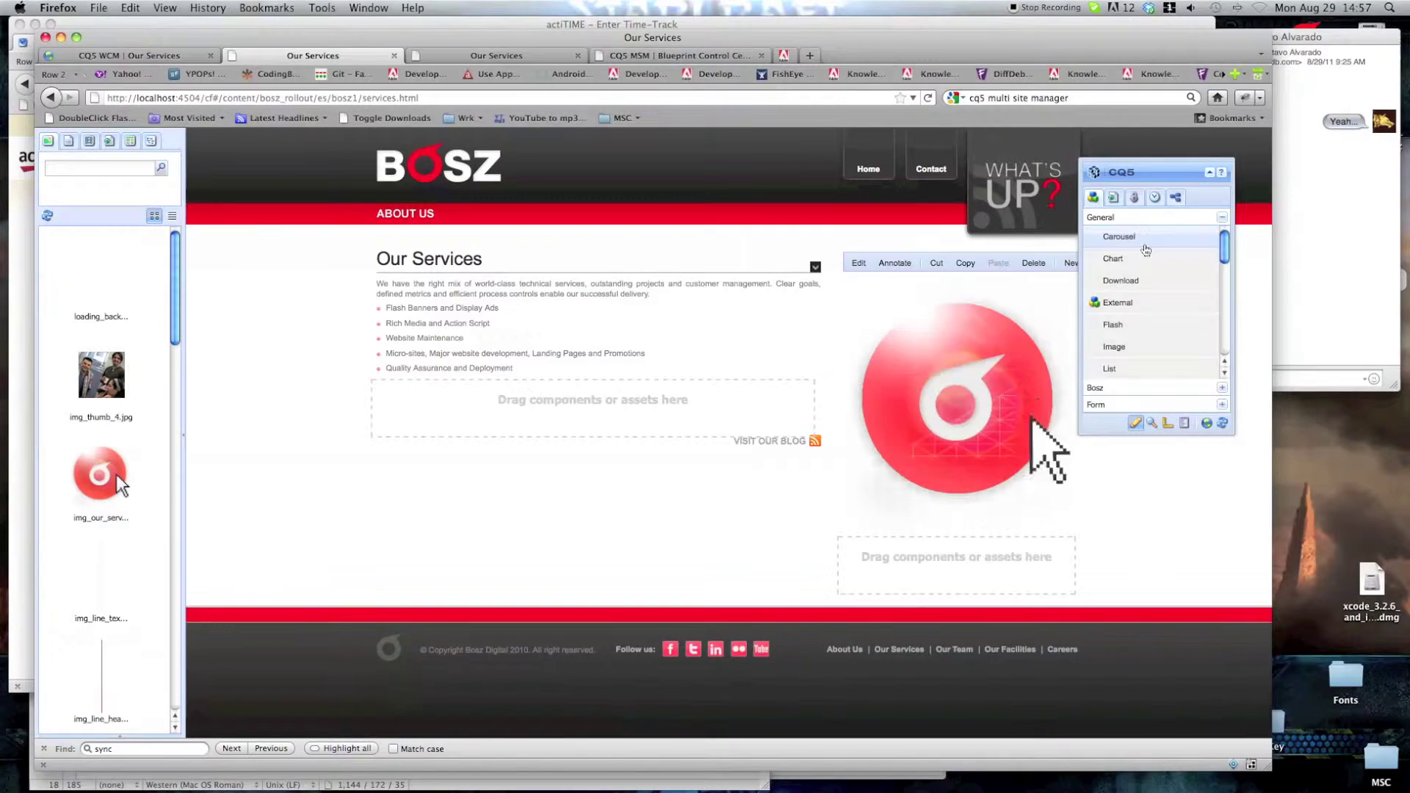
Insert an empty Text component from the General group below the services list
scroll(1160, 264, "down", 6)
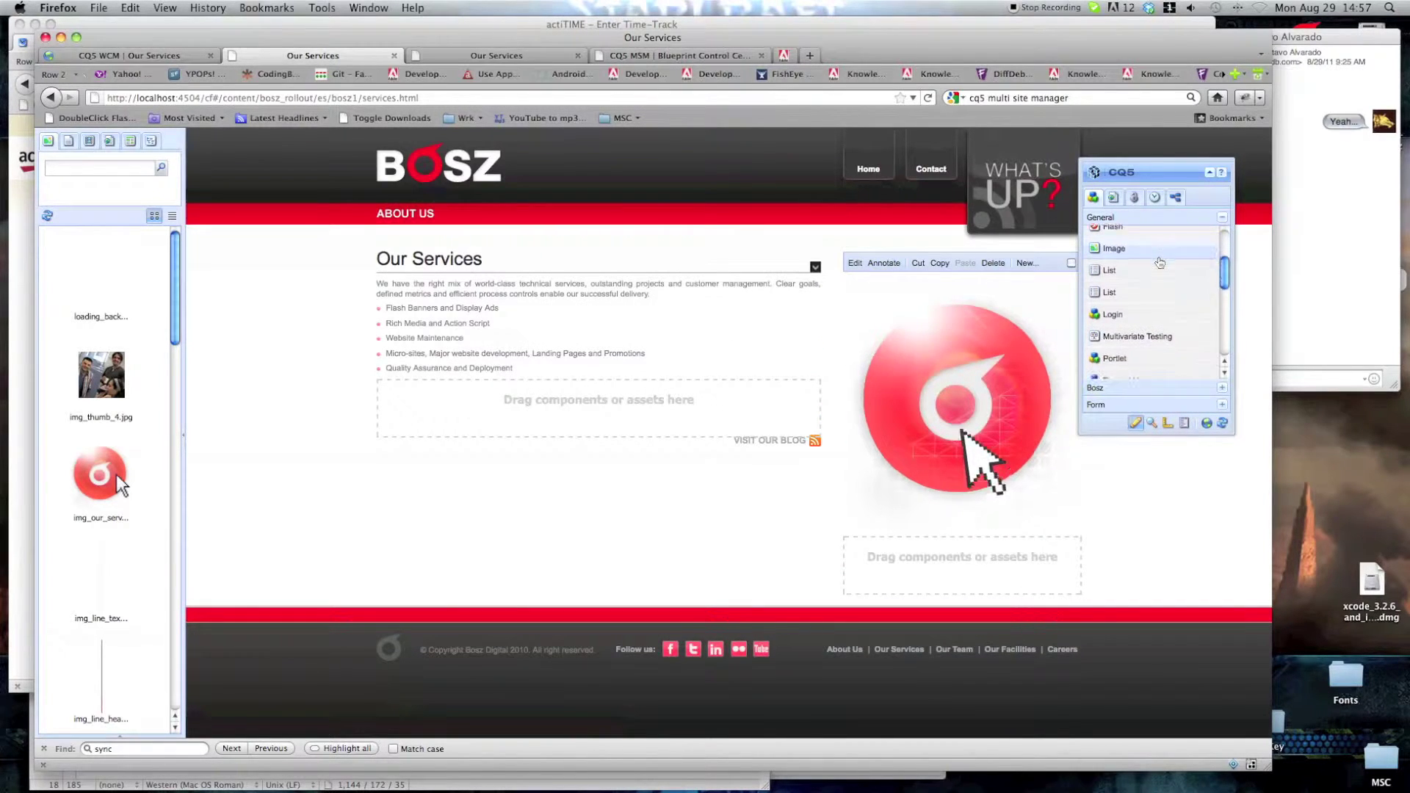
scroll(1160, 273, "down", 2)
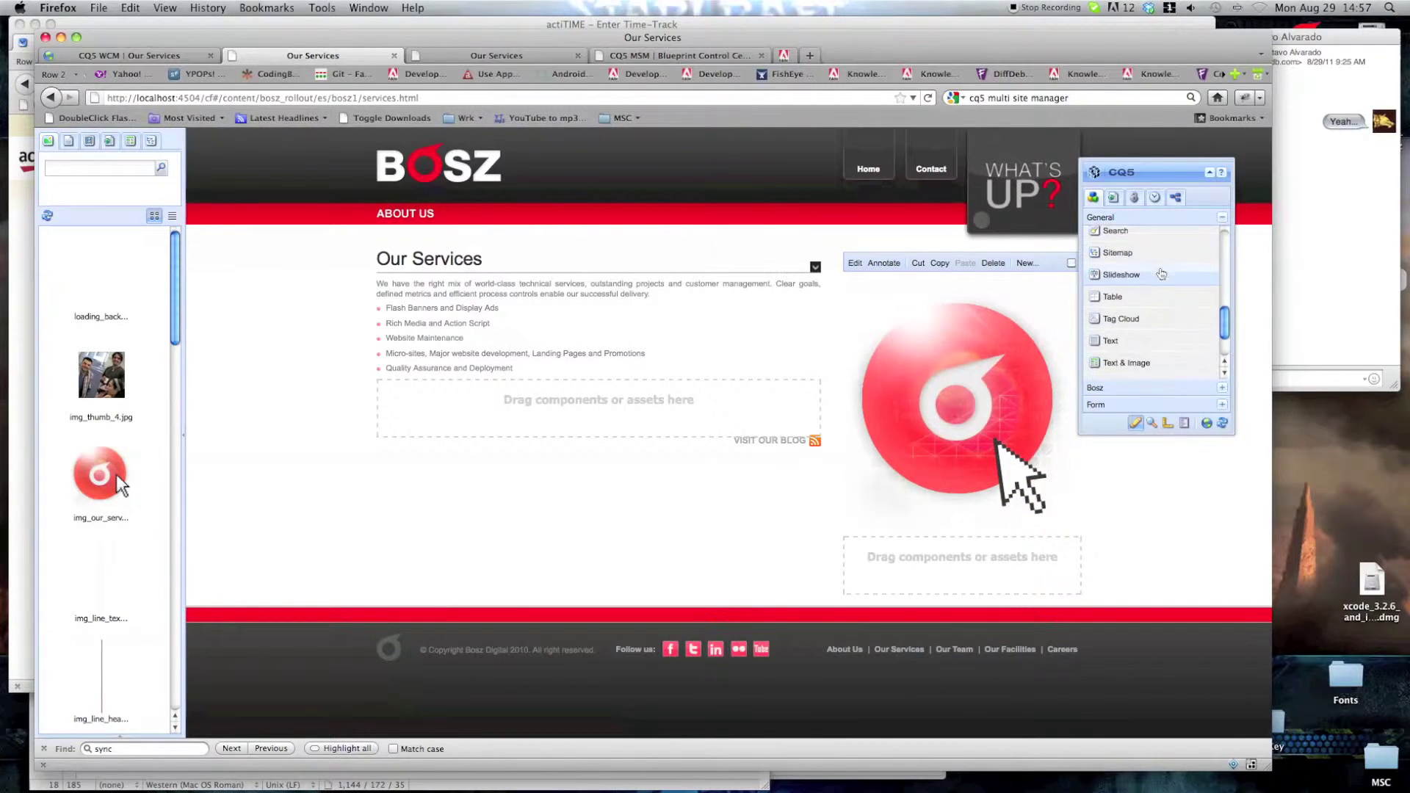
left_click_drag(1131, 344, 451, 420)
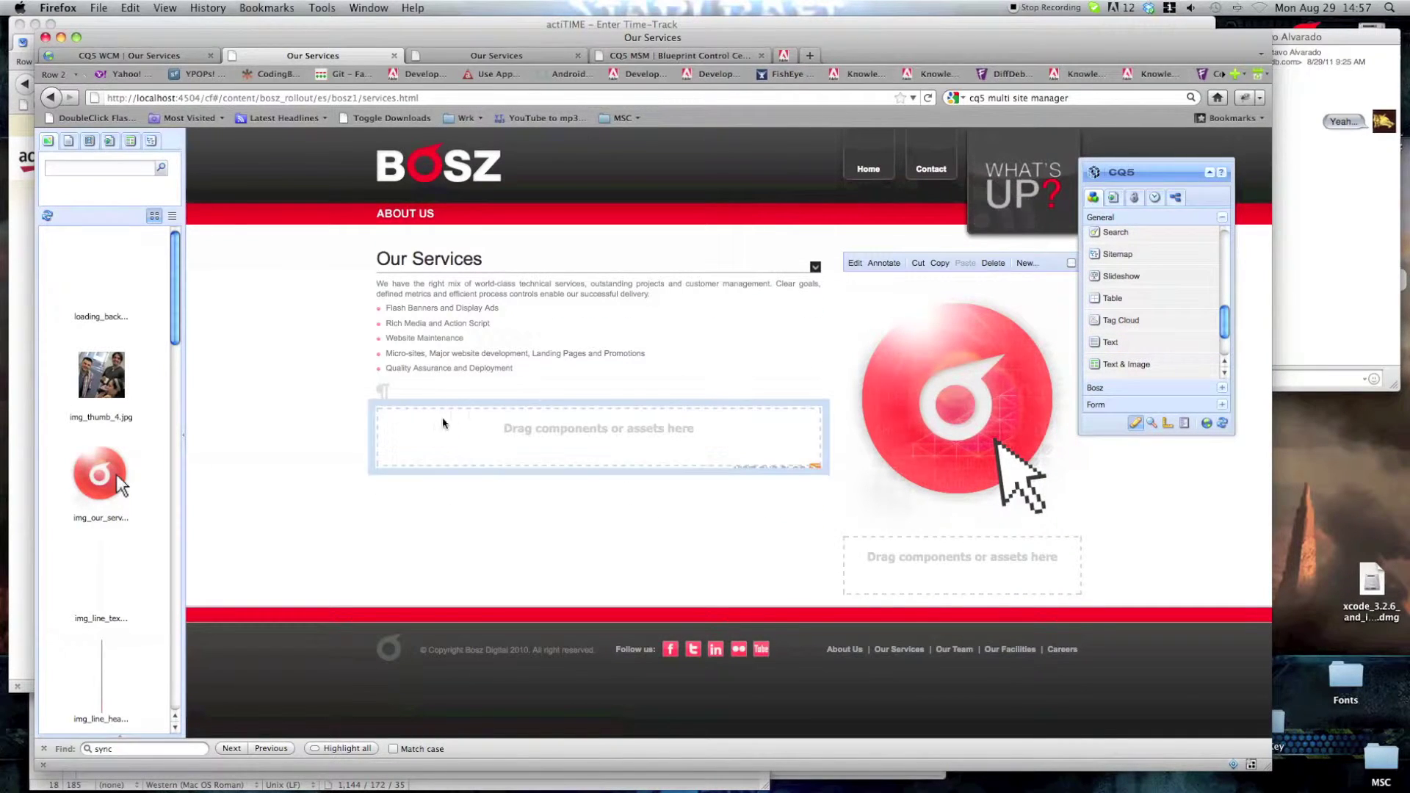
double_click(534, 412)
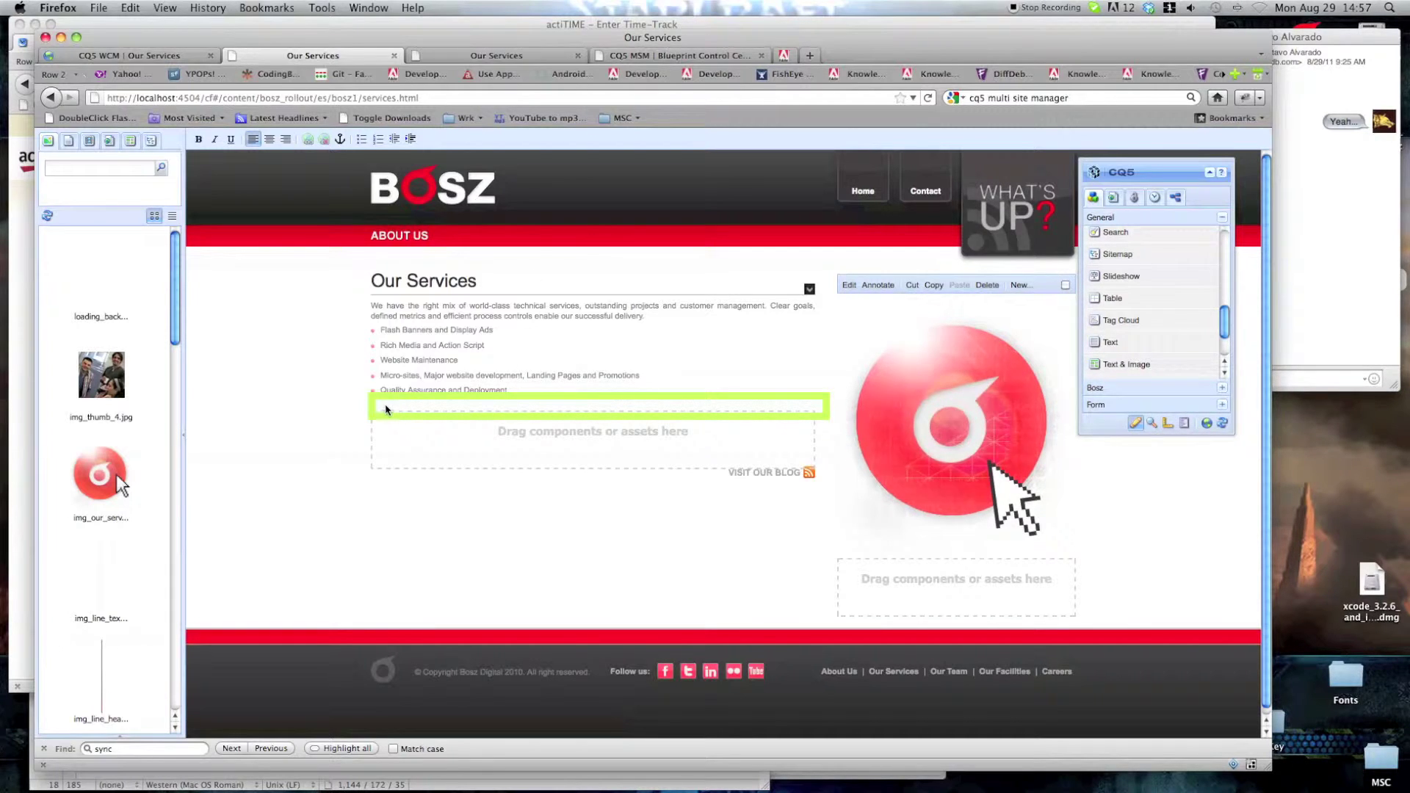
left_click(365, 371)
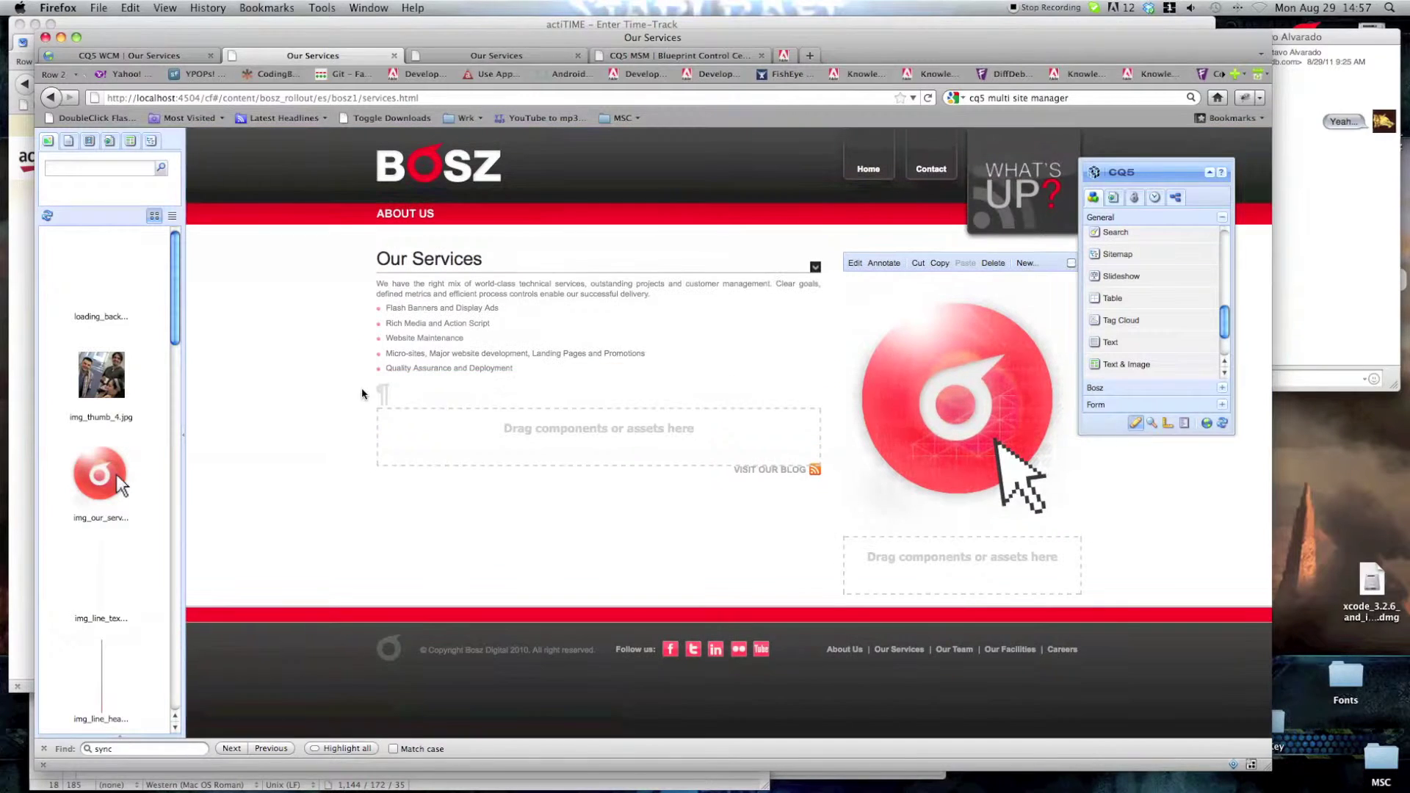
Enter 'This text is from the Blueprint site originally and should be propagated into the sample mobile site' into the Text component
double_click(397, 396)
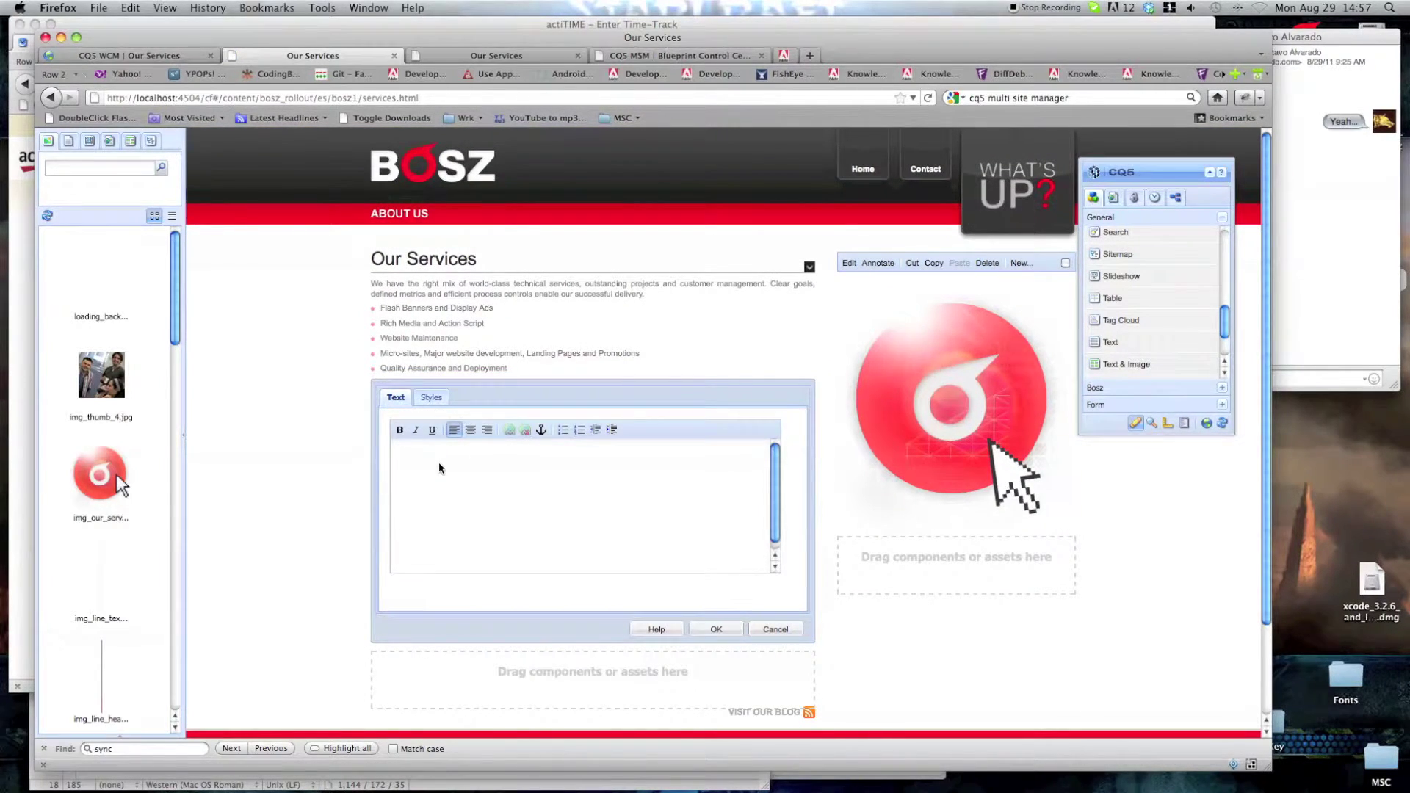
type("Thi text is")
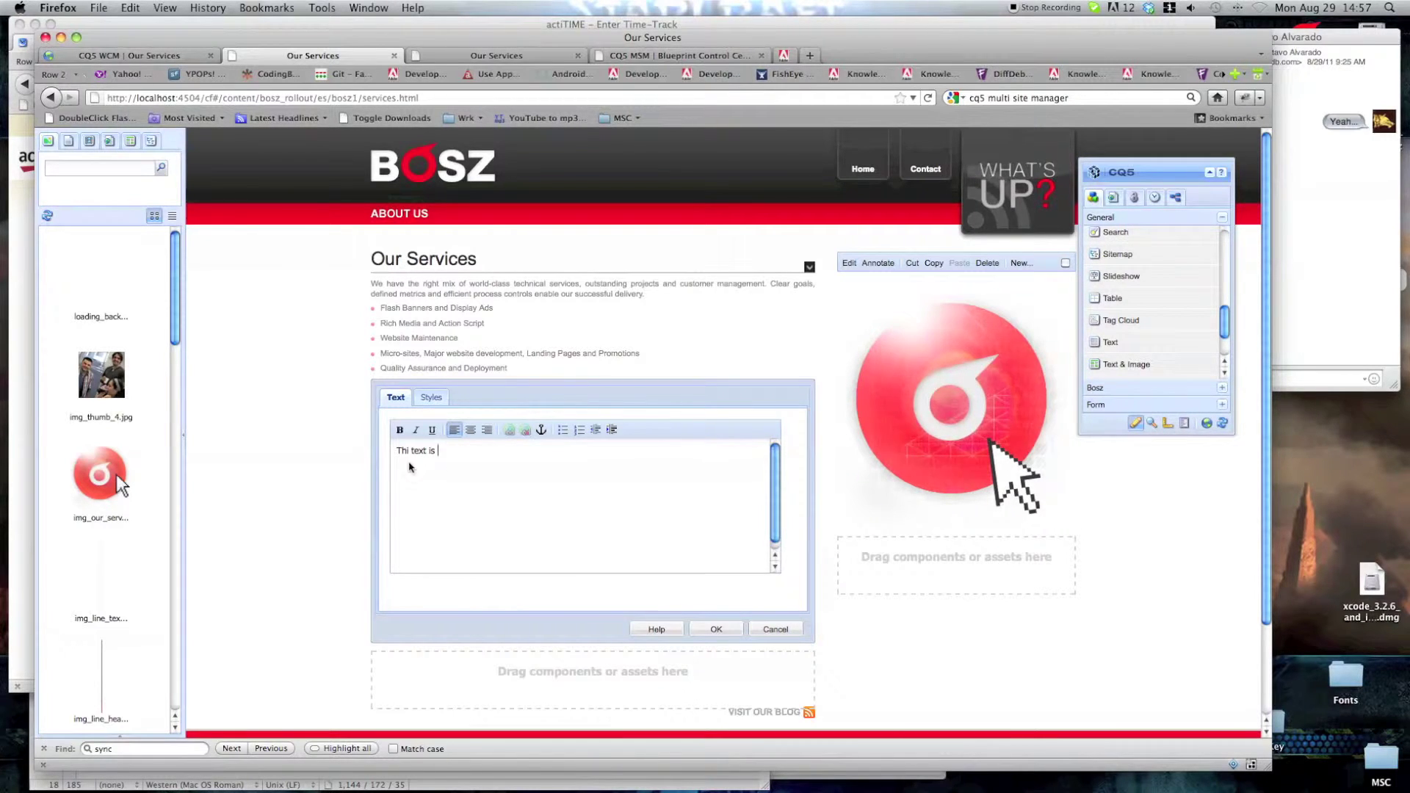
left_click(408, 450)
type("s")
left_click(460, 457)
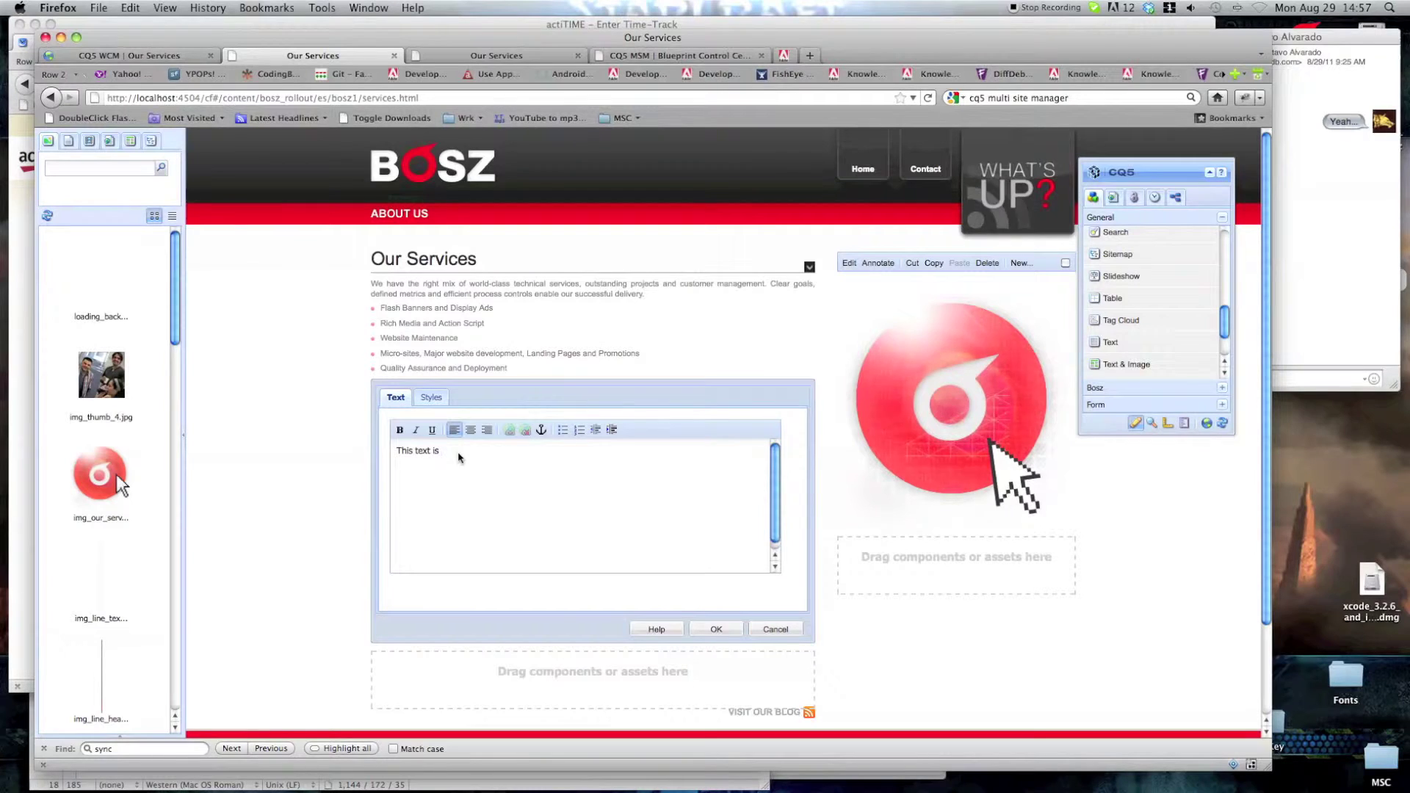
type("from the Bl")
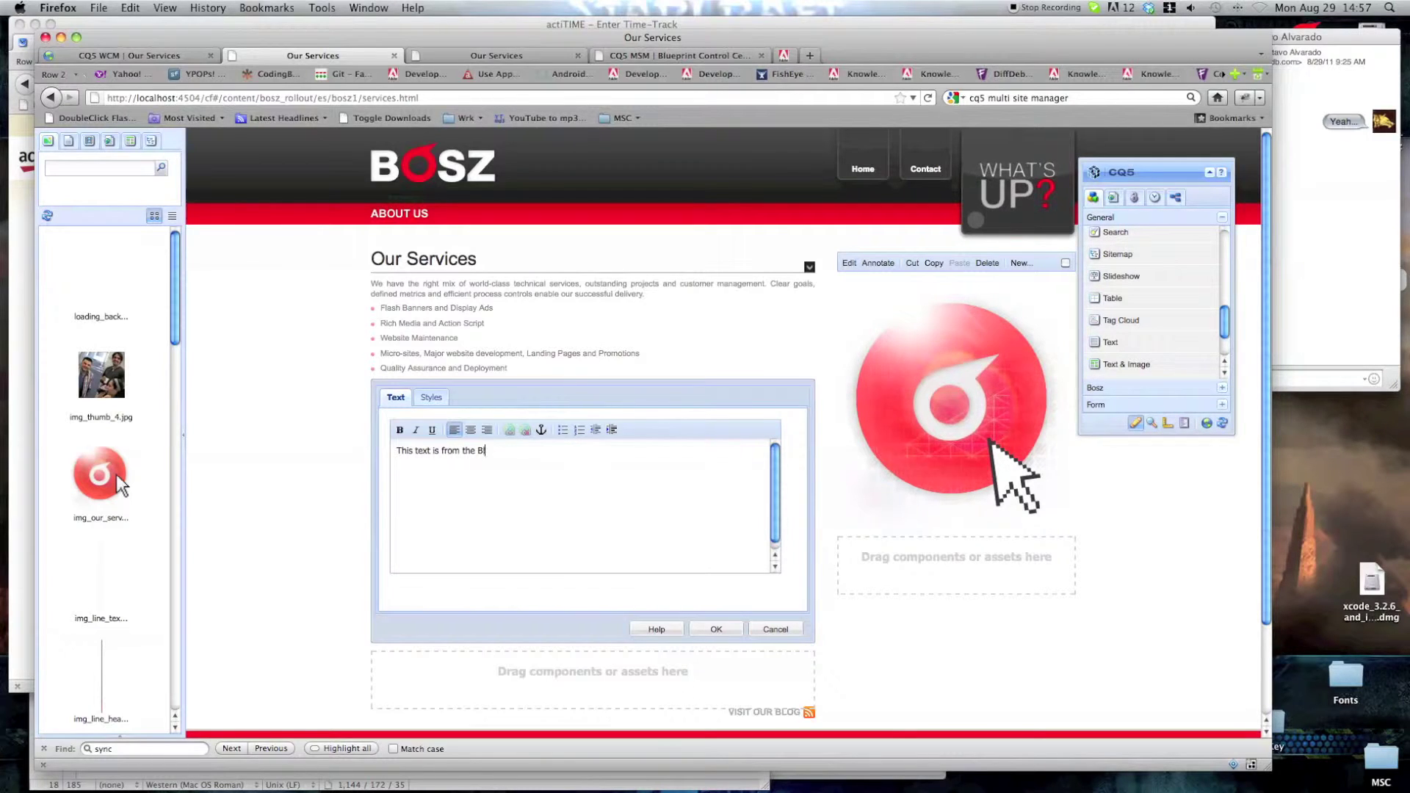
type("ueprint site originalyy")
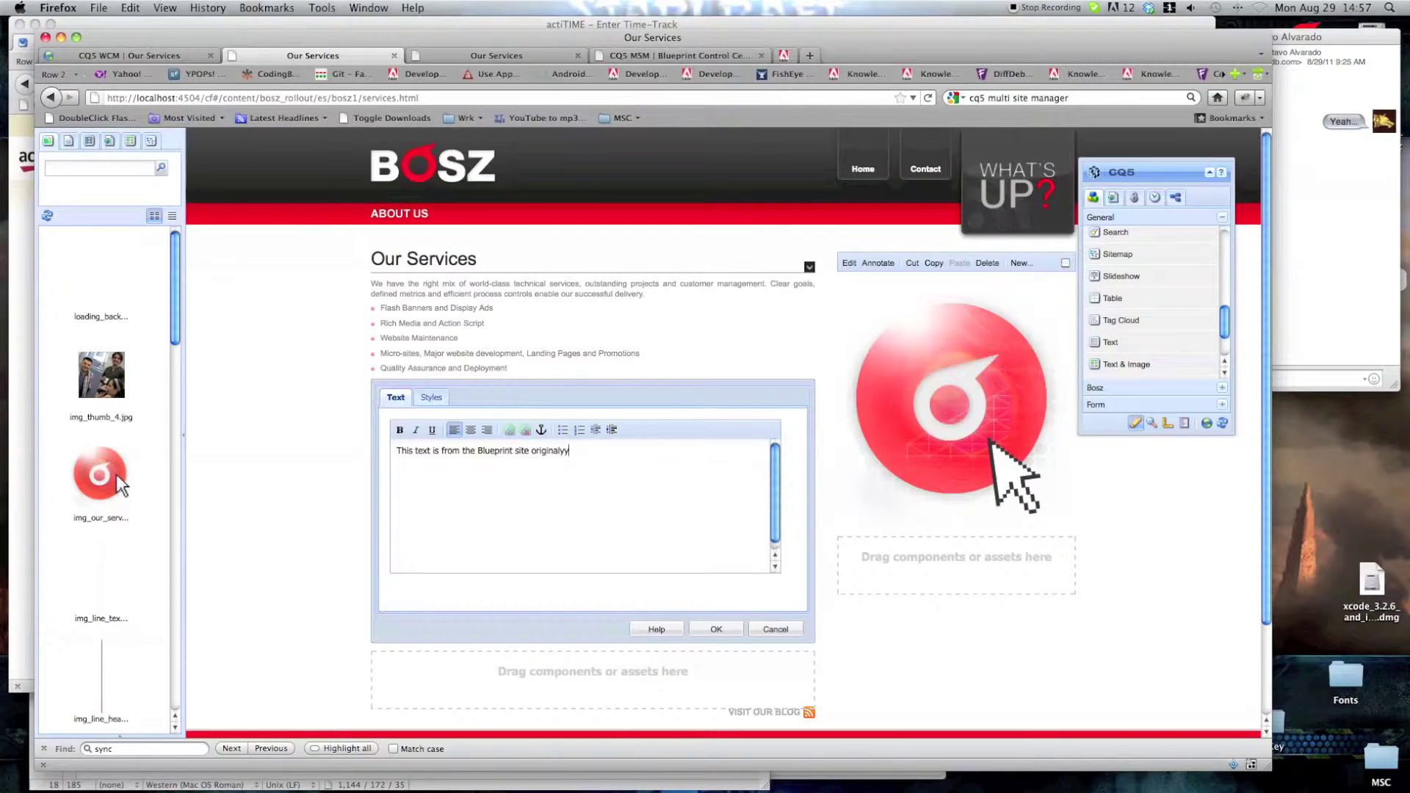
key("BackSpace")
key("BackSpace")
type("ly and sh")
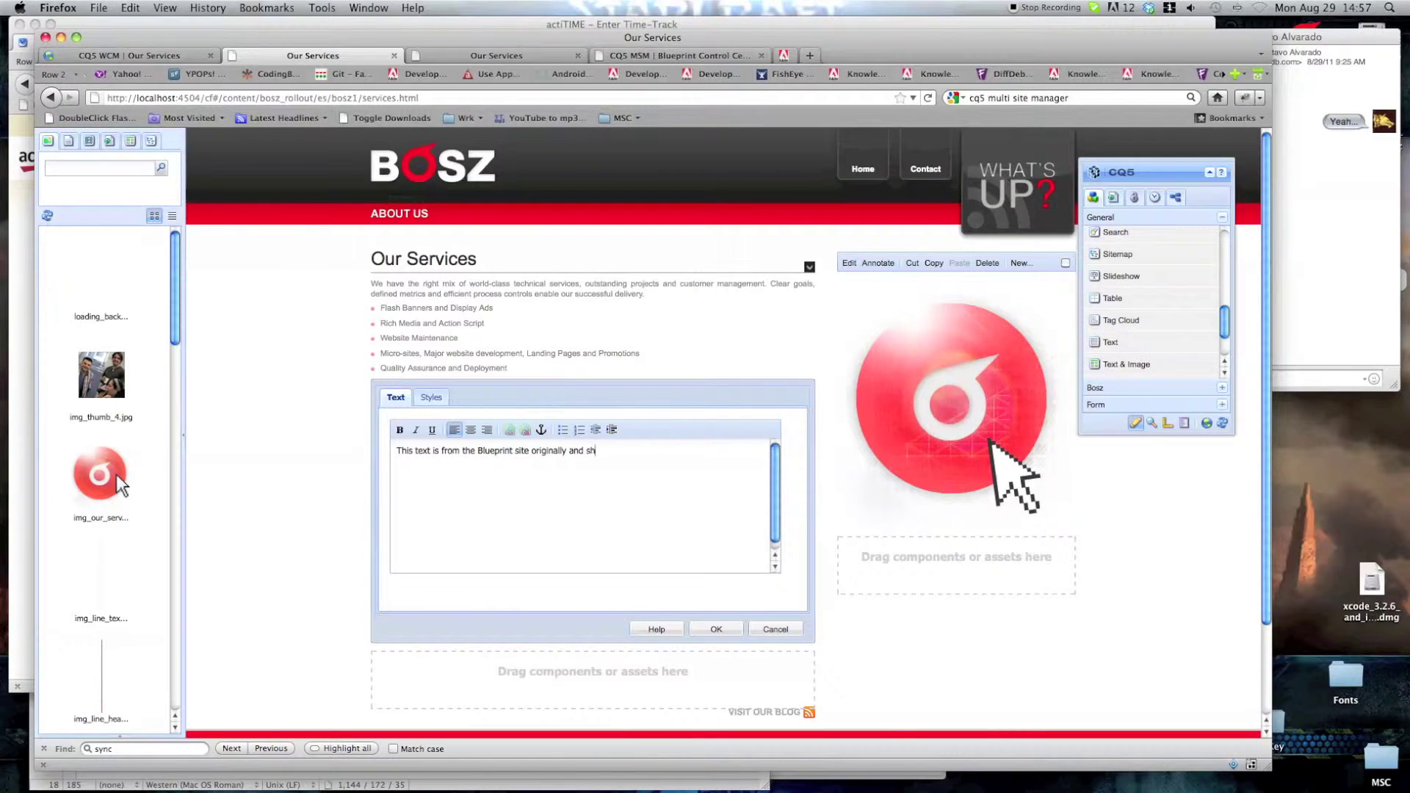
type("ould be propa")
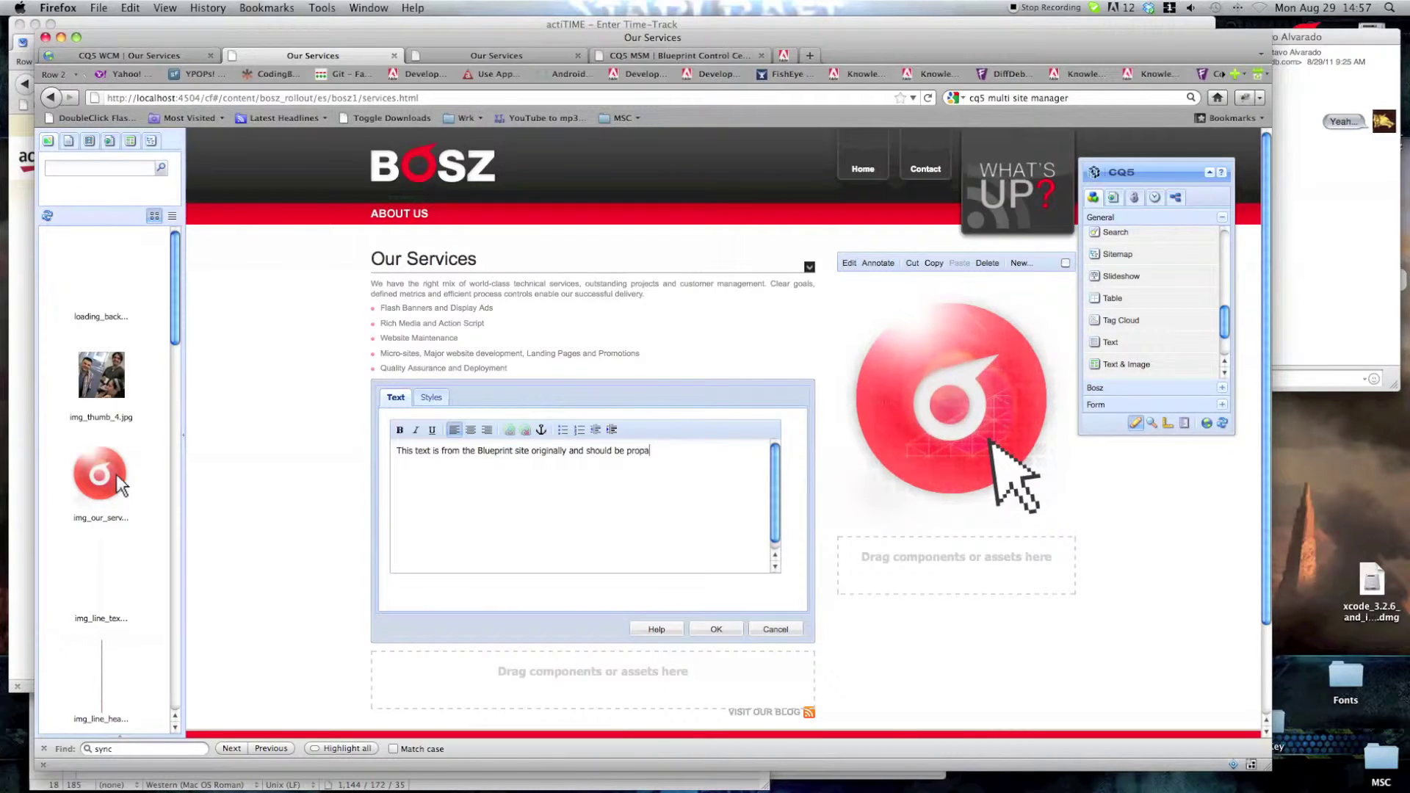
type("gated into the")
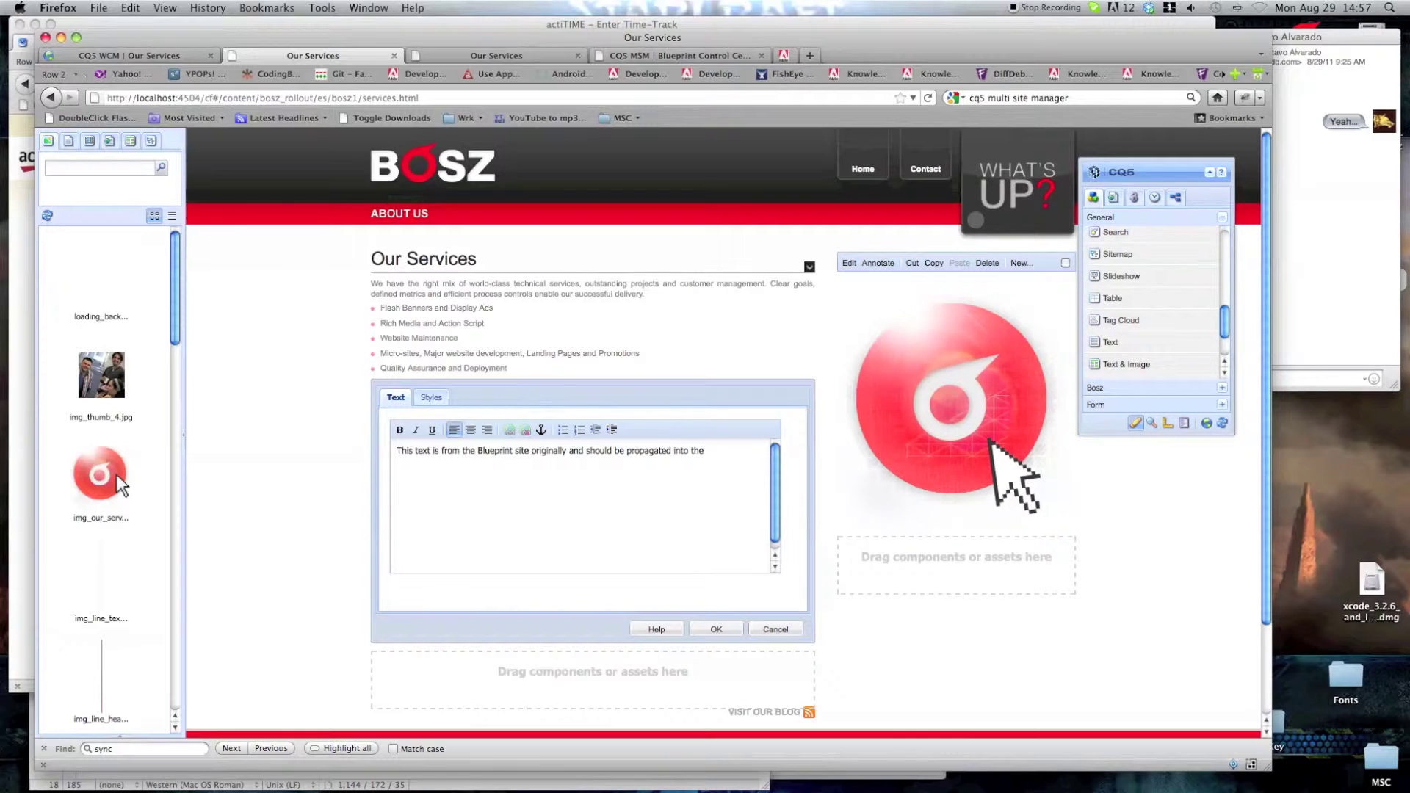
type(" sample mobile site.")
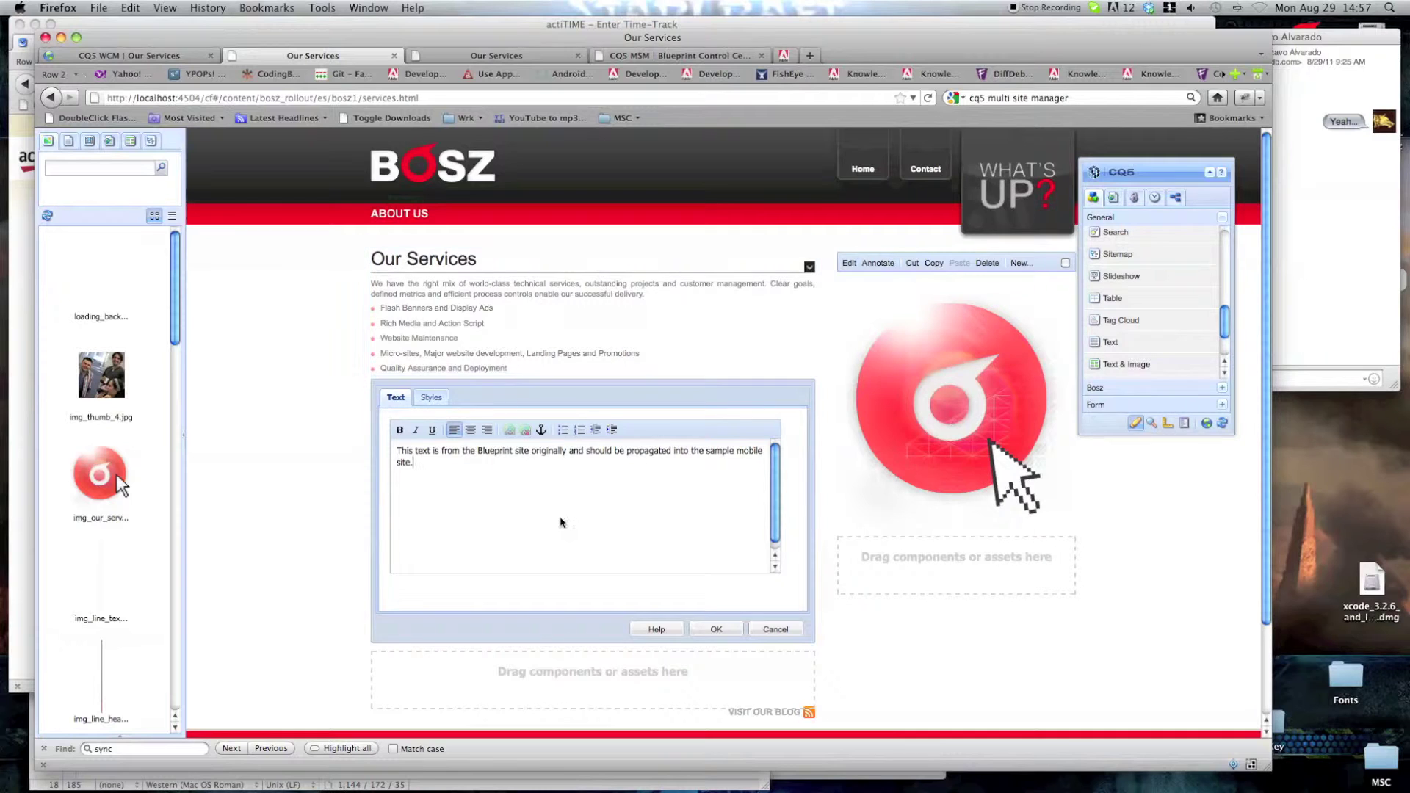
left_click(716, 630)
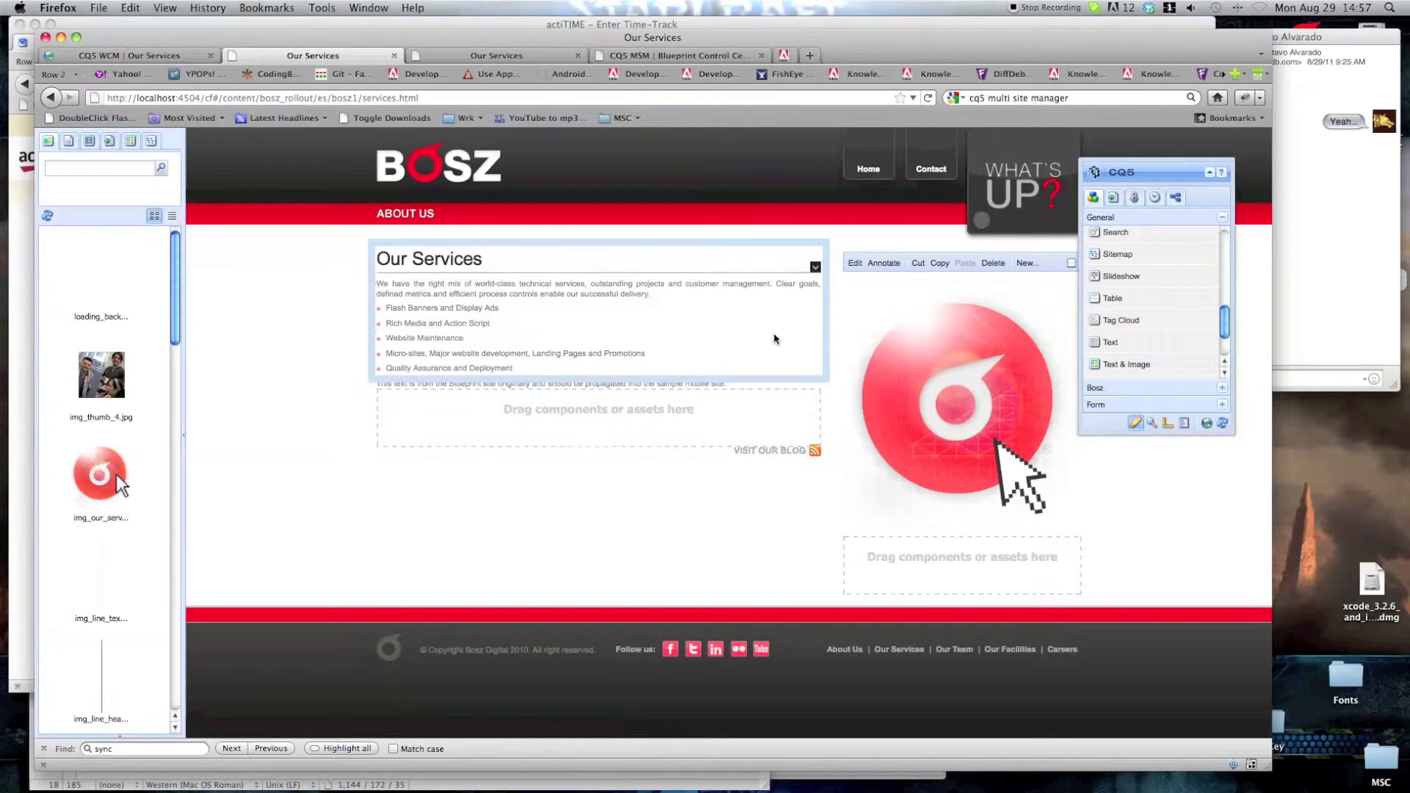
left_click(523, 57)
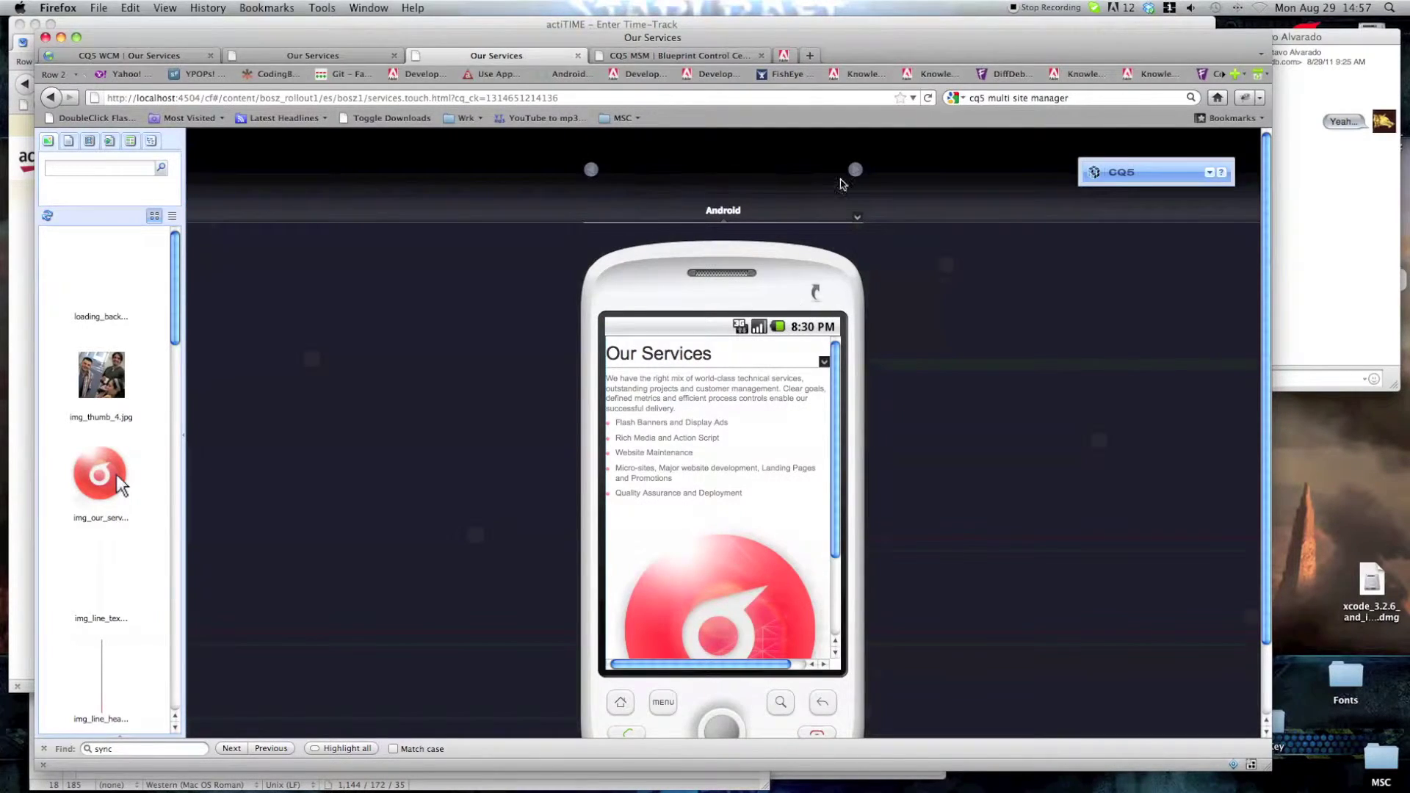
left_click(928, 97)
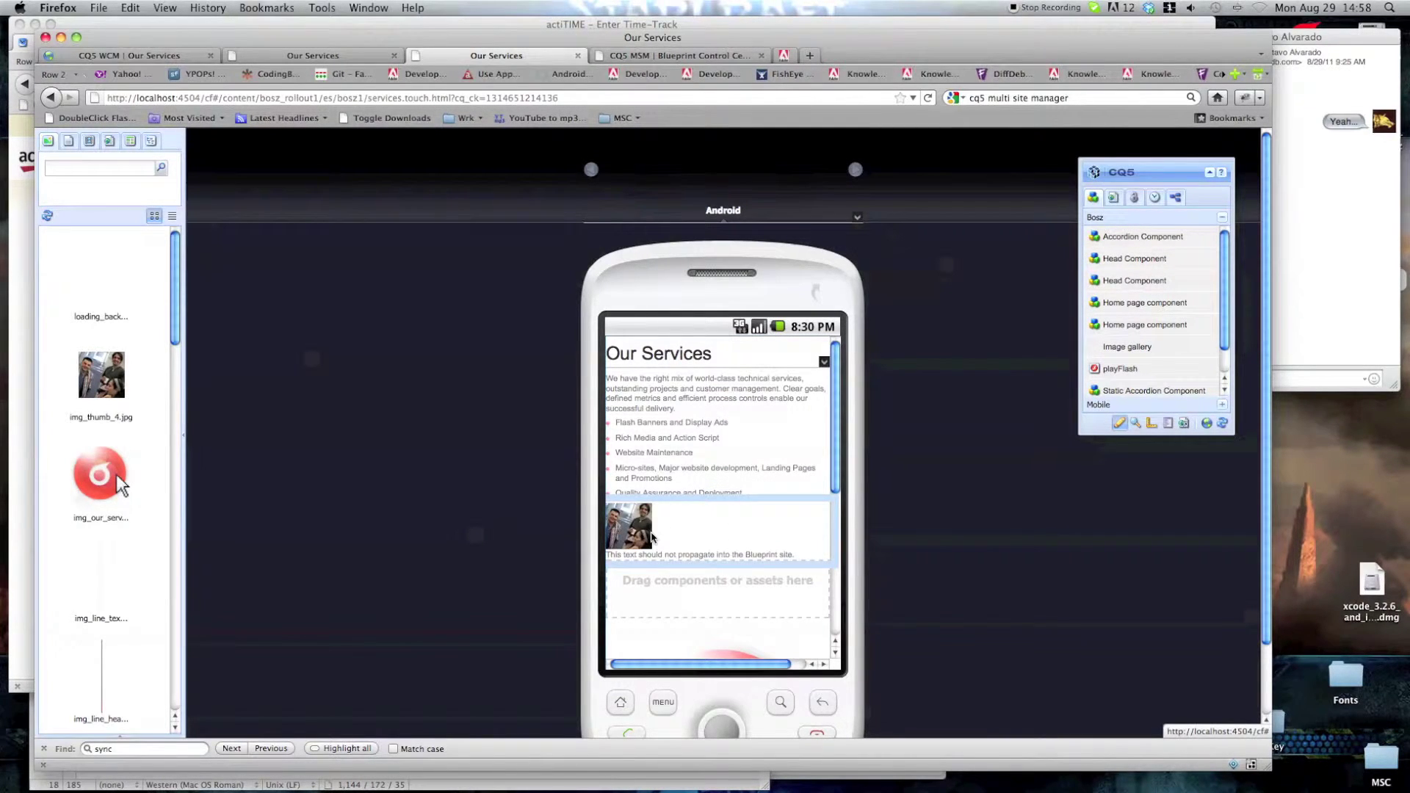
scroll(689, 543, "down", 2)
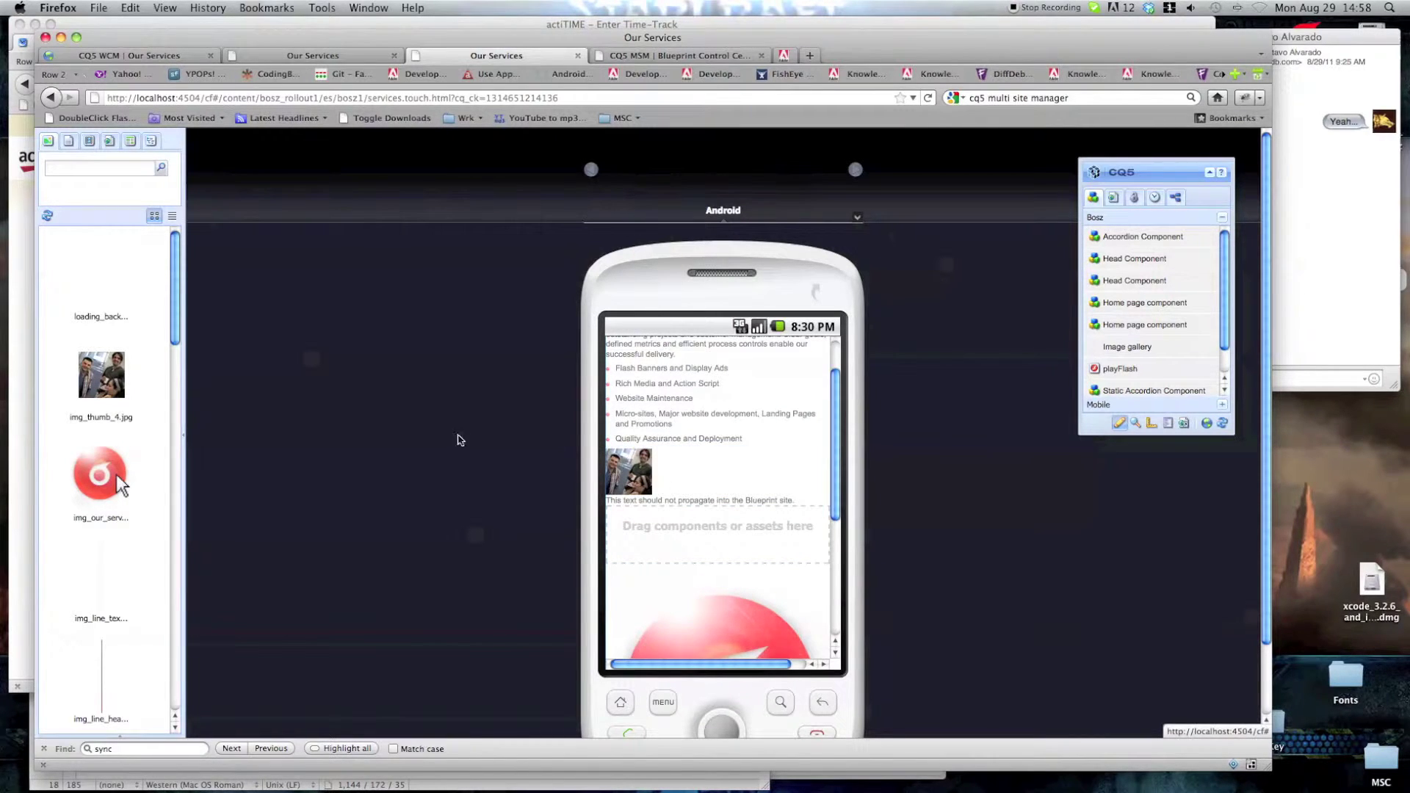
left_click(326, 59)
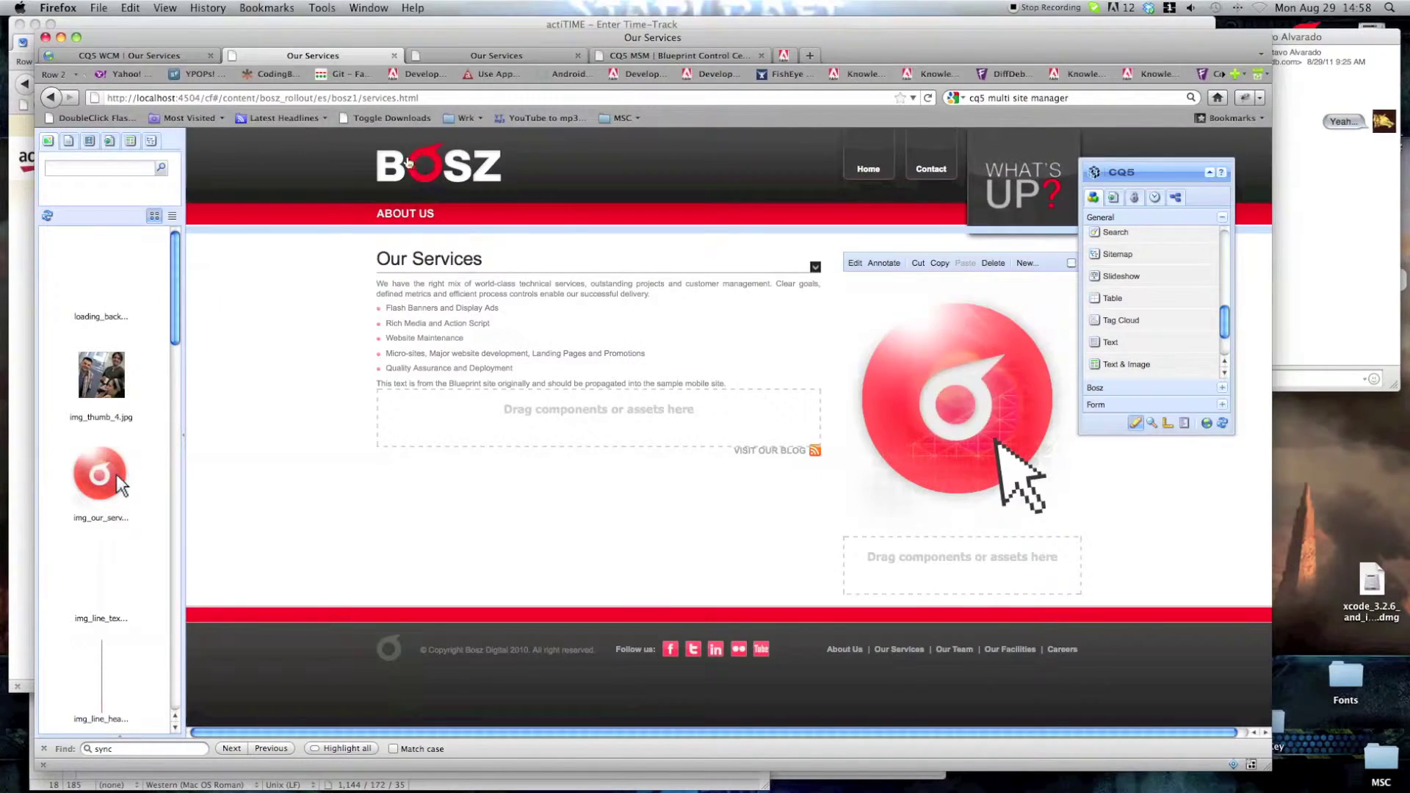
Open the Tools console and expand MSM > Rollout Configurations
left_click(147, 56)
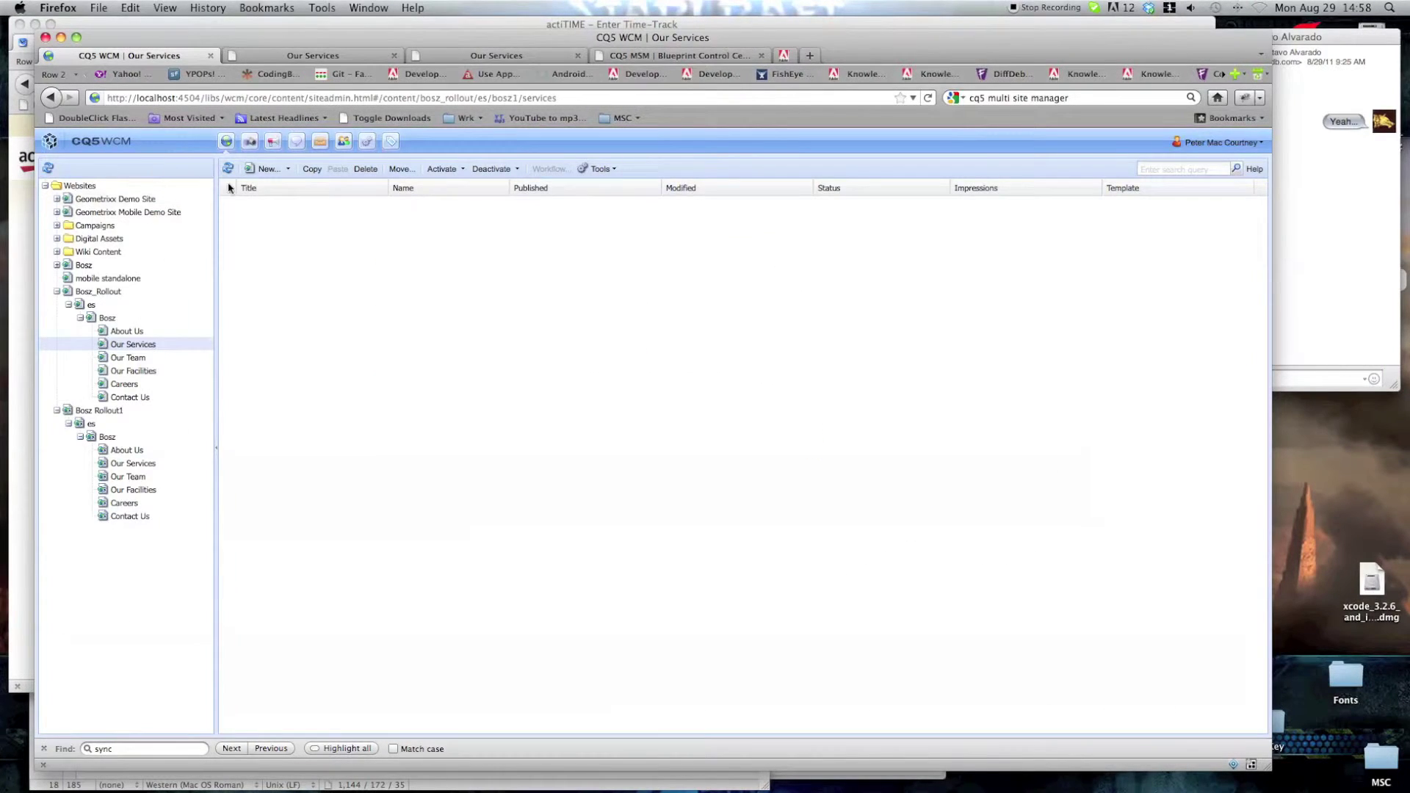
left_click(365, 142)
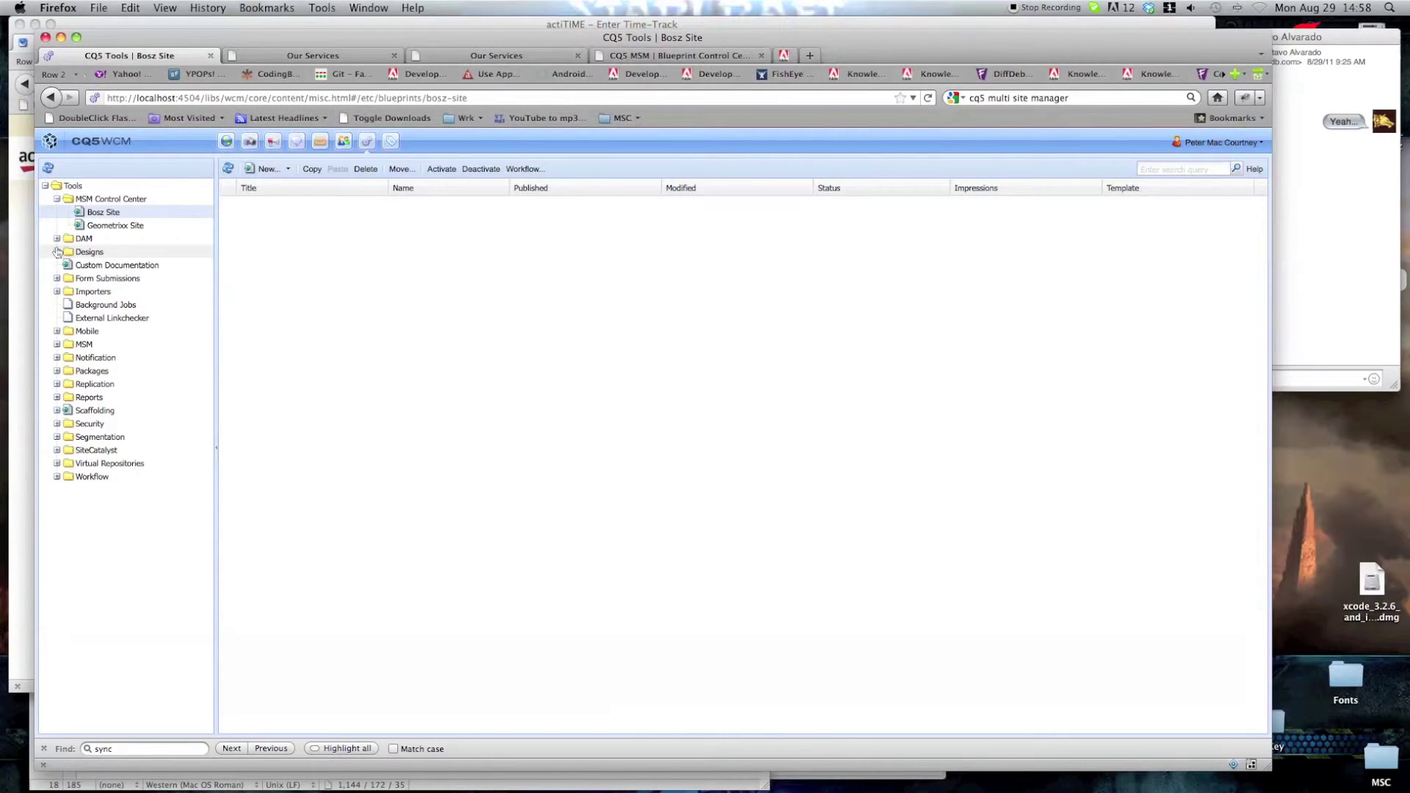
left_click(56, 344)
left_click(68, 357)
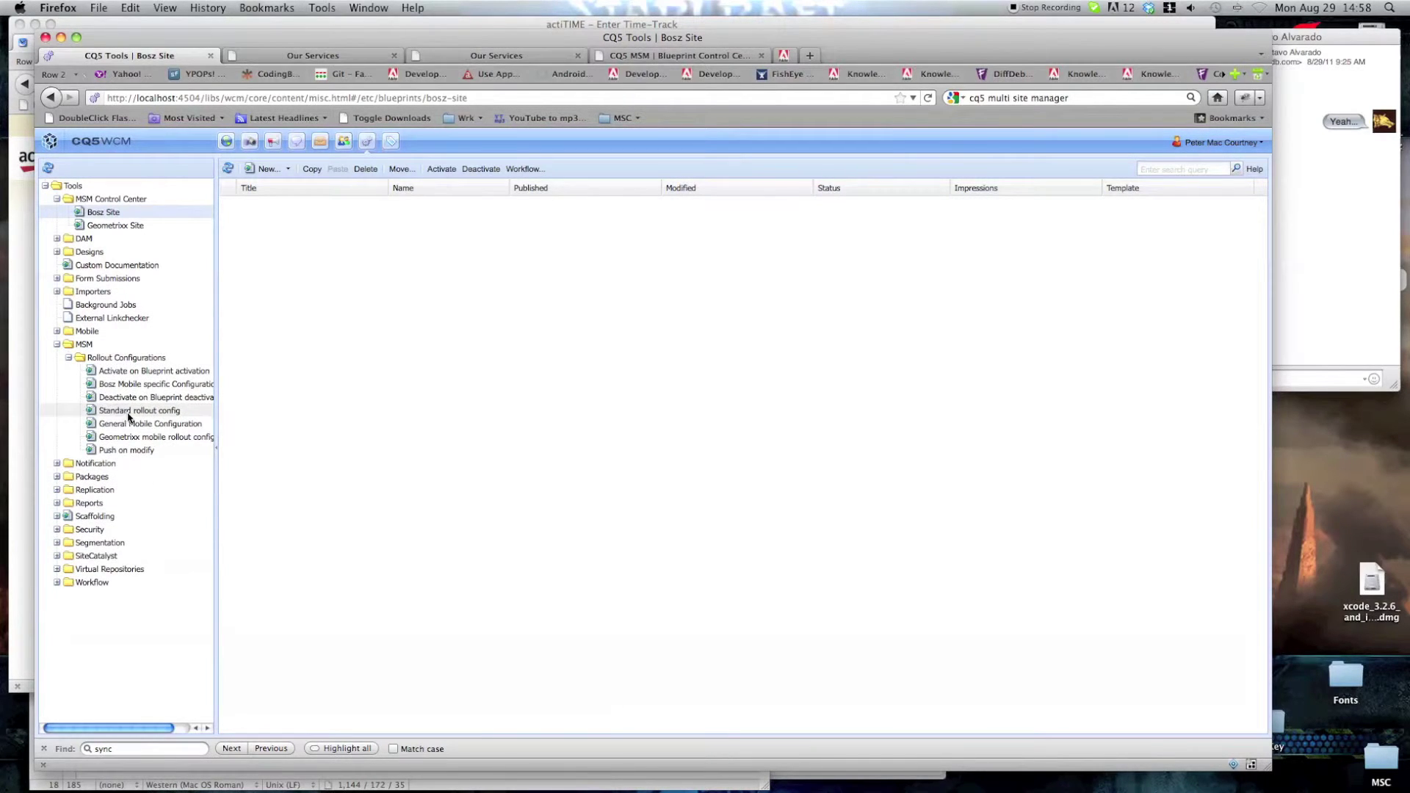
Inspect the Bosz Mobile specific Configuration's On Rollout trigger, close it, and select Bosz Site
left_click(130, 412)
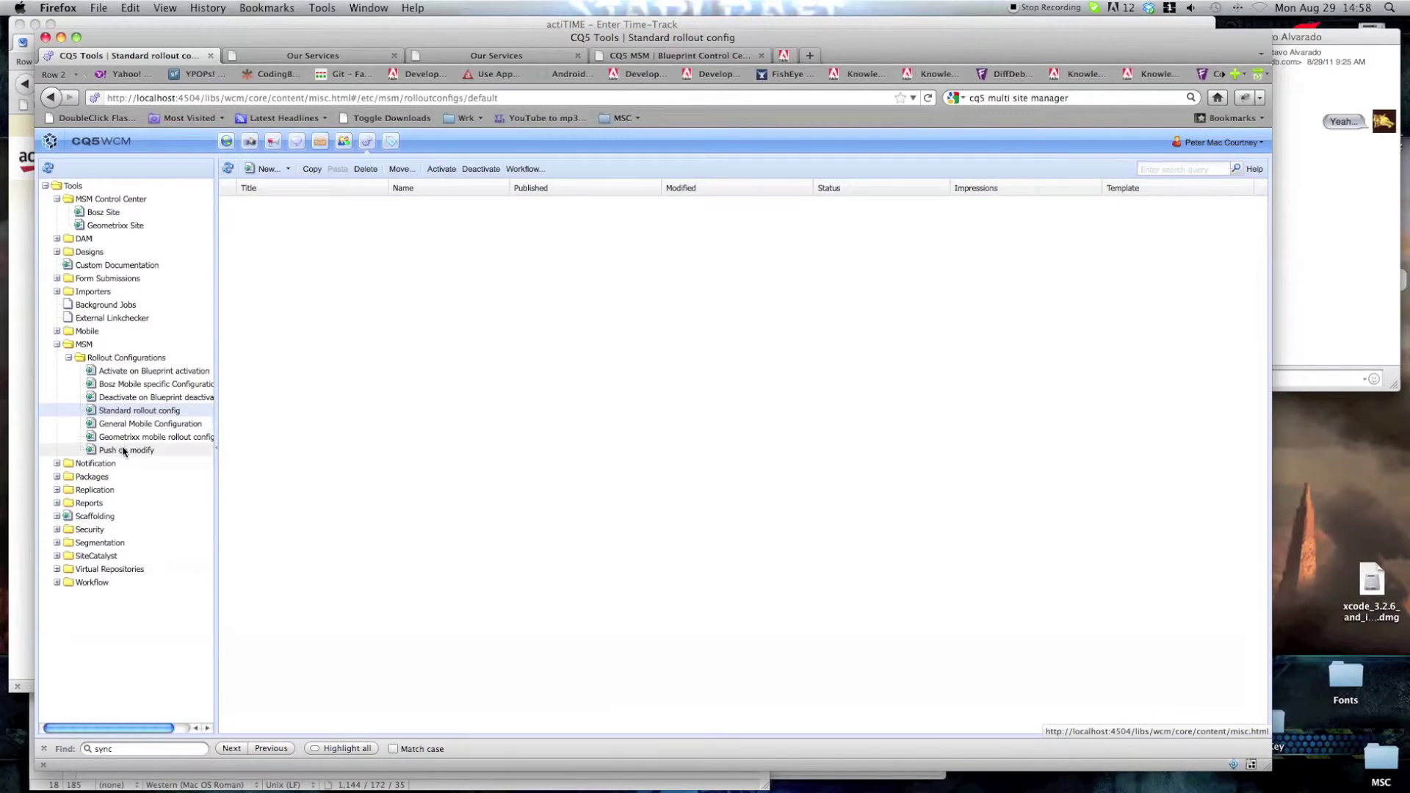
left_click(130, 438)
left_click(126, 386)
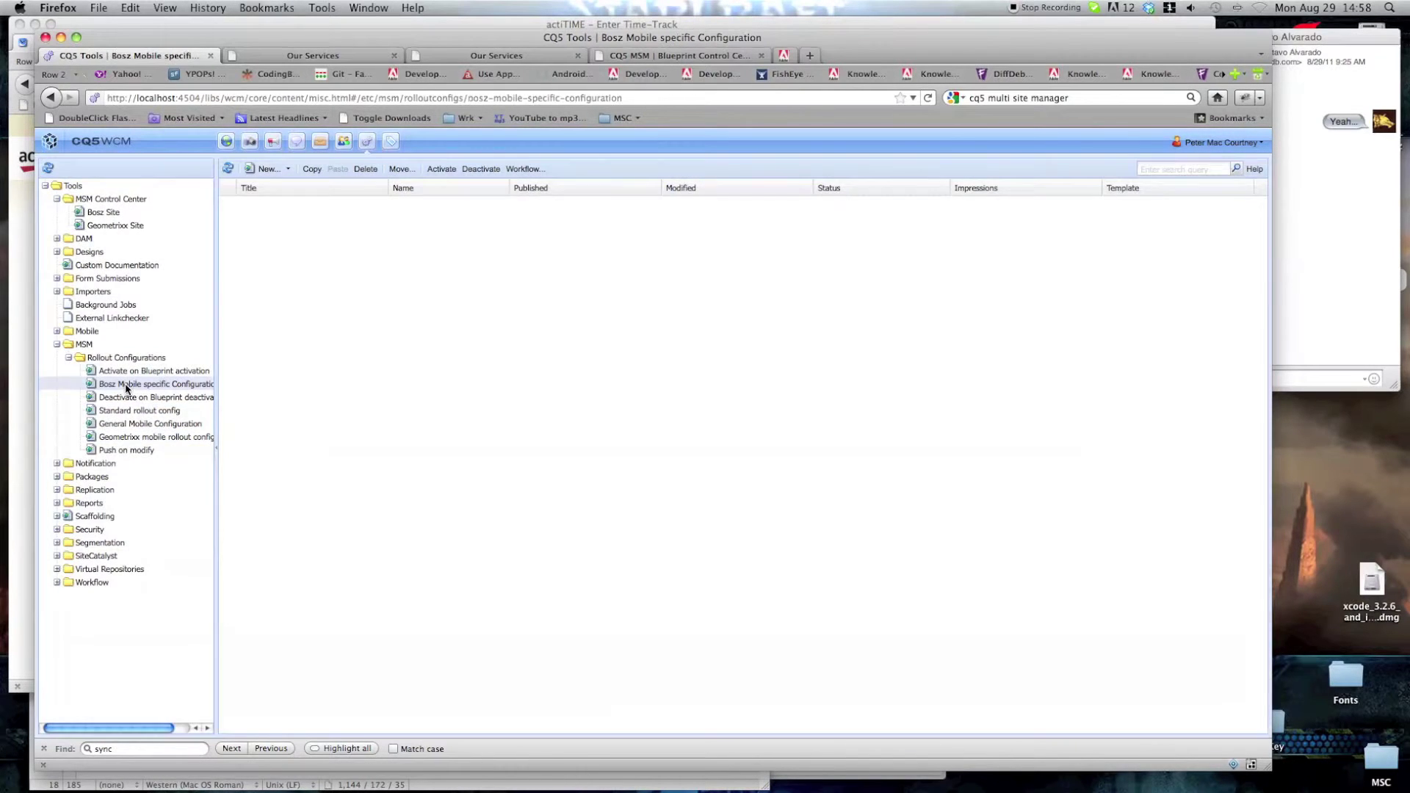
double_click(132, 385)
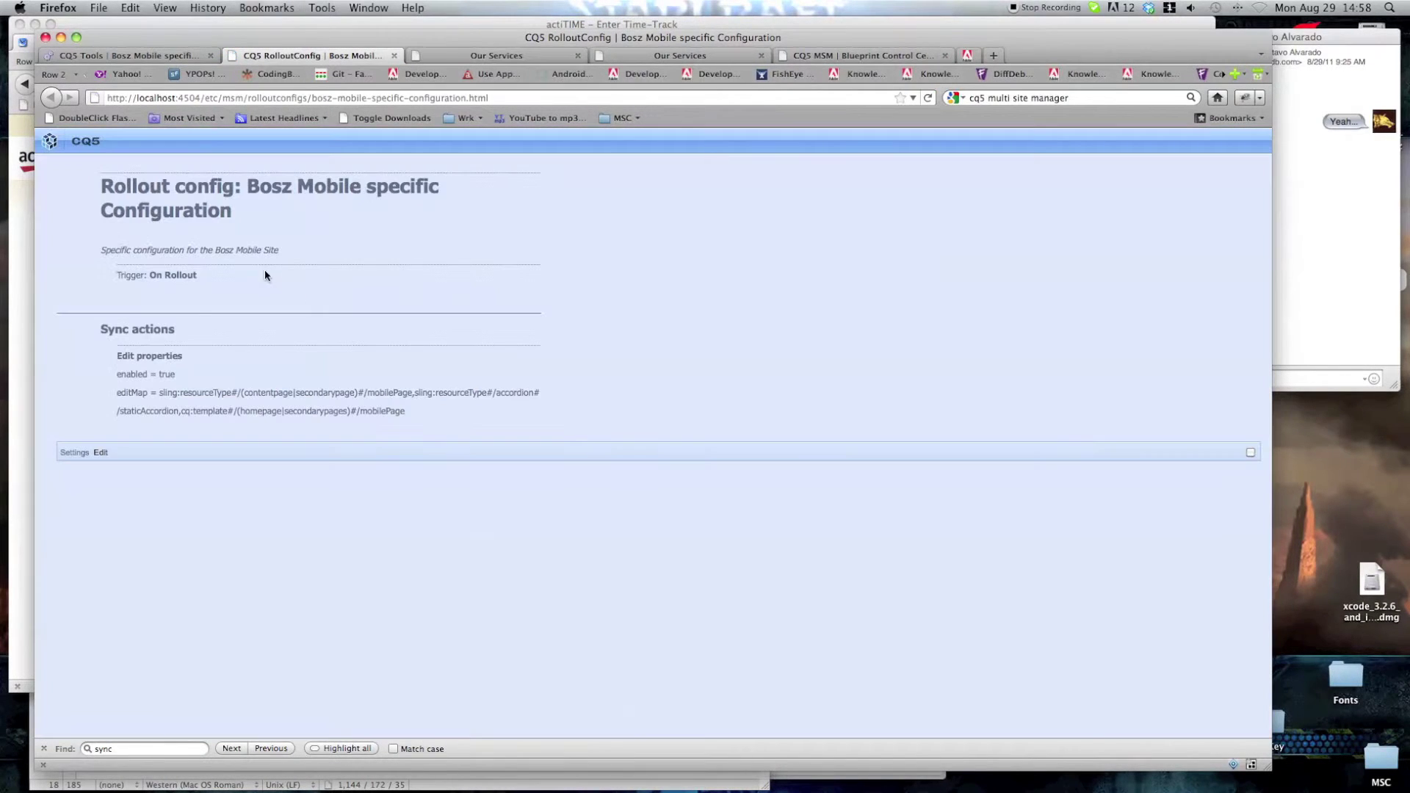
left_click_drag(200, 273, 146, 275)
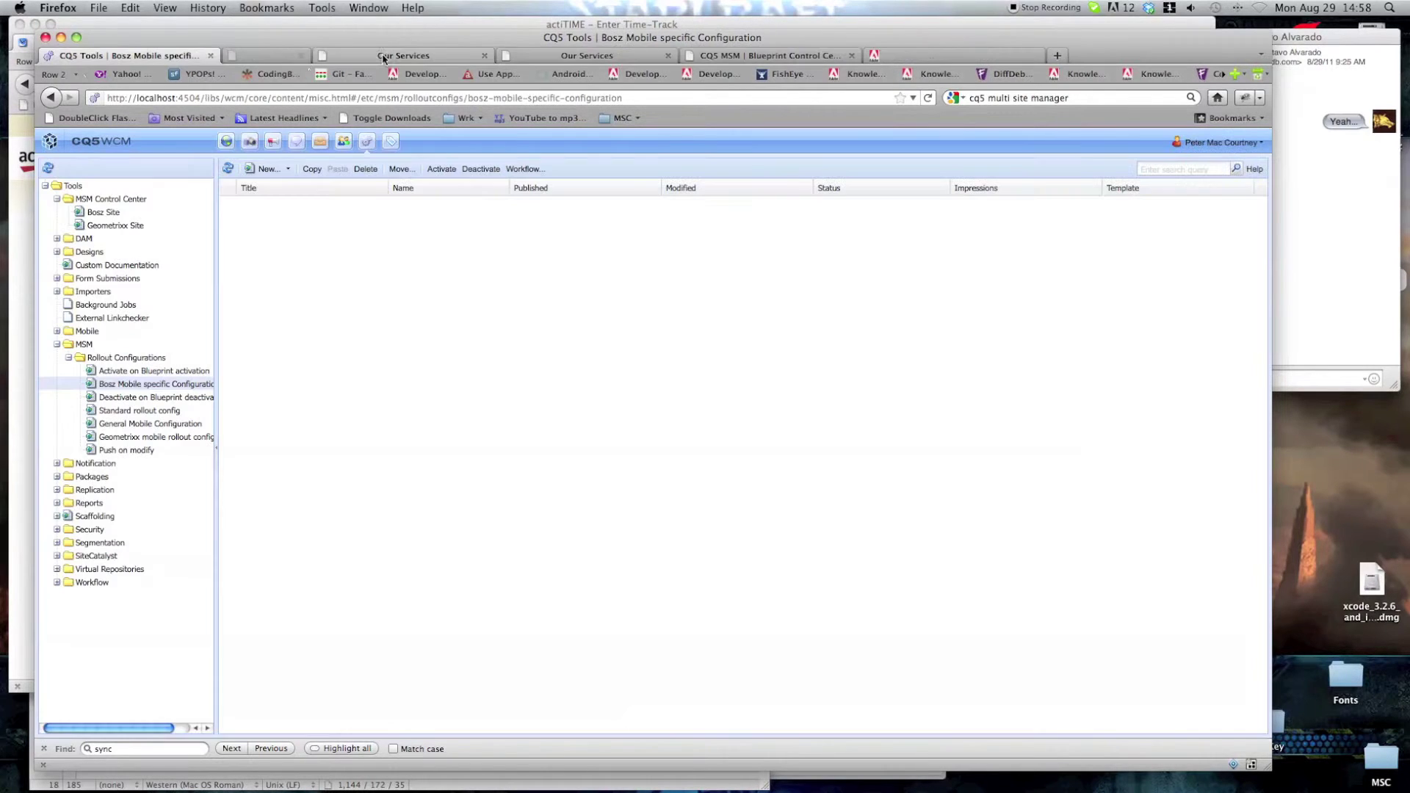
left_click(395, 55)
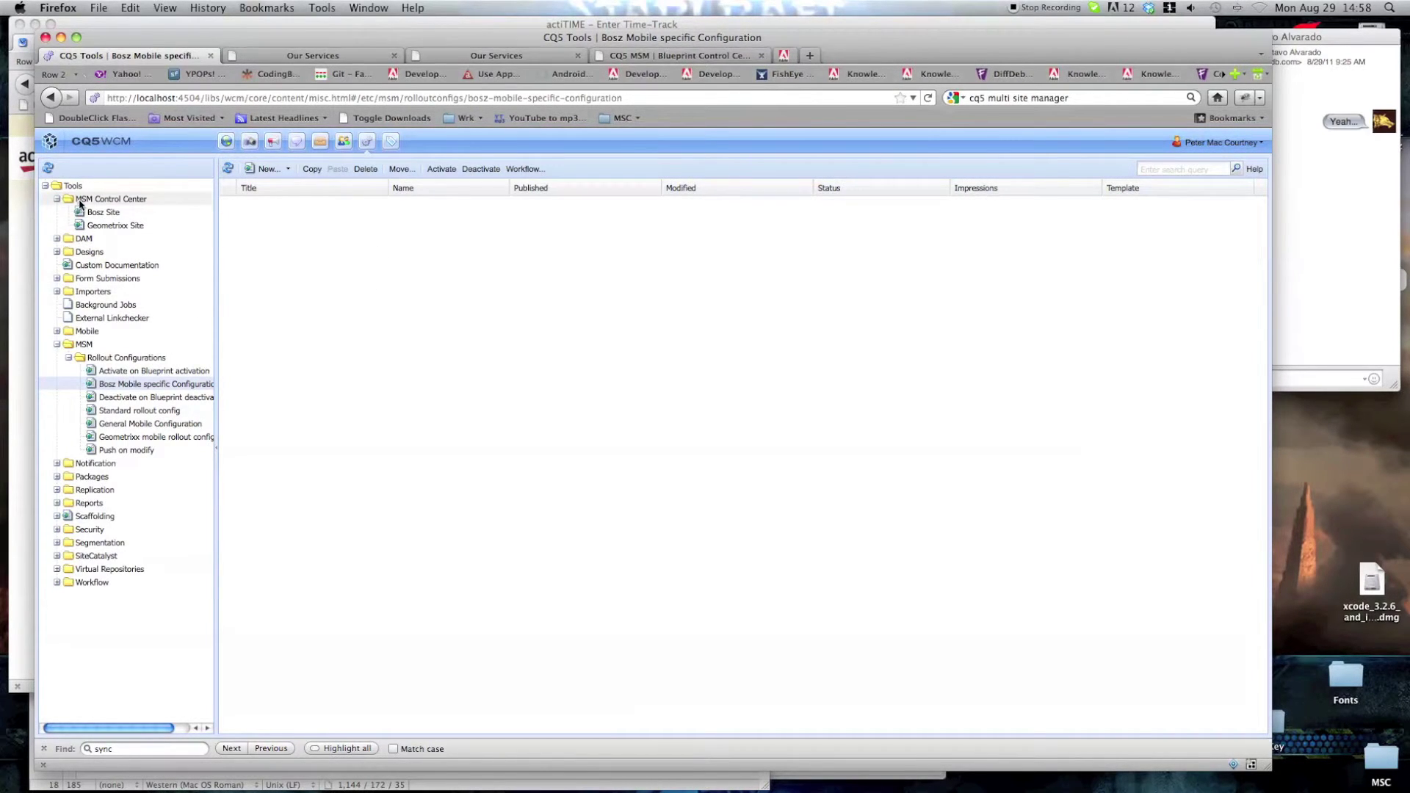
left_click(102, 212)
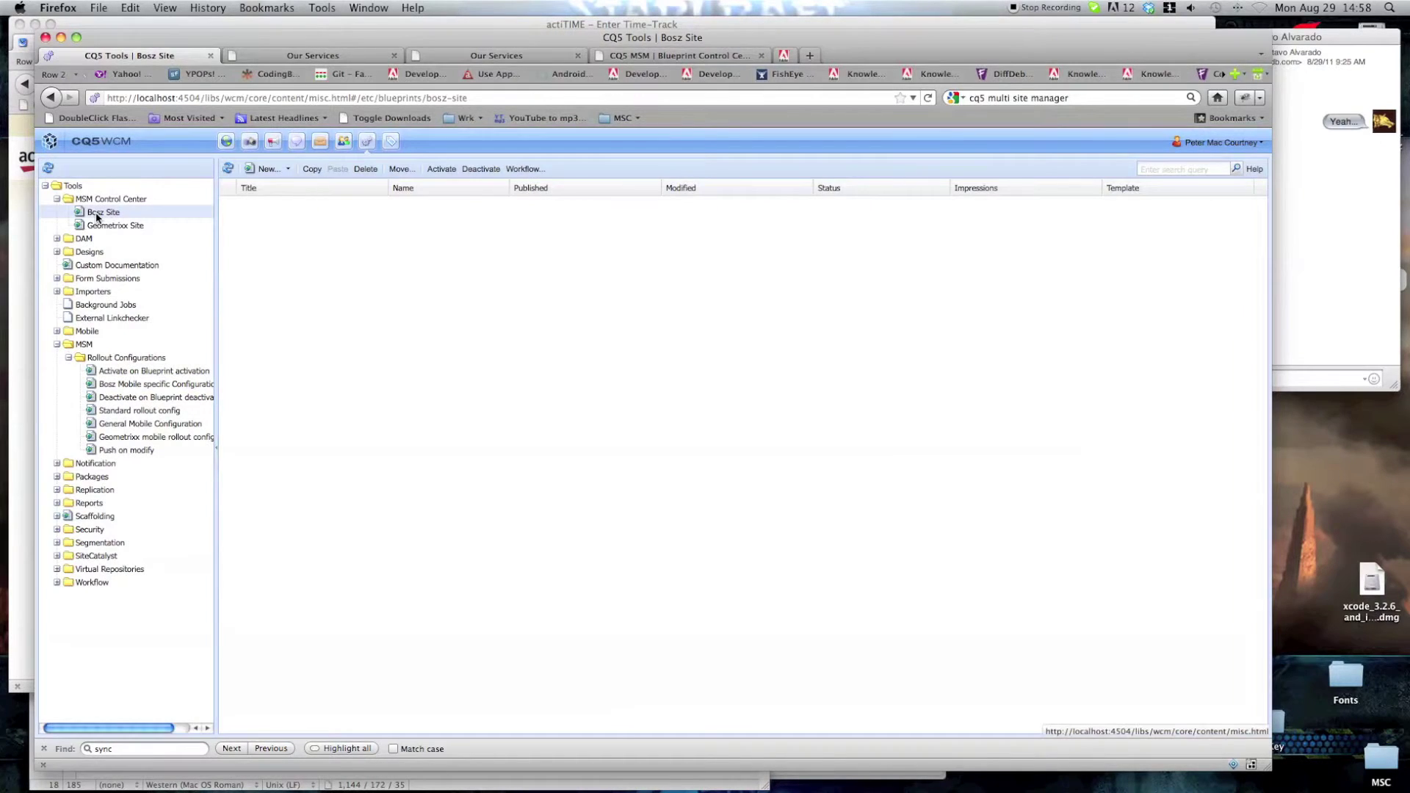
Show Bosz Site in the Blueprint Control Center and expand Bosz_Rollout > es > Bosz
double_click(101, 212)
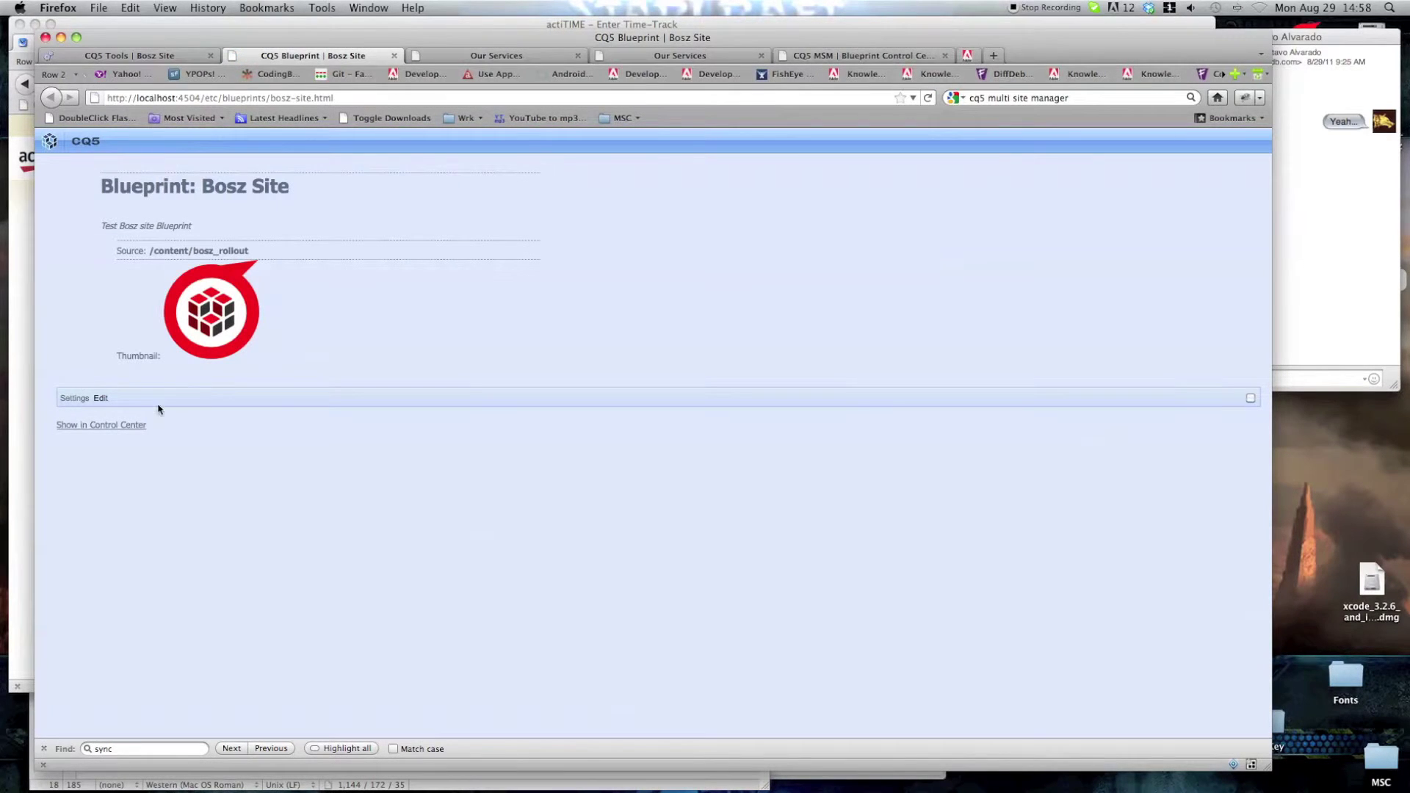
left_click(127, 425)
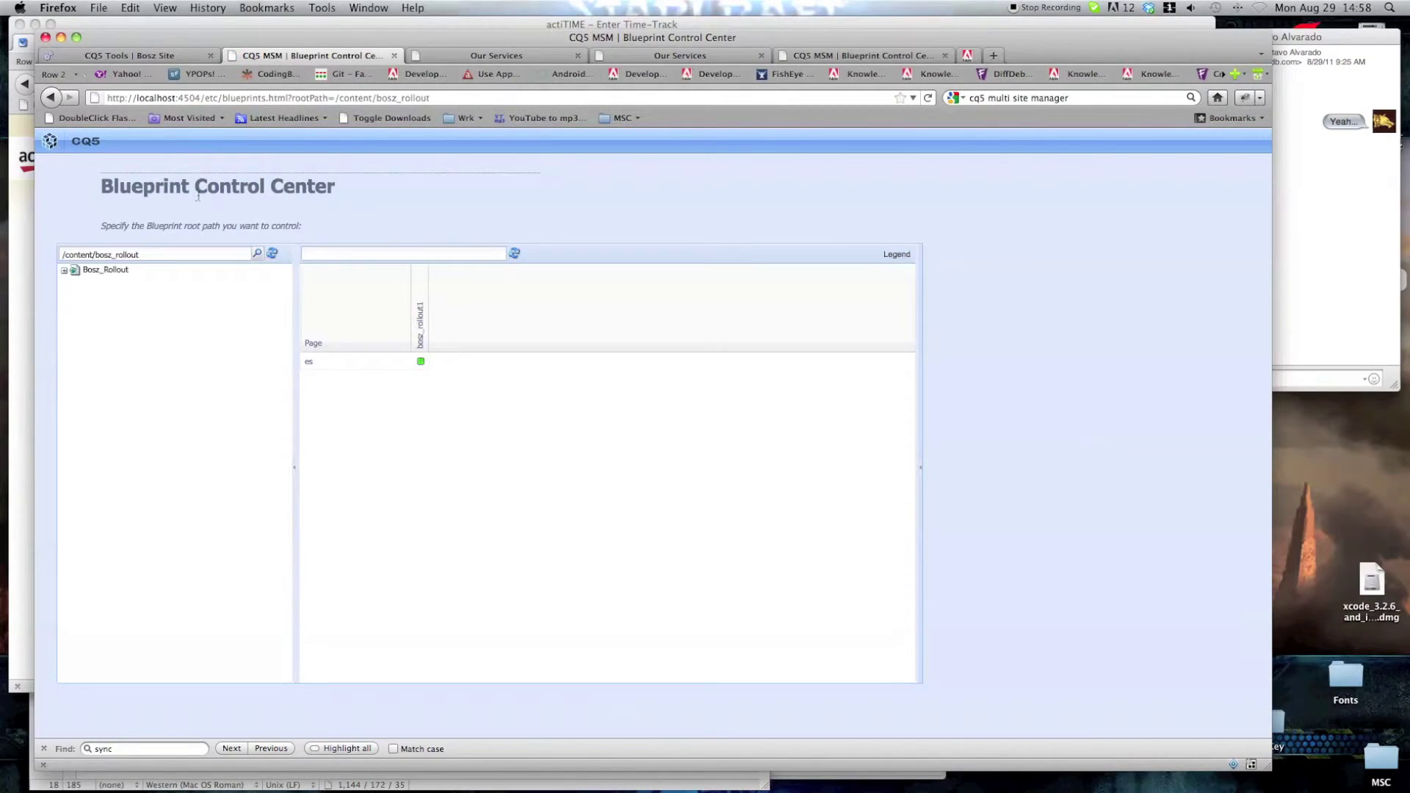
left_click(64, 269)
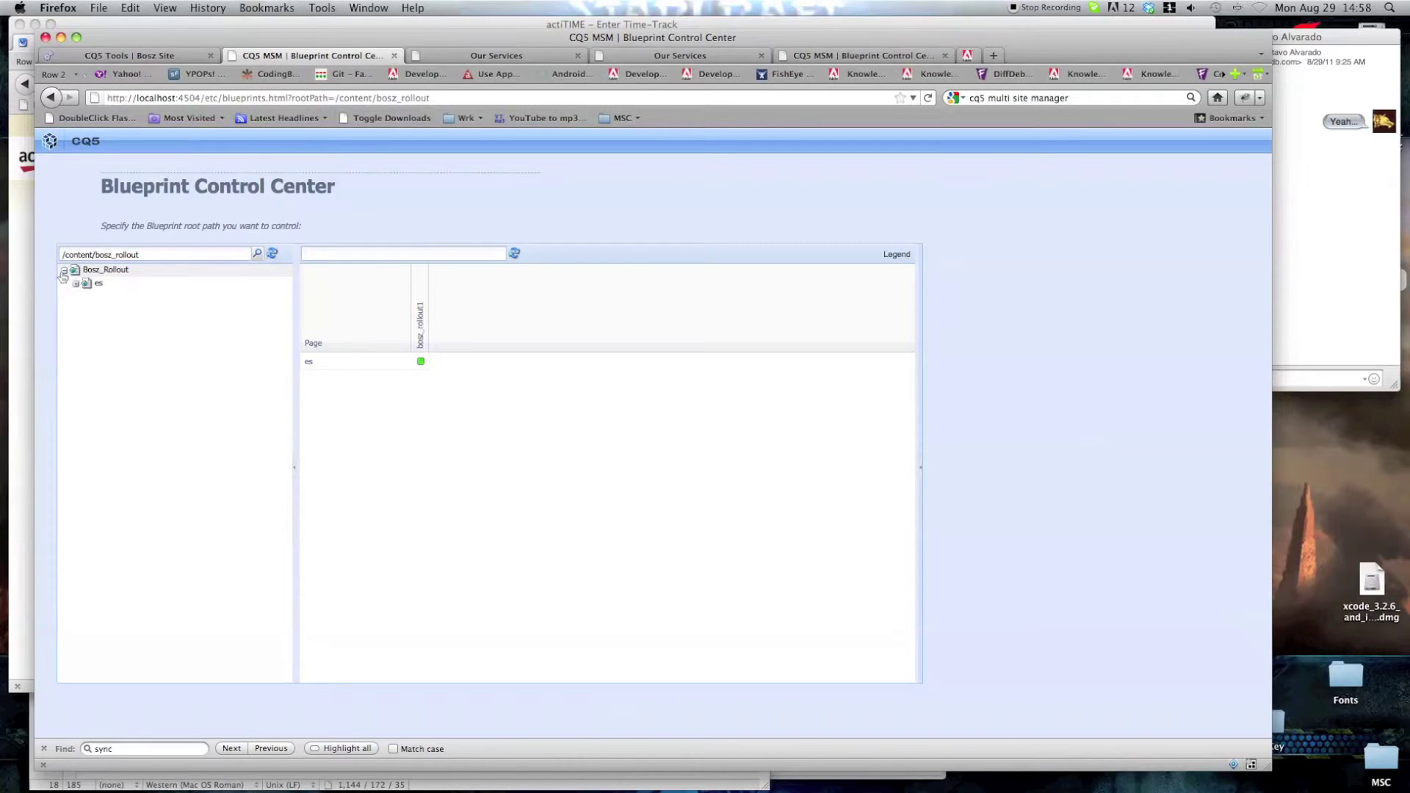
left_click(74, 284)
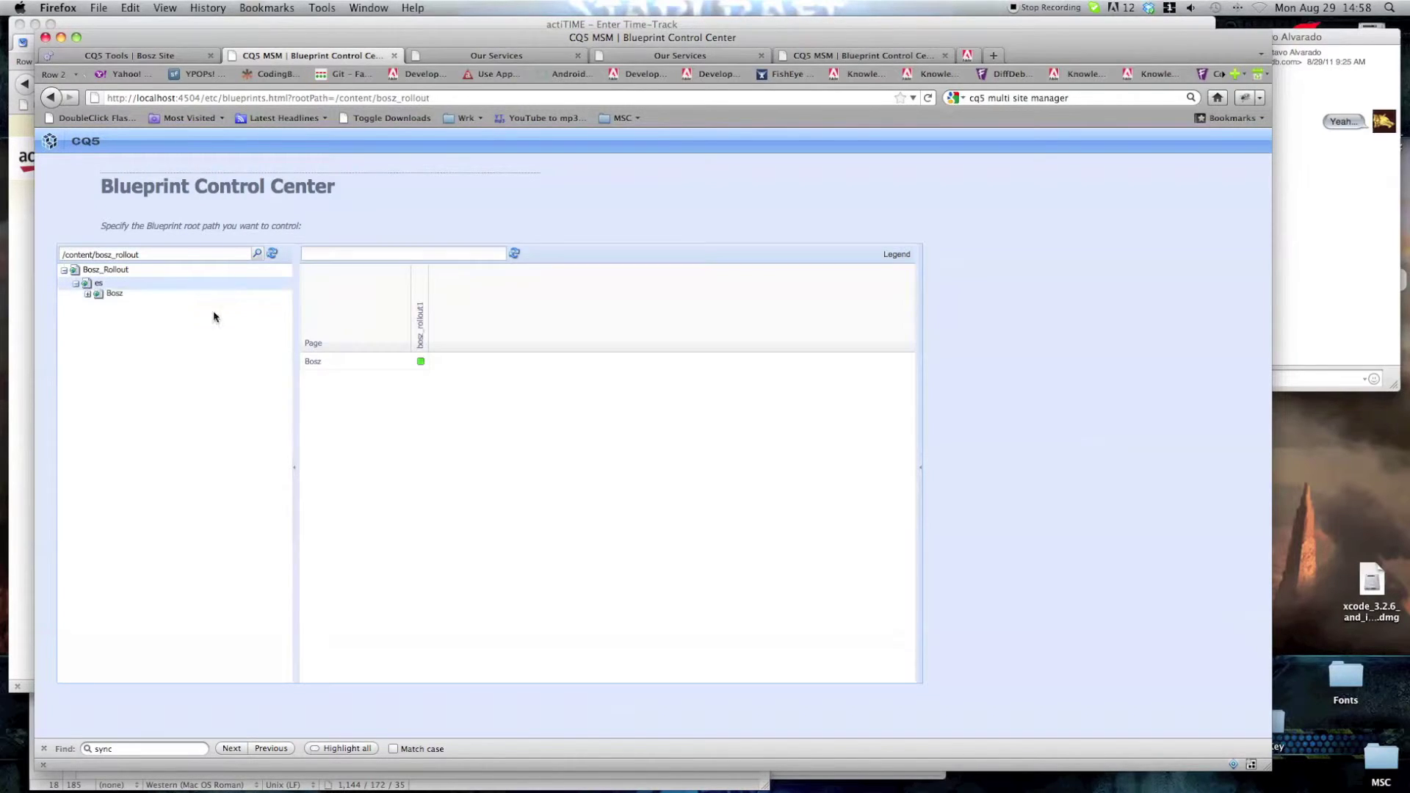
left_click(89, 298)
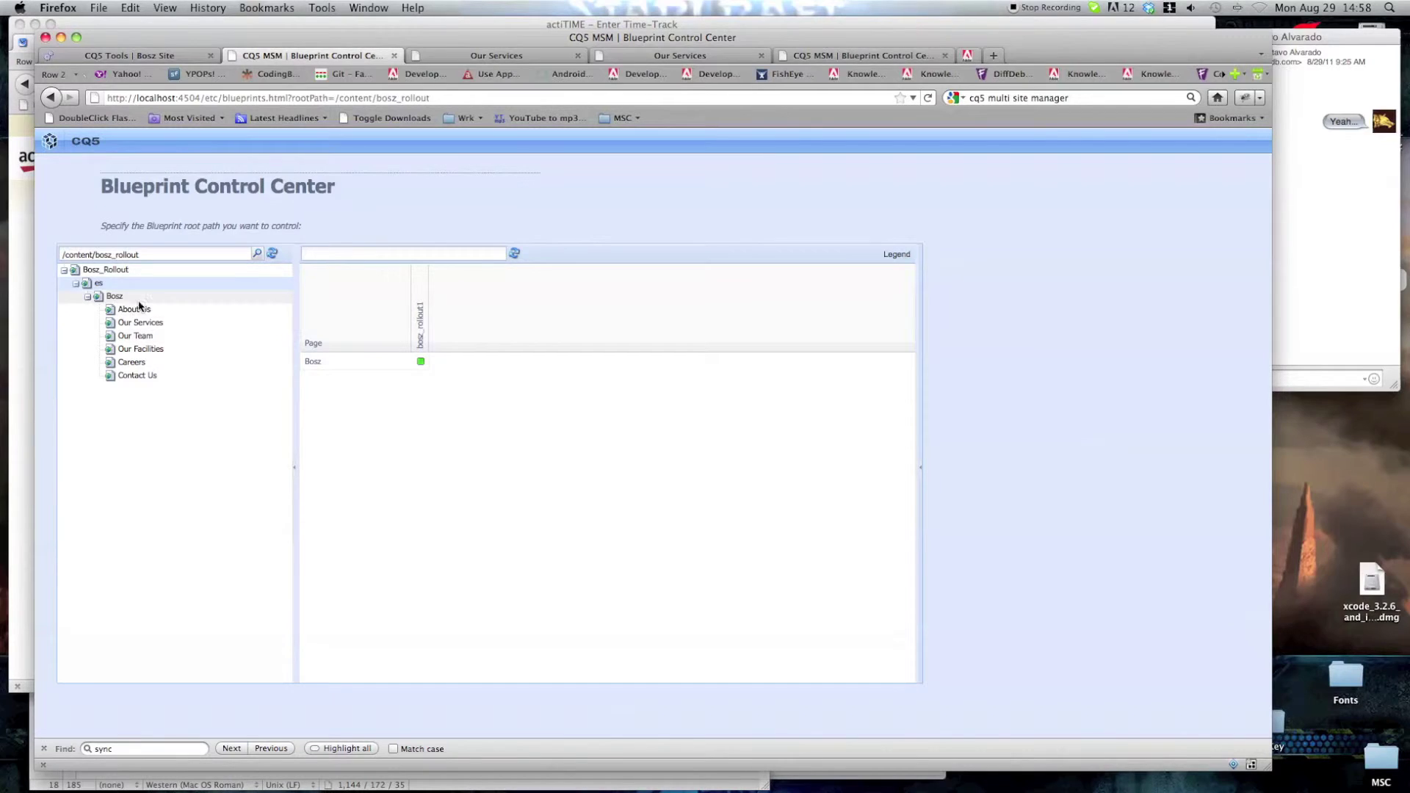
left_click(127, 301)
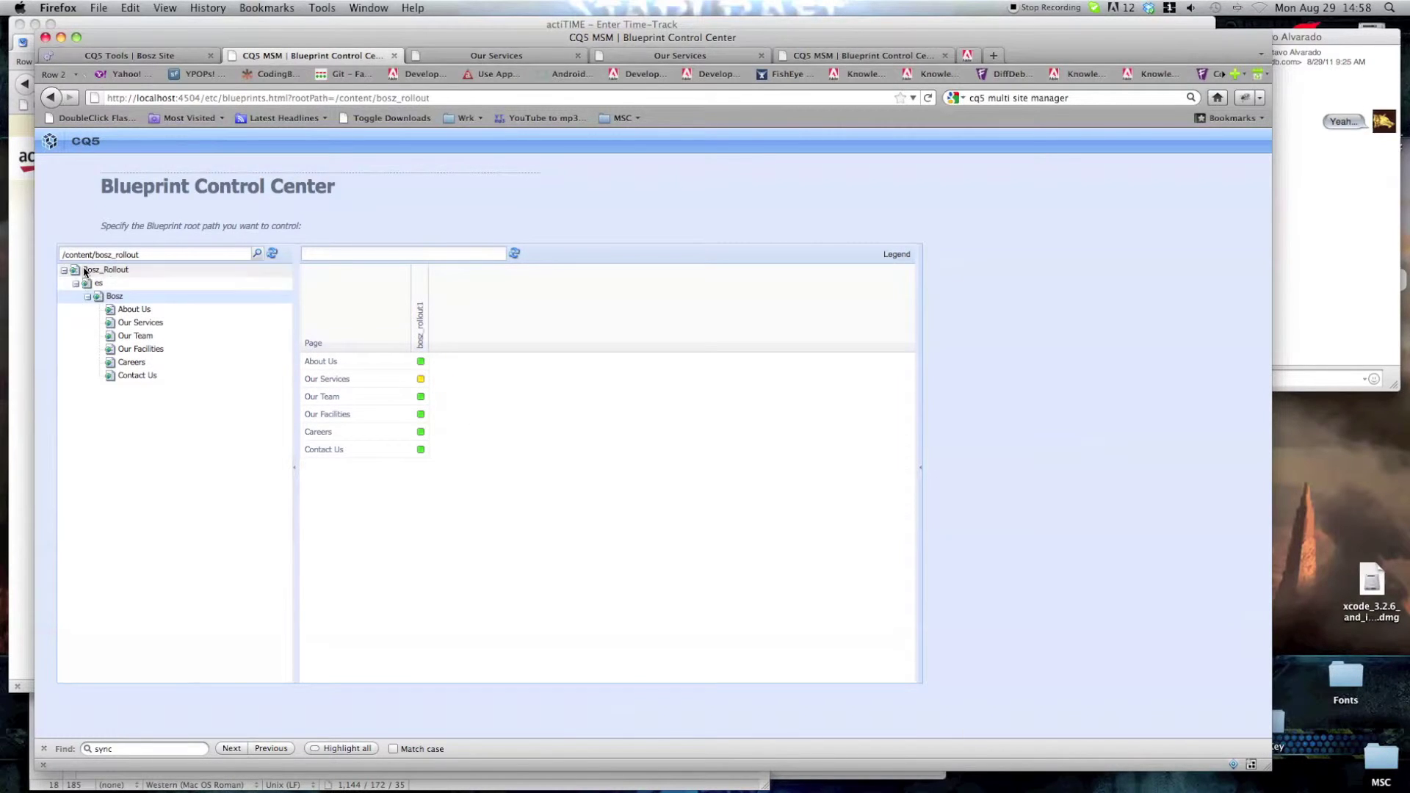
Display the status legend, noting Our Services is modified since last rollout
left_click(897, 254)
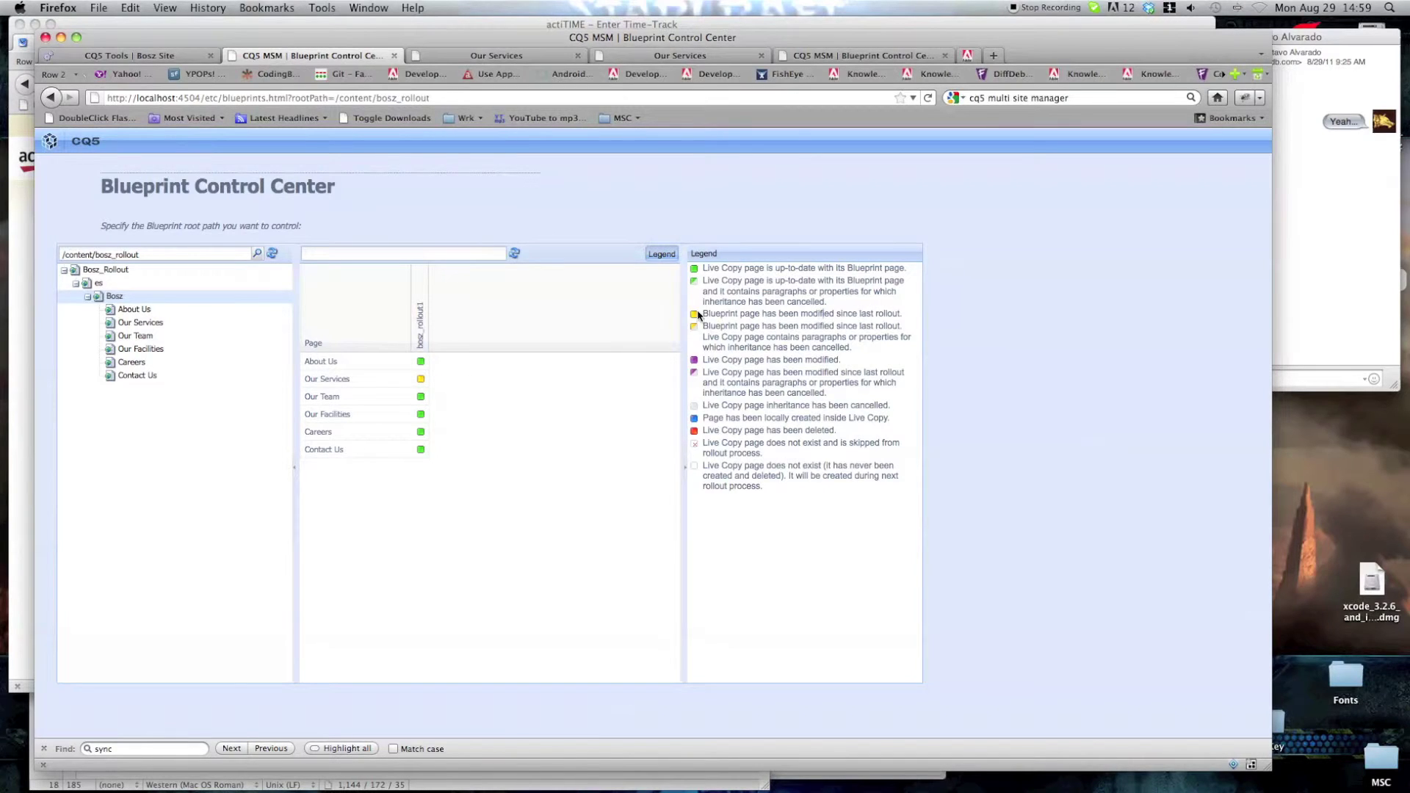
left_click_drag(702, 314, 913, 318)
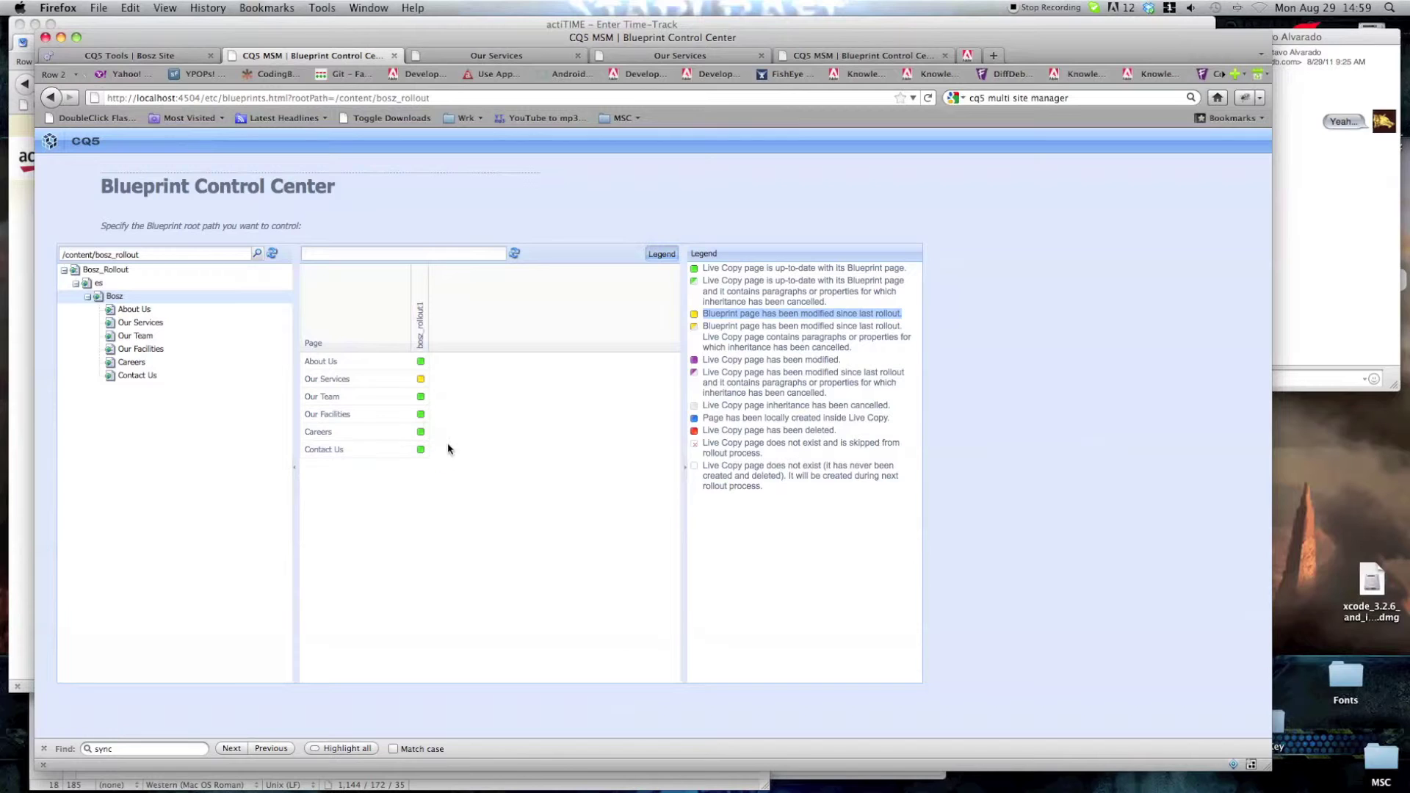
right_click(373, 382)
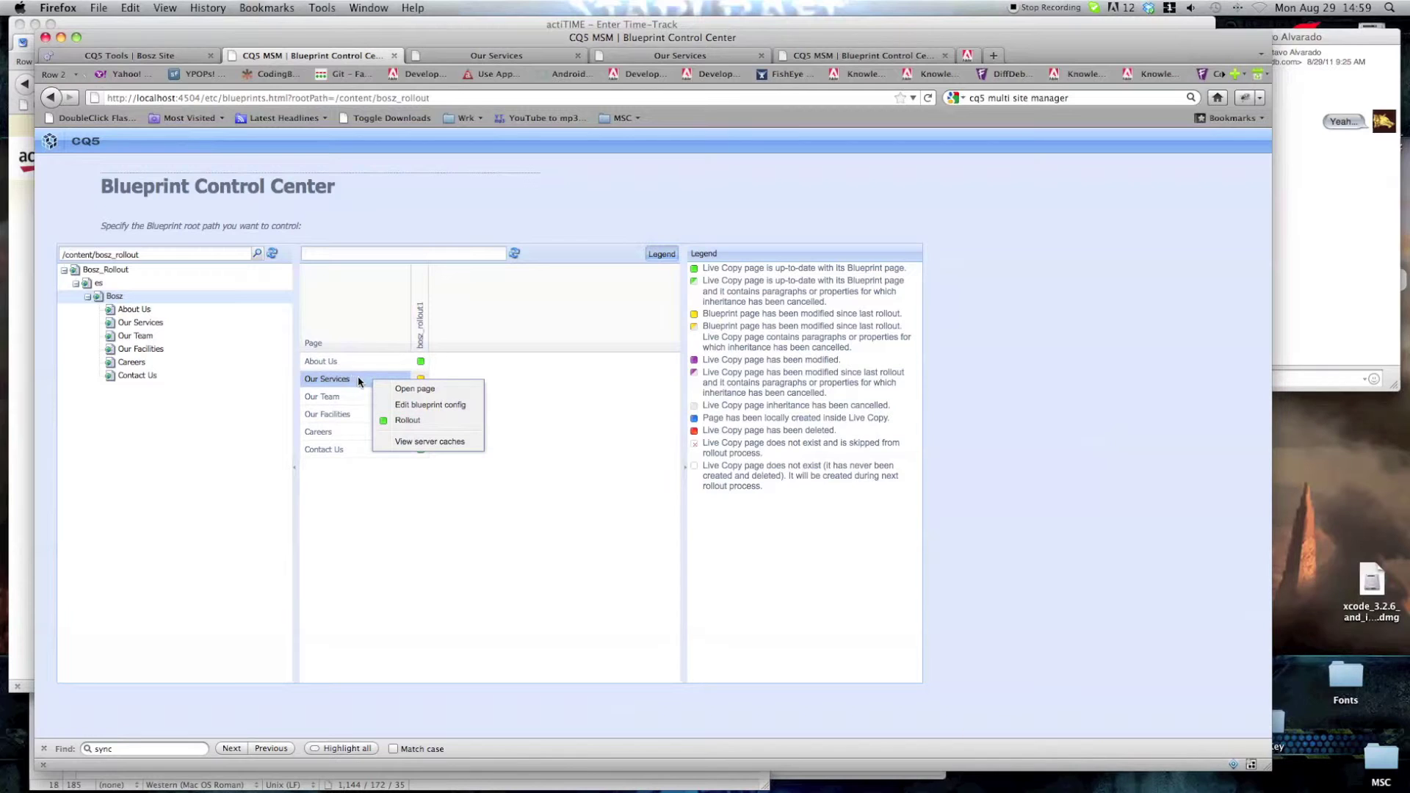
Roll out the Our Services page to the bosz_rollout1 live copy
left_click(407, 422)
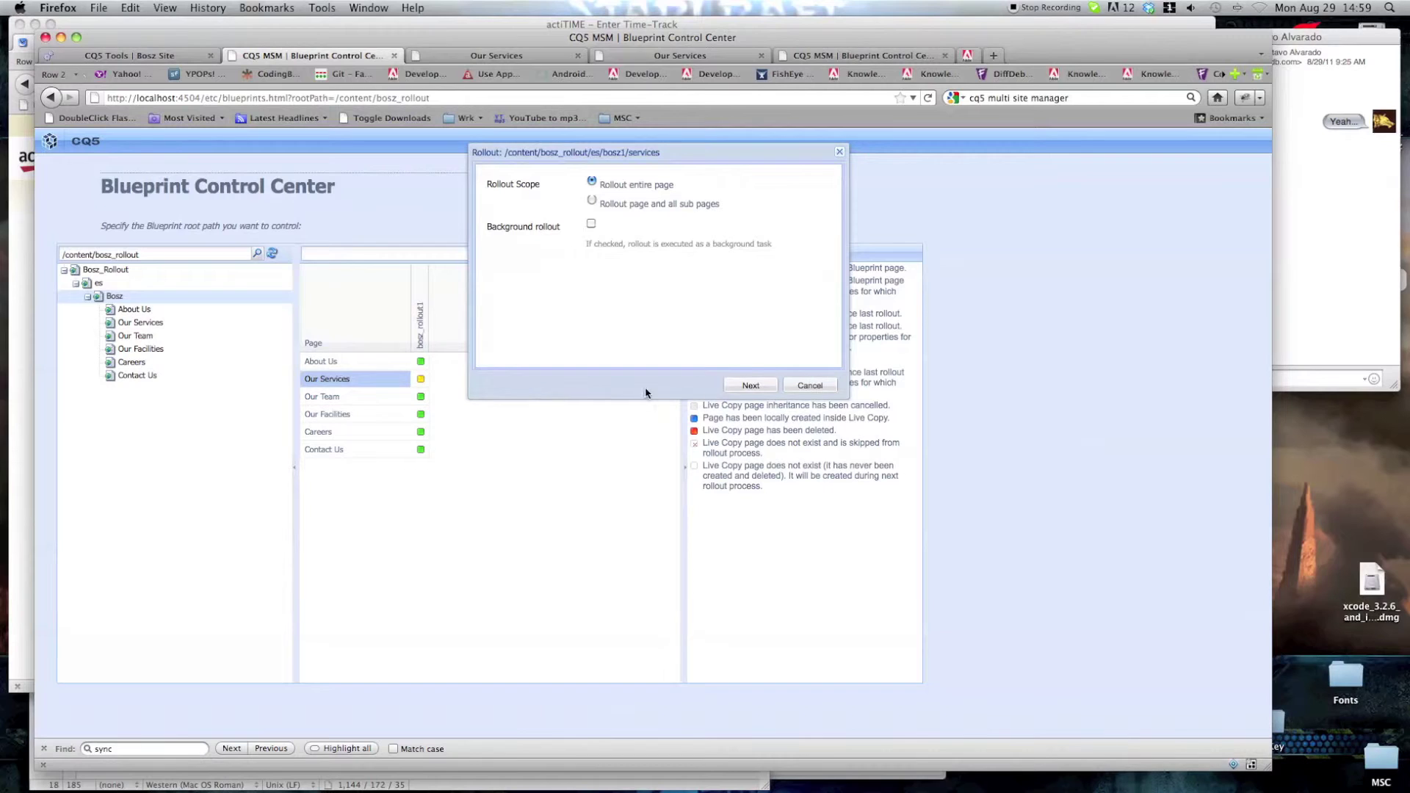
left_click(752, 385)
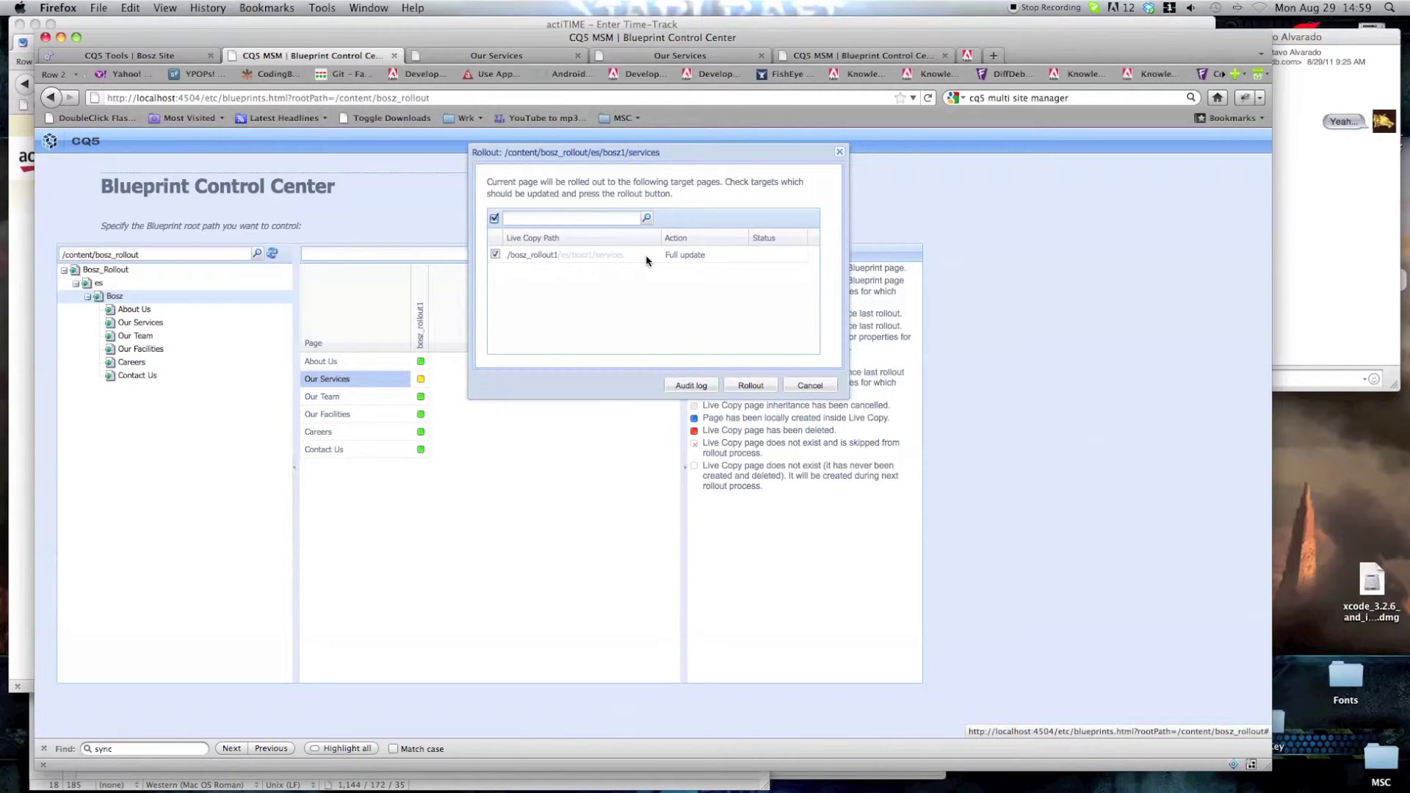
left_click(762, 385)
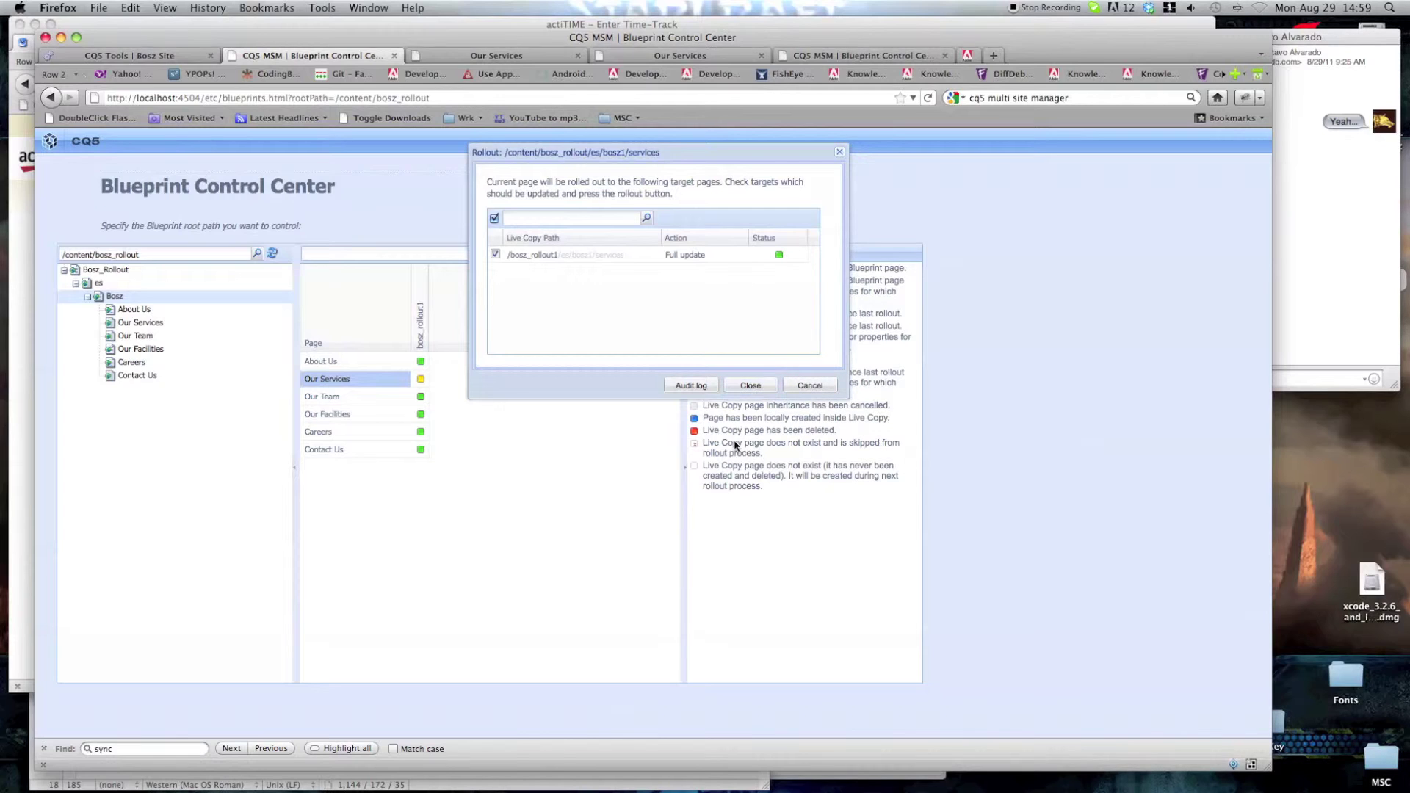
left_click(768, 386)
Refresh the Bosz page statuses and switch to the mobile Our Services page editor
left_click(272, 253)
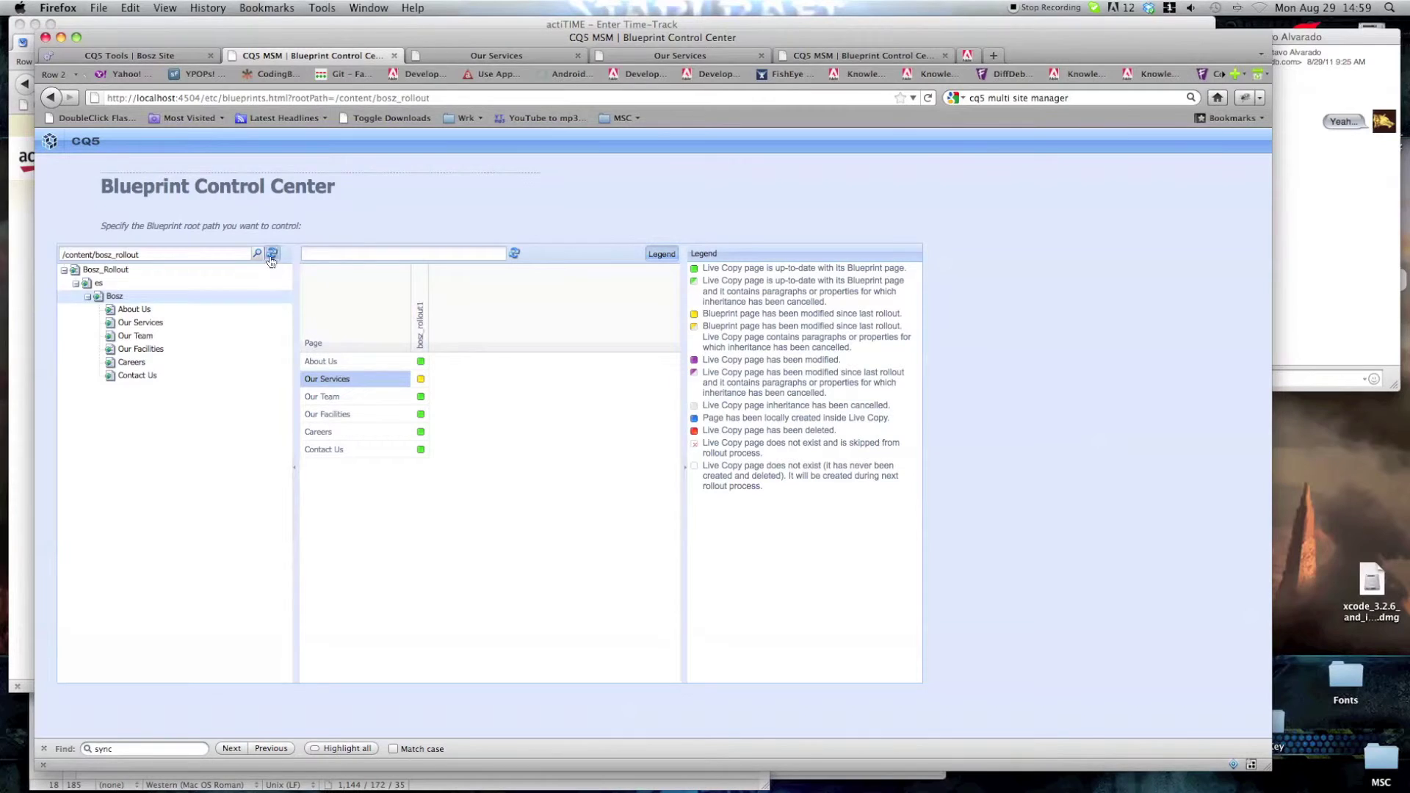
left_click(98, 297)
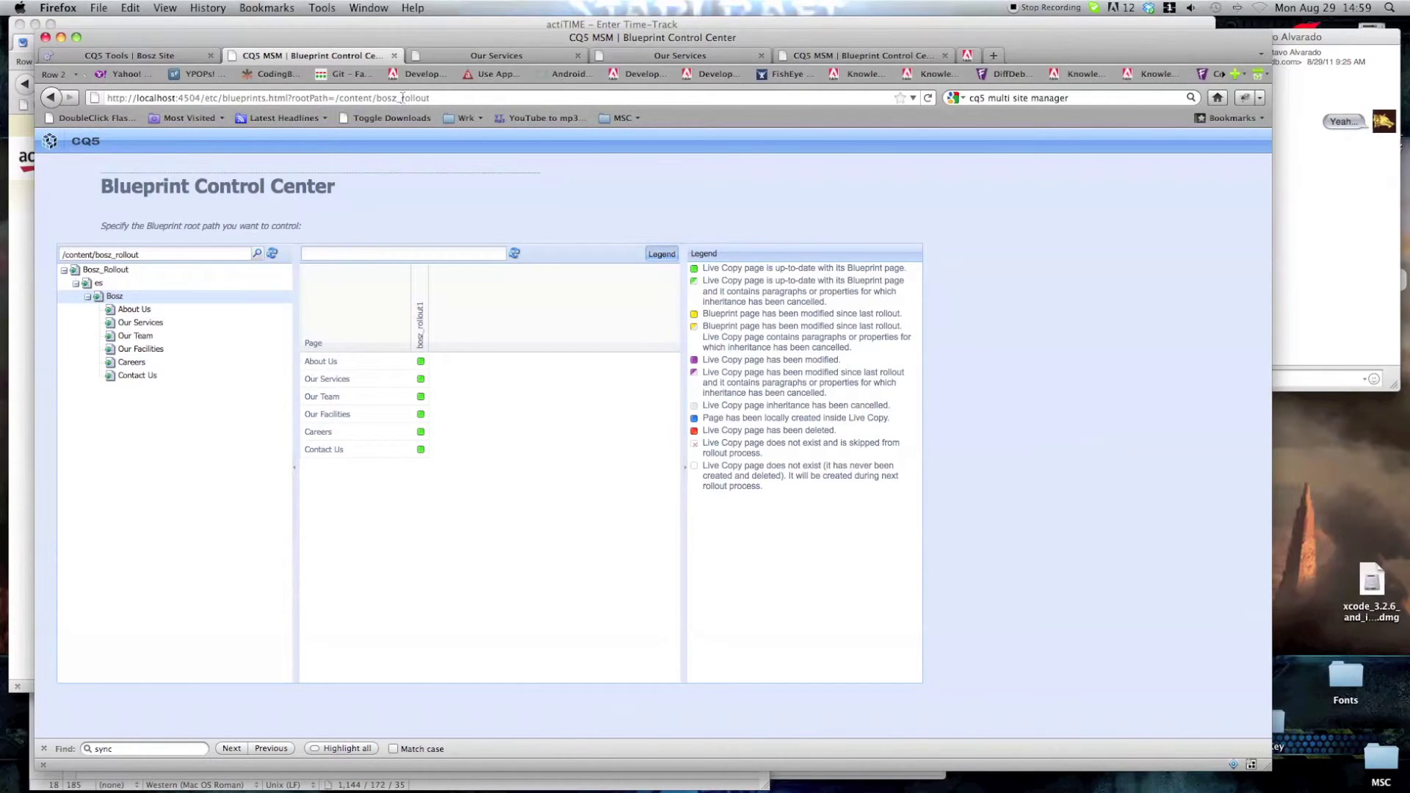
left_click(658, 57)
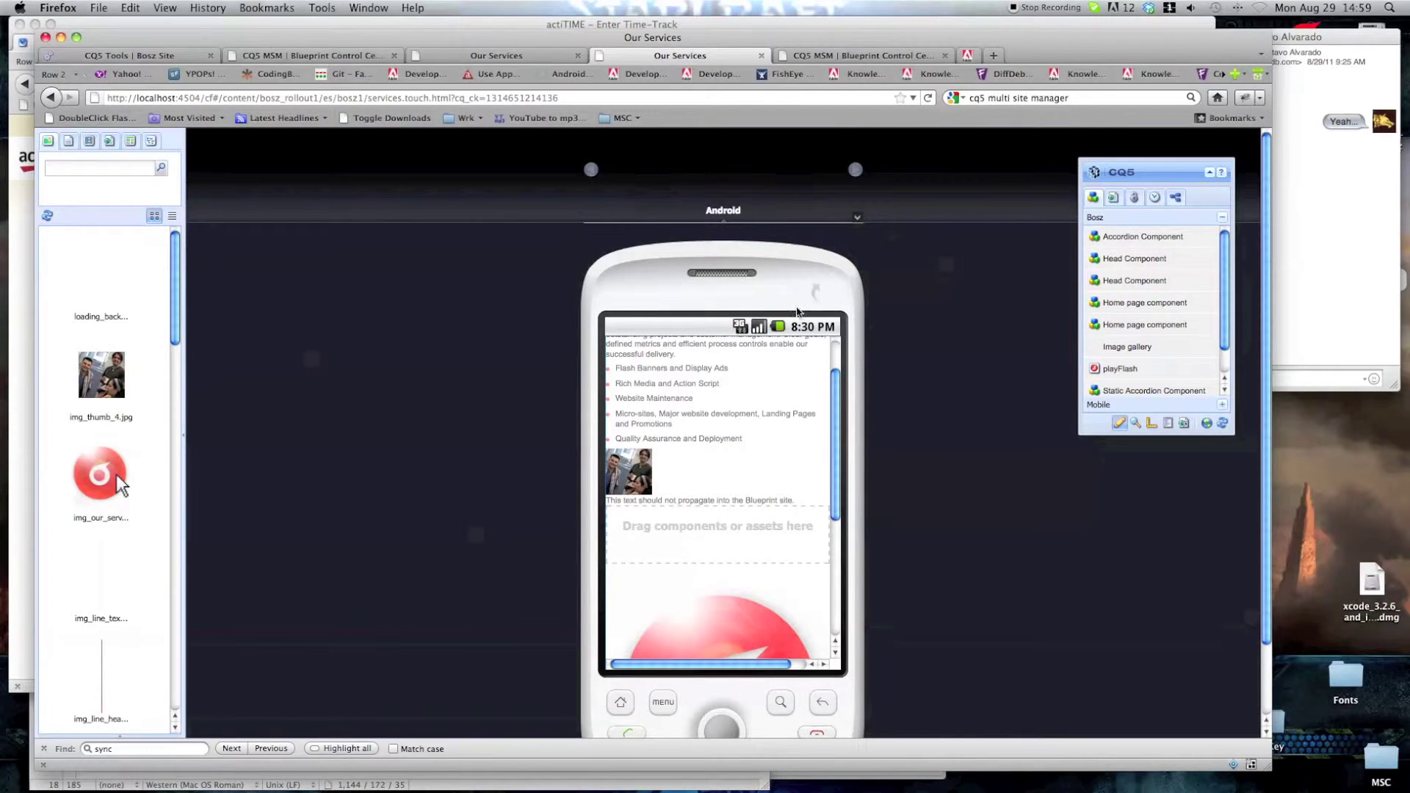
Reload the mobile Our Services page and test moving the Blueprint text and image components
left_click(928, 98)
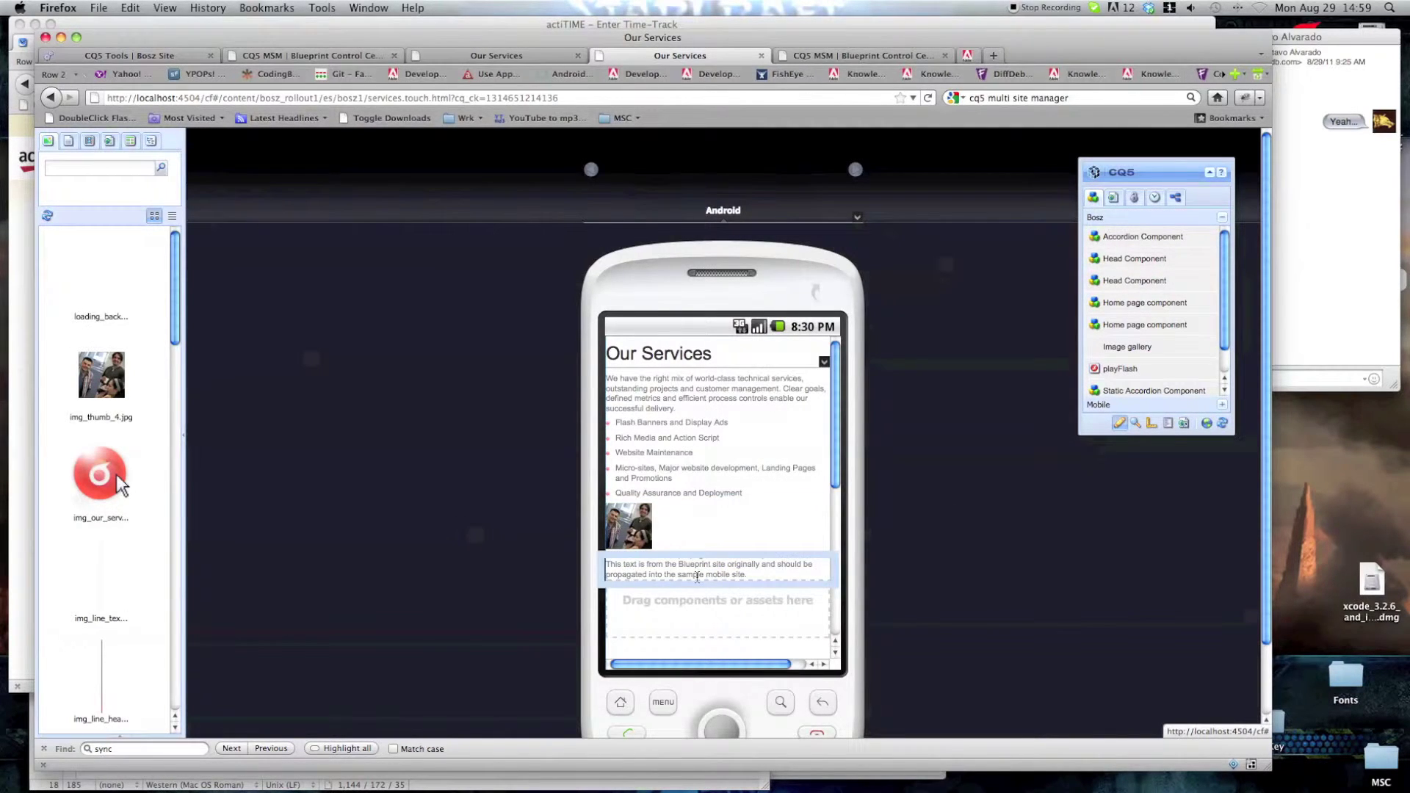
left_click(697, 576)
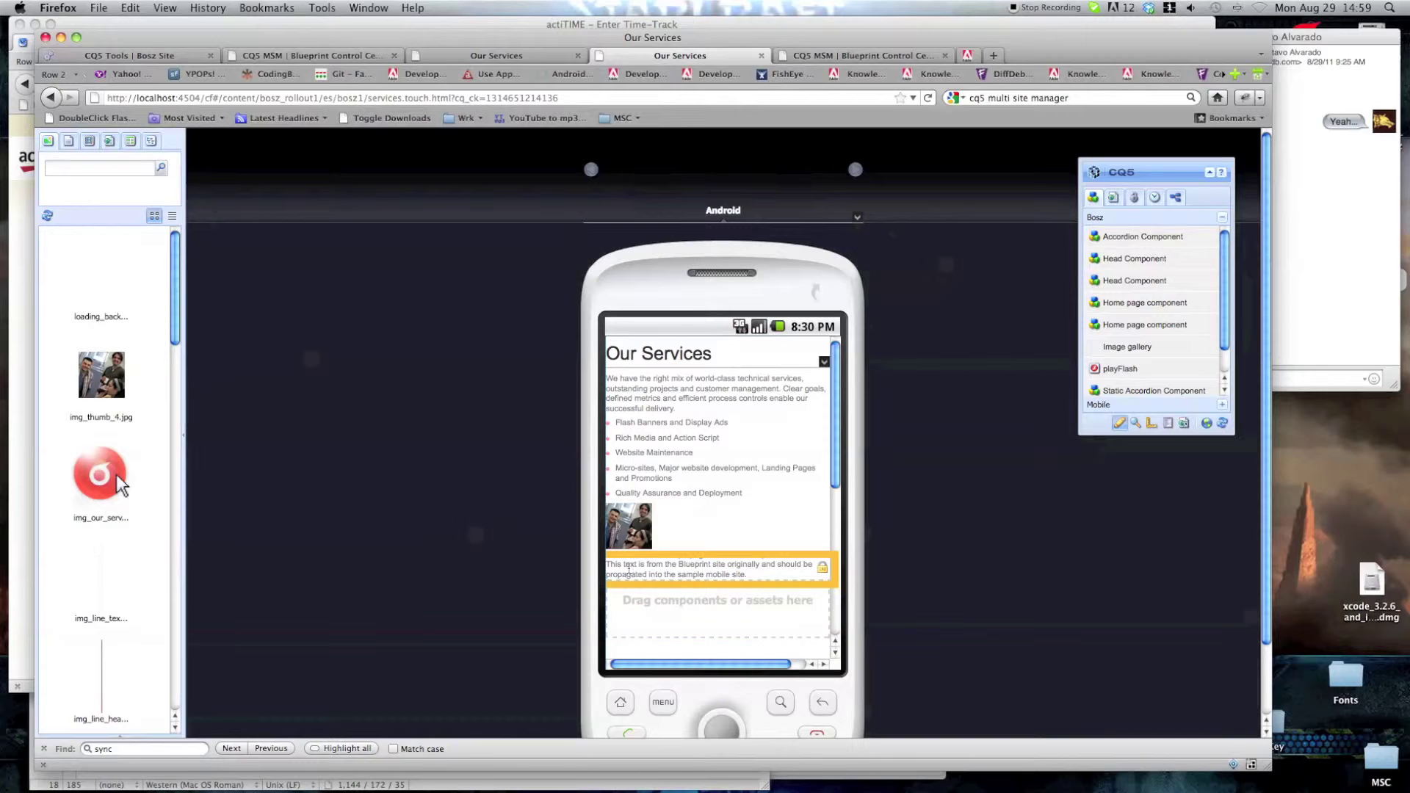
left_click_drag(707, 571, 667, 529)
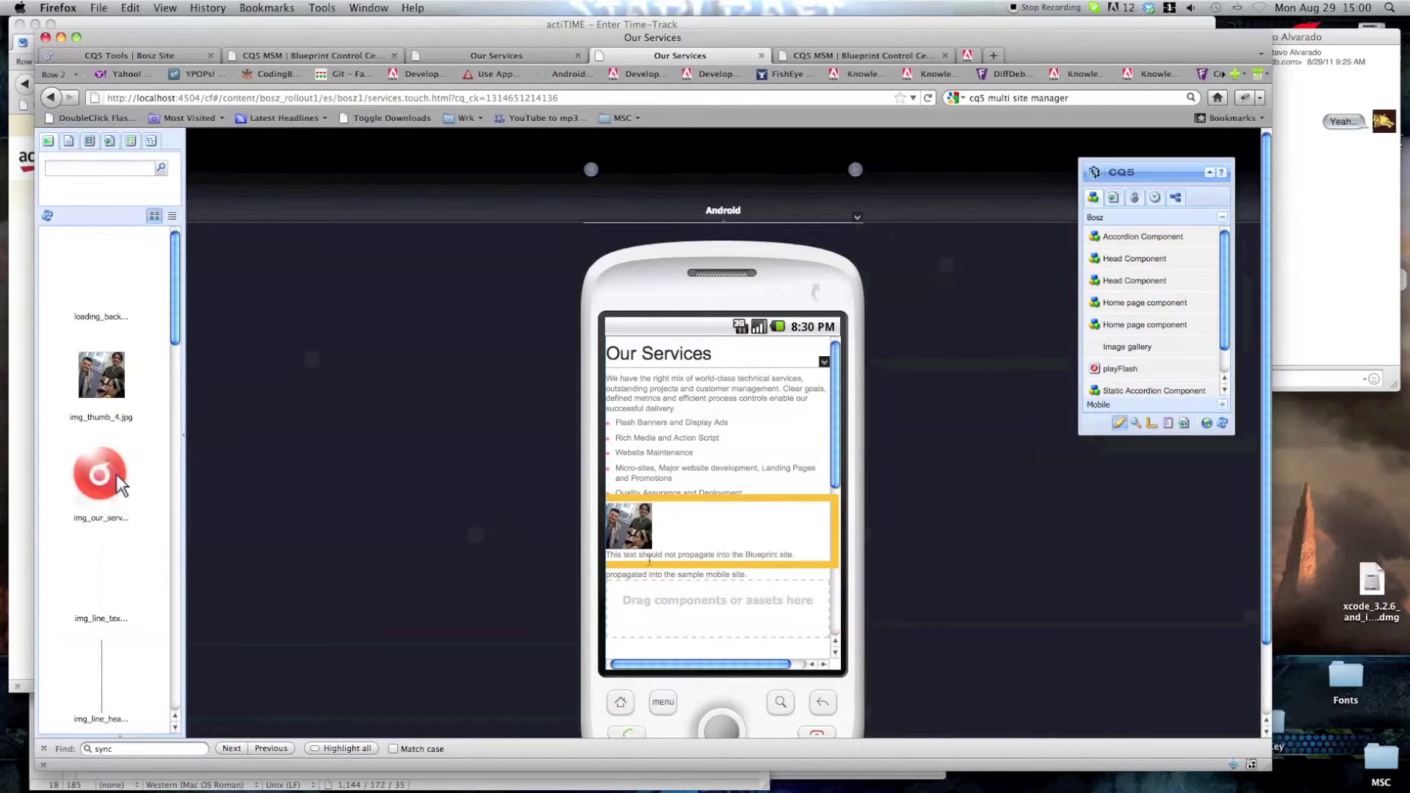
scroll(675, 529, "down", 3)
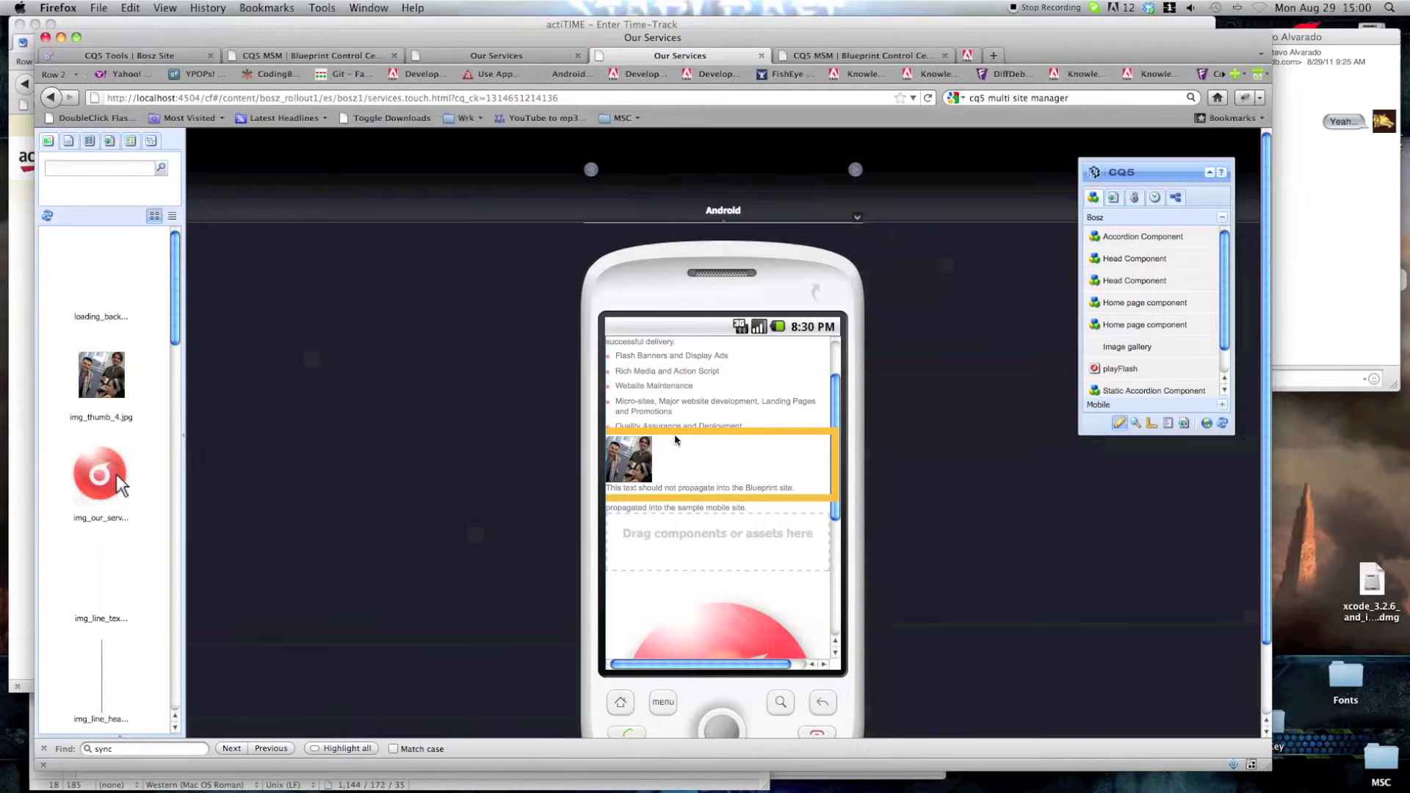
left_click_drag(677, 439, 630, 551)
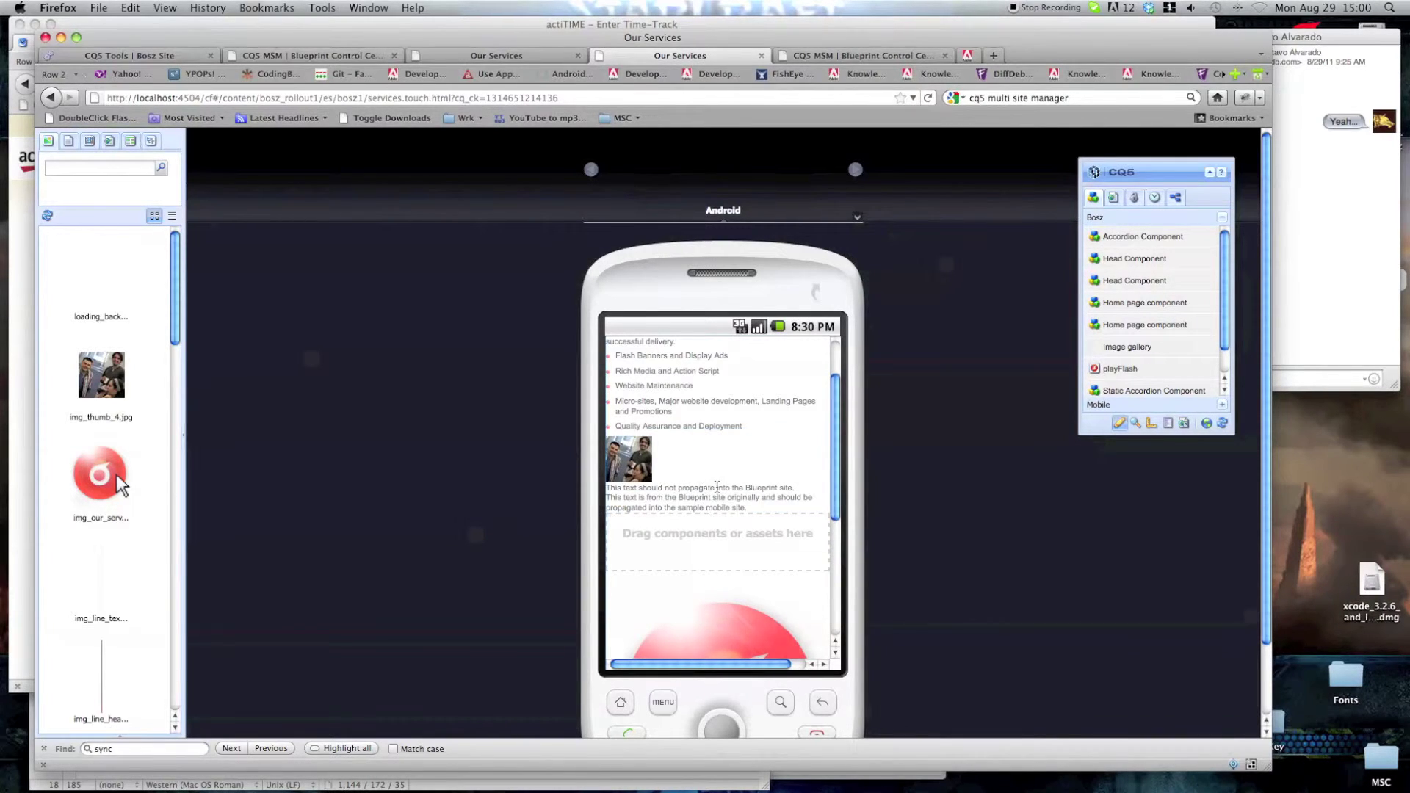
left_click(651, 503)
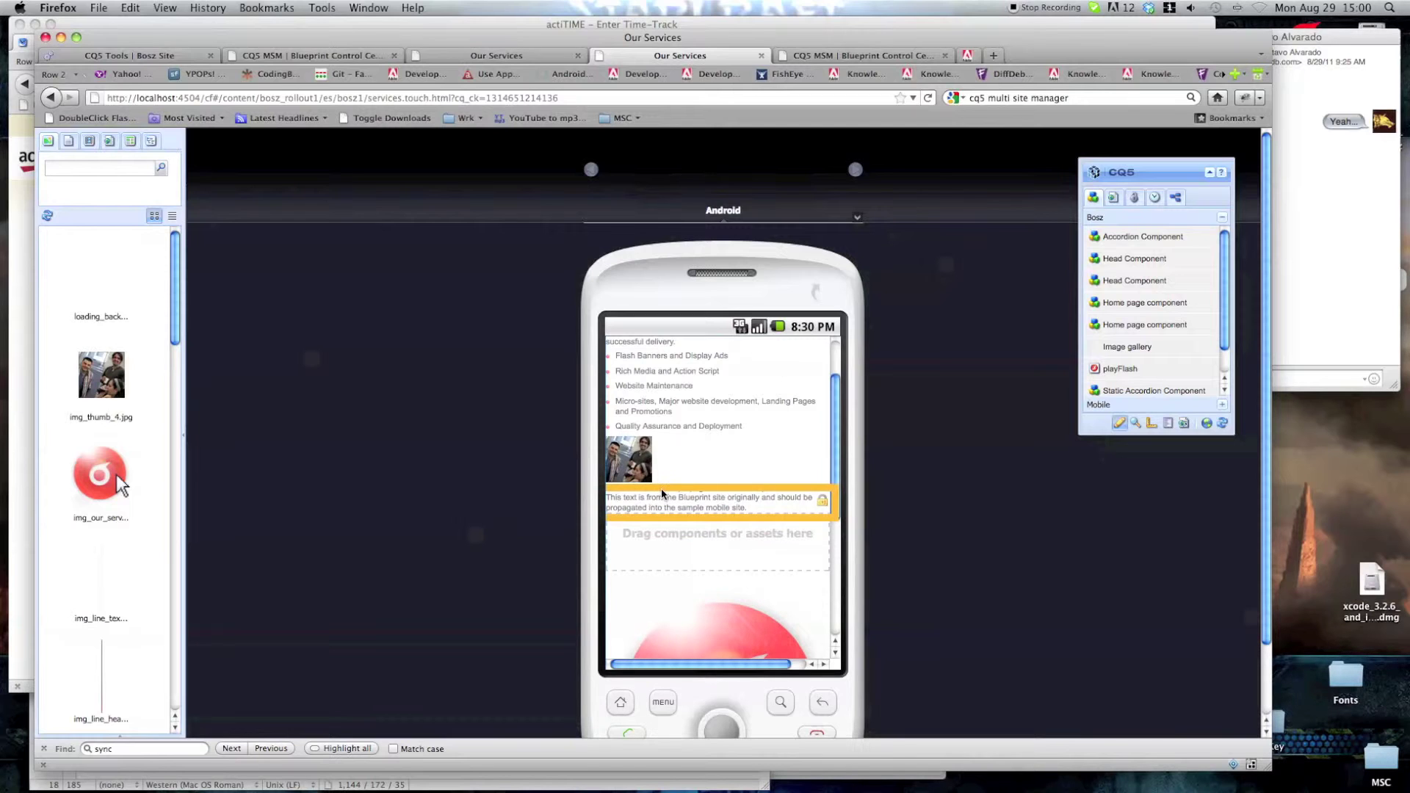
left_click_drag(661, 488, 618, 497)
left_click(534, 59)
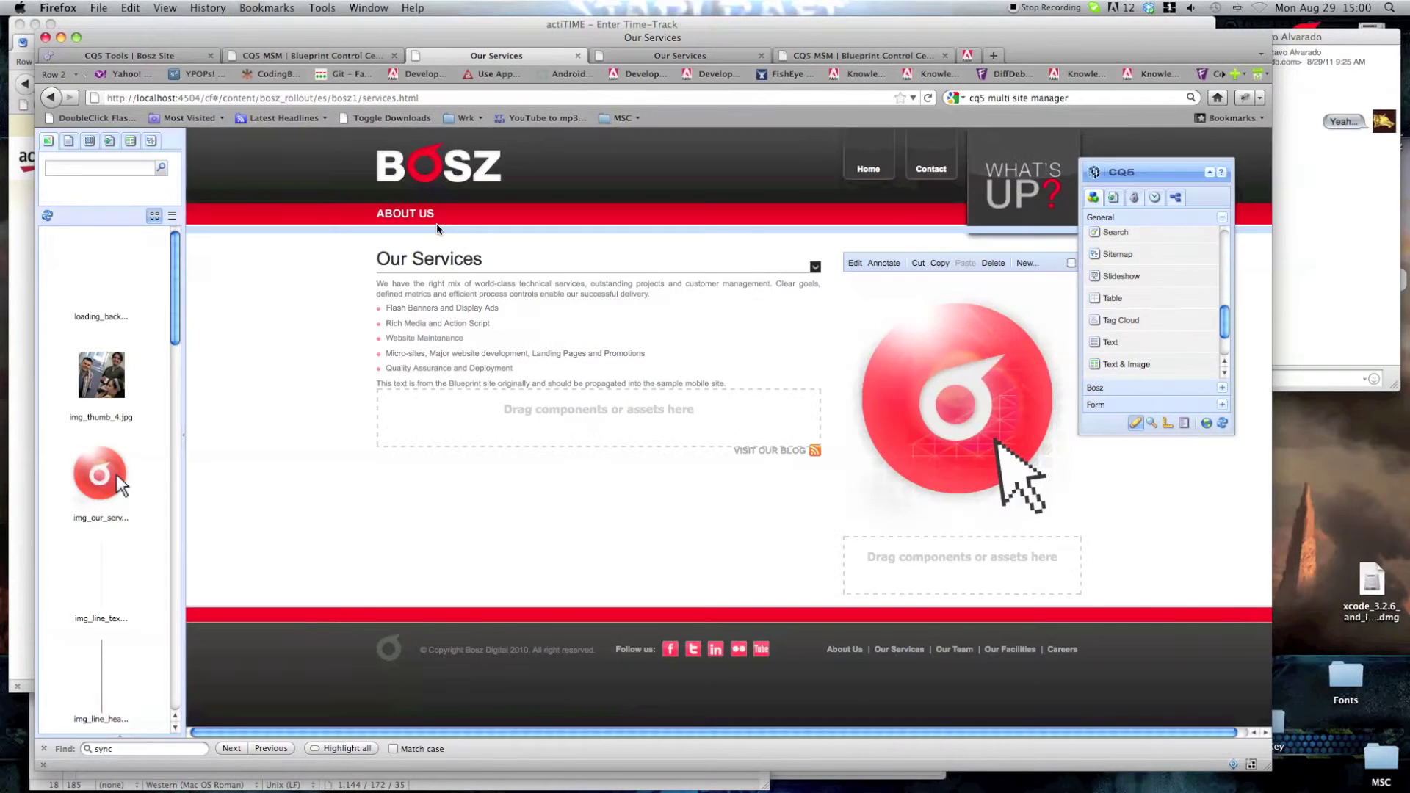
left_click(697, 61)
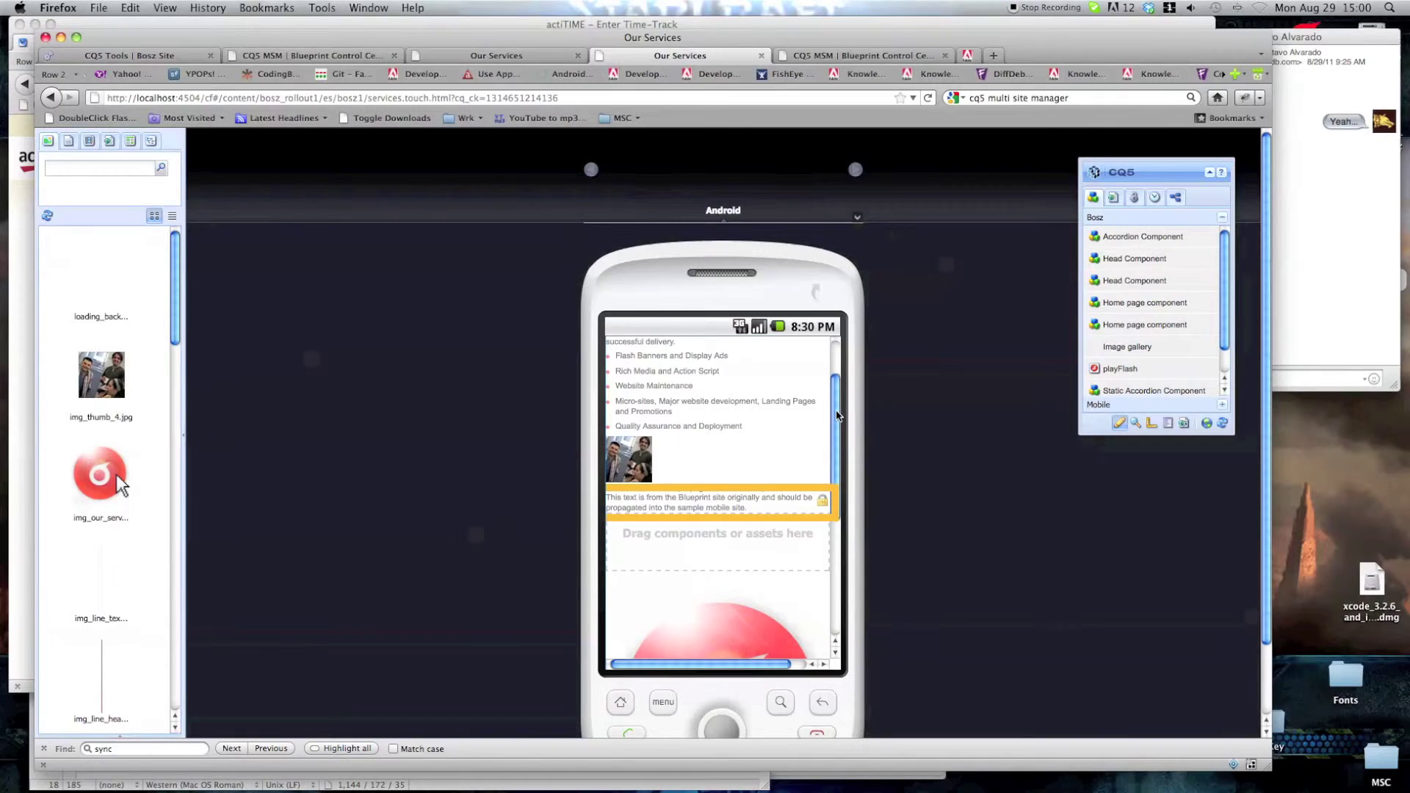
scroll(832, 412, "down", 3)
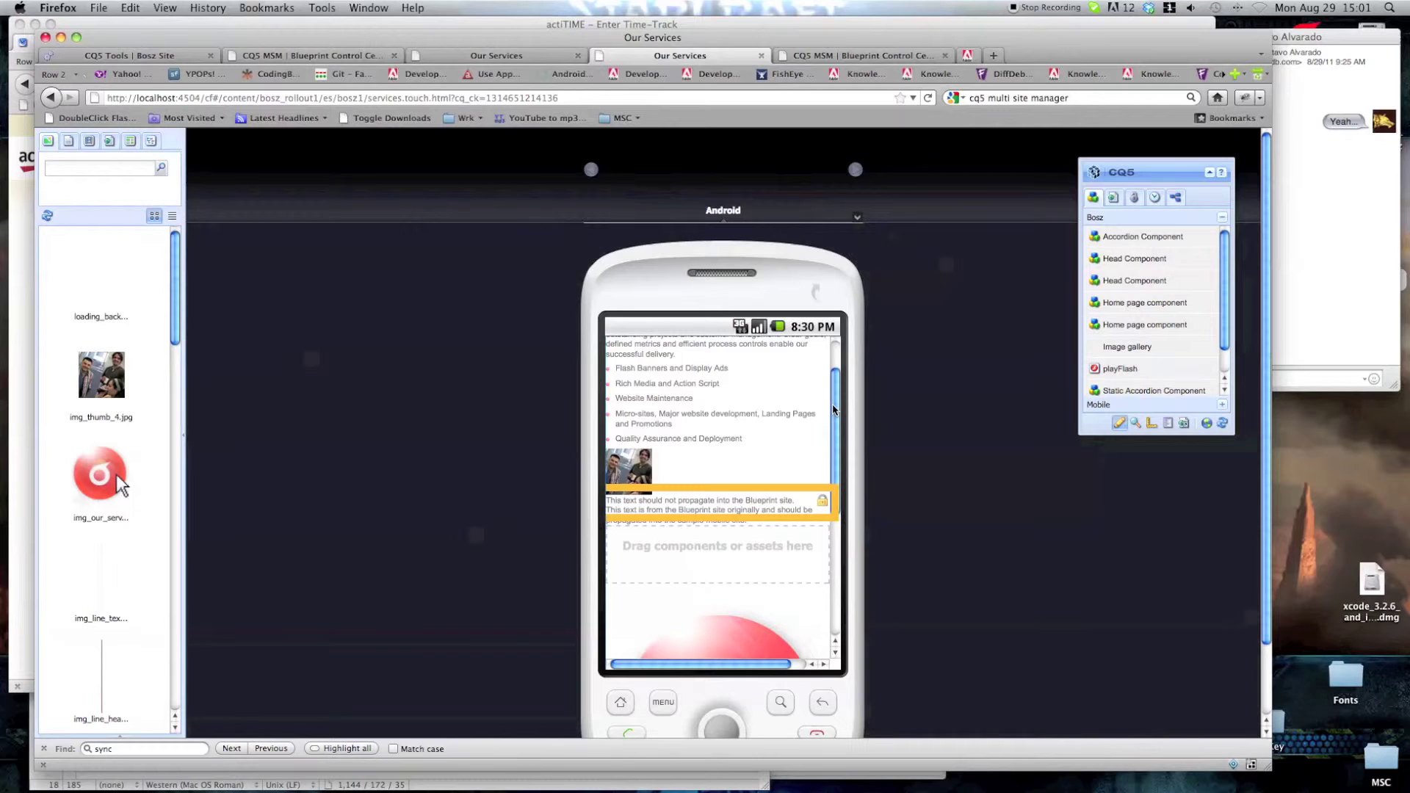
scroll(835, 408, "up", 1)
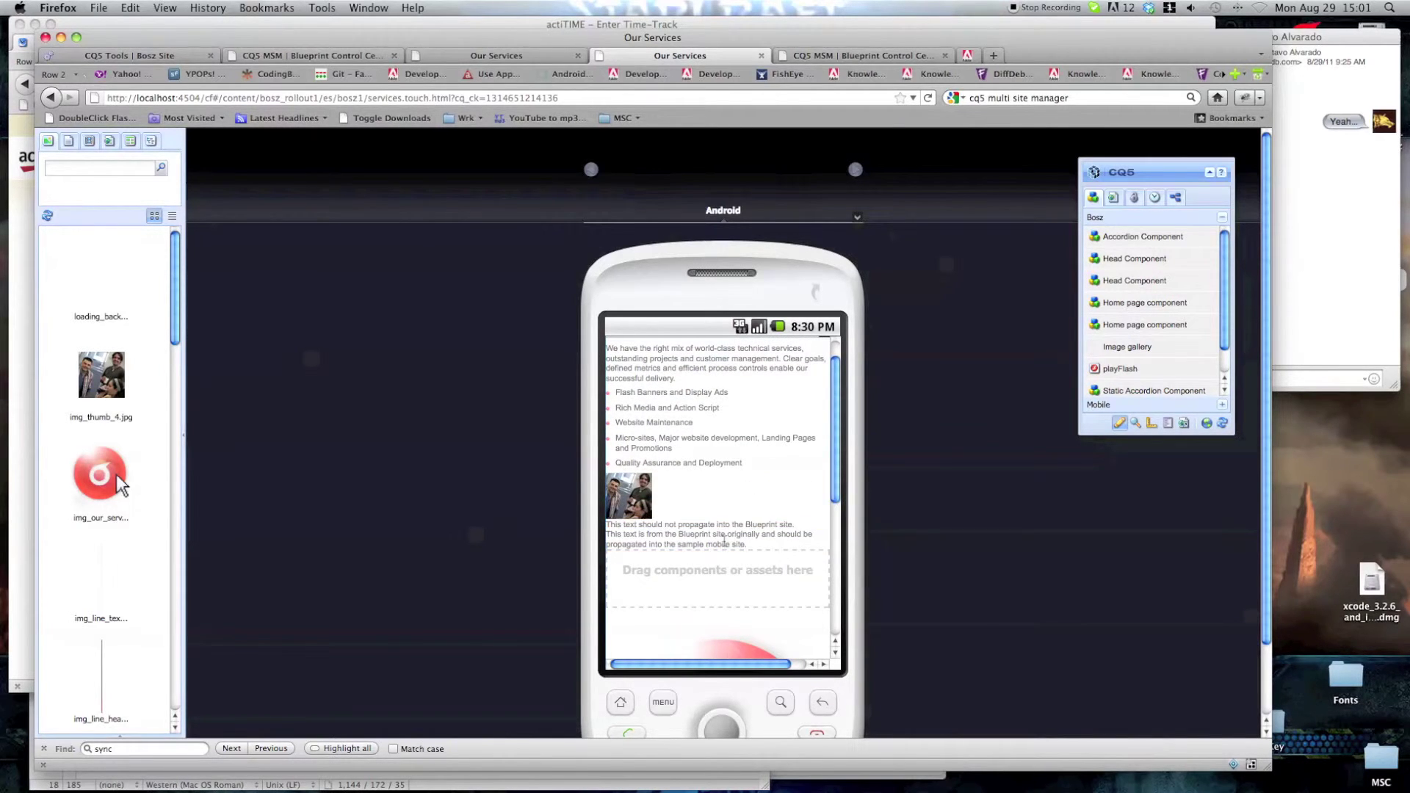
double_click(716, 543)
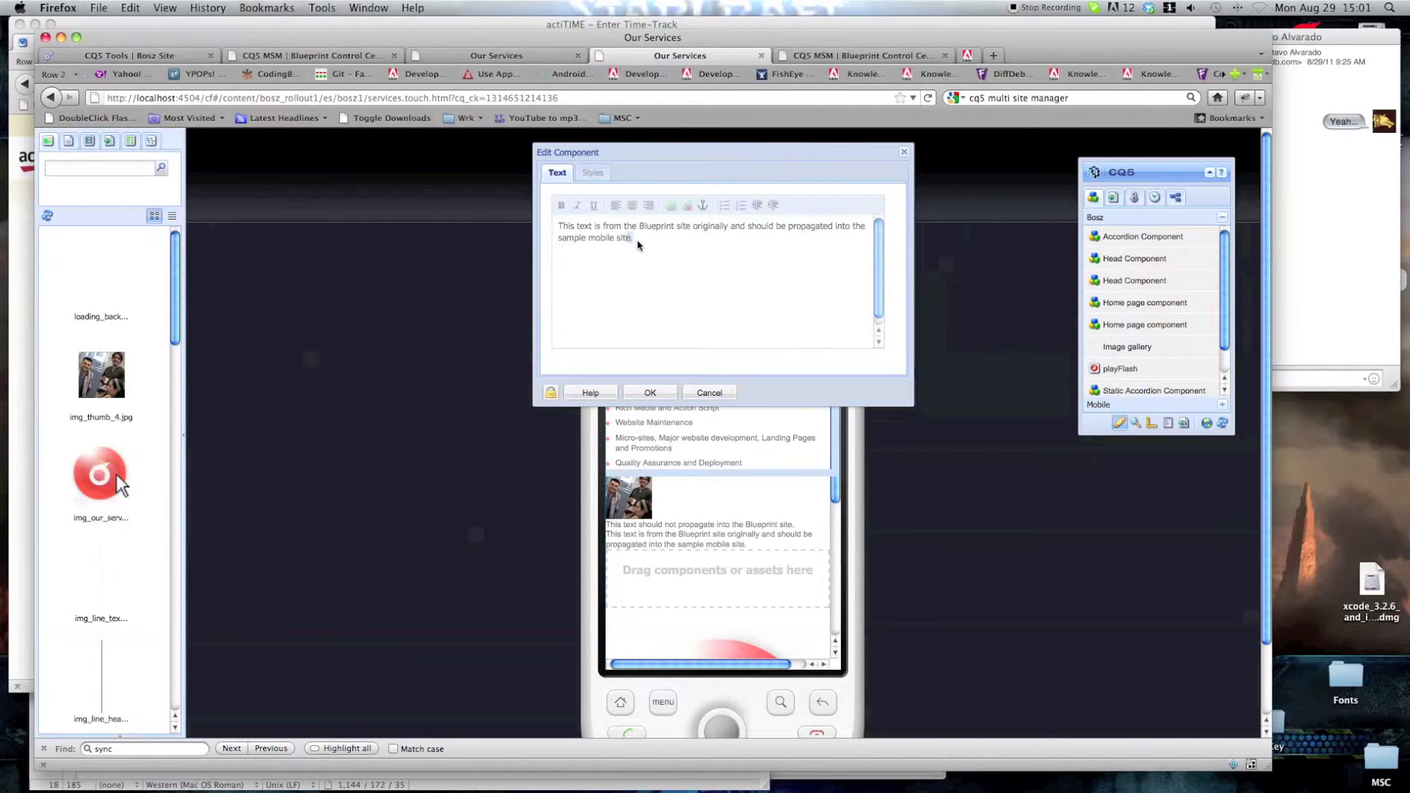
Cancel inheritance on the mobile Blueprint text component
left_click(660, 392)
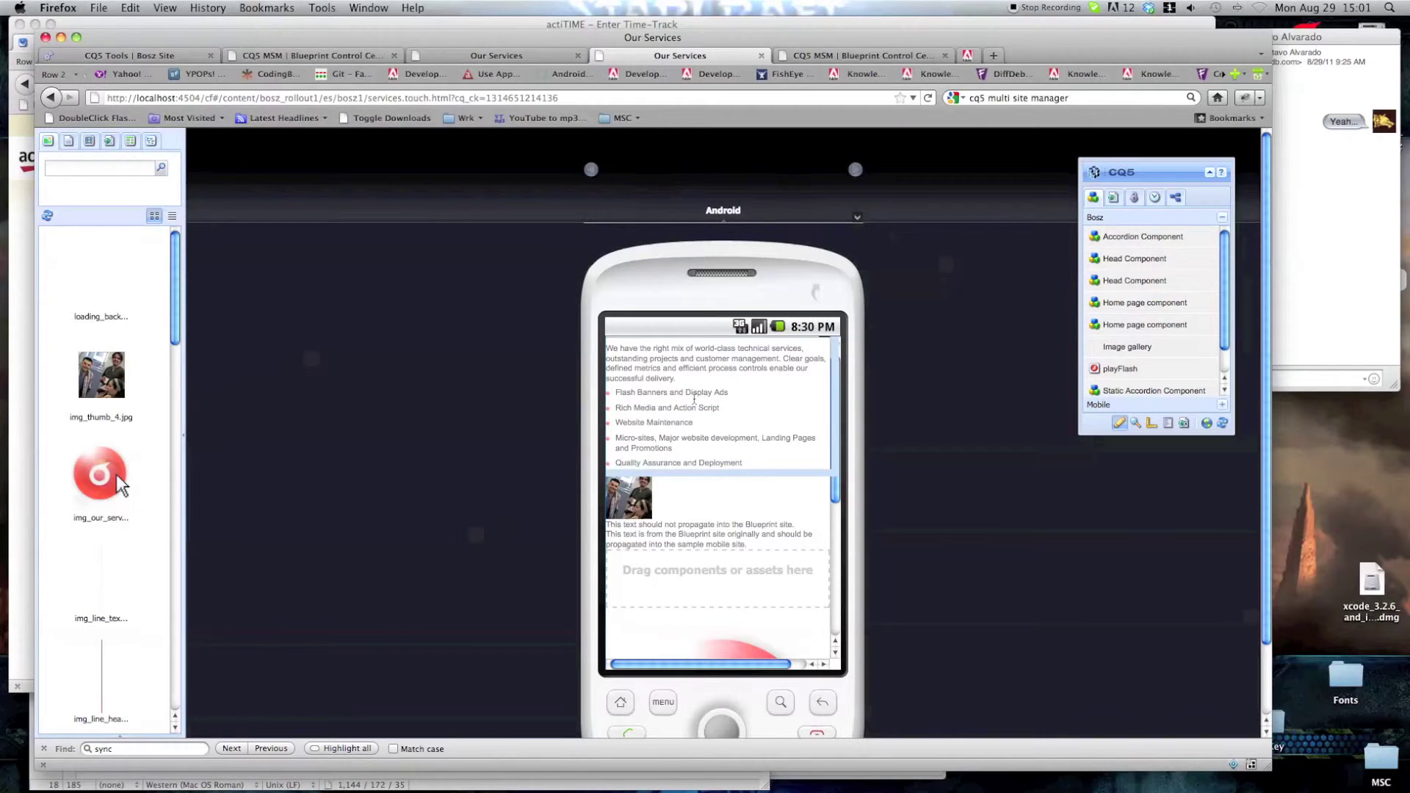
left_click(822, 539)
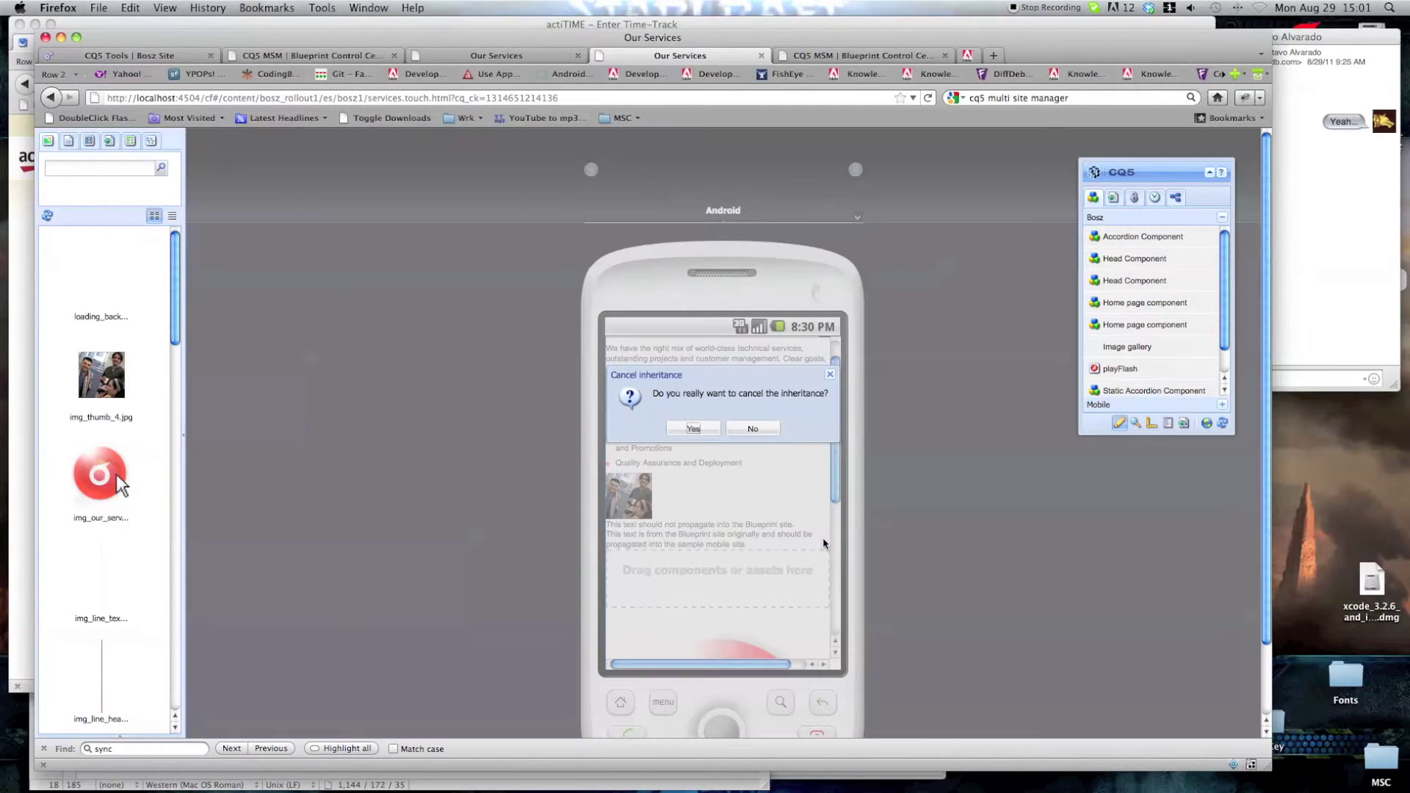
left_click(694, 428)
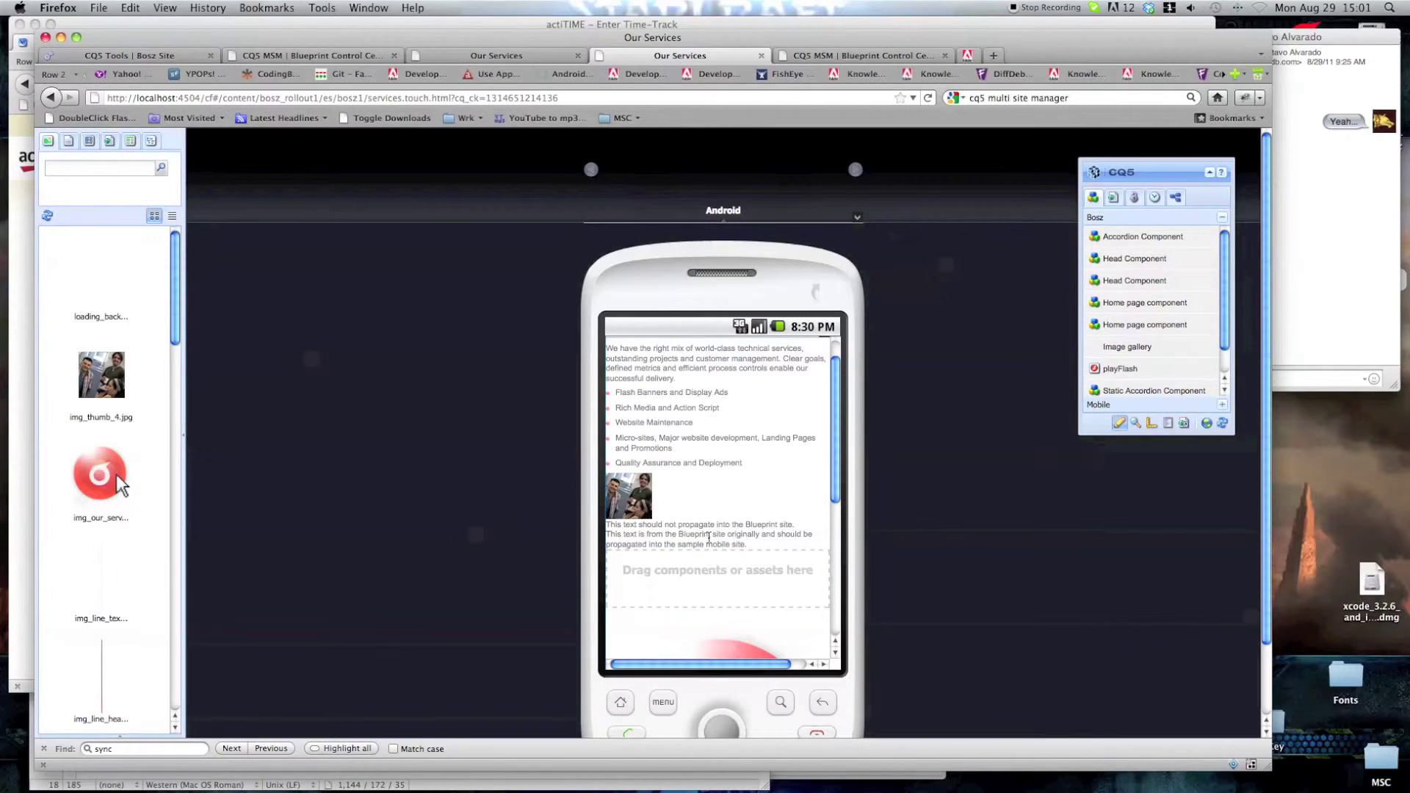
Append the line 'This change is now on the mobile site only.' to the Blueprint text
double_click(709, 536)
left_click(683, 262)
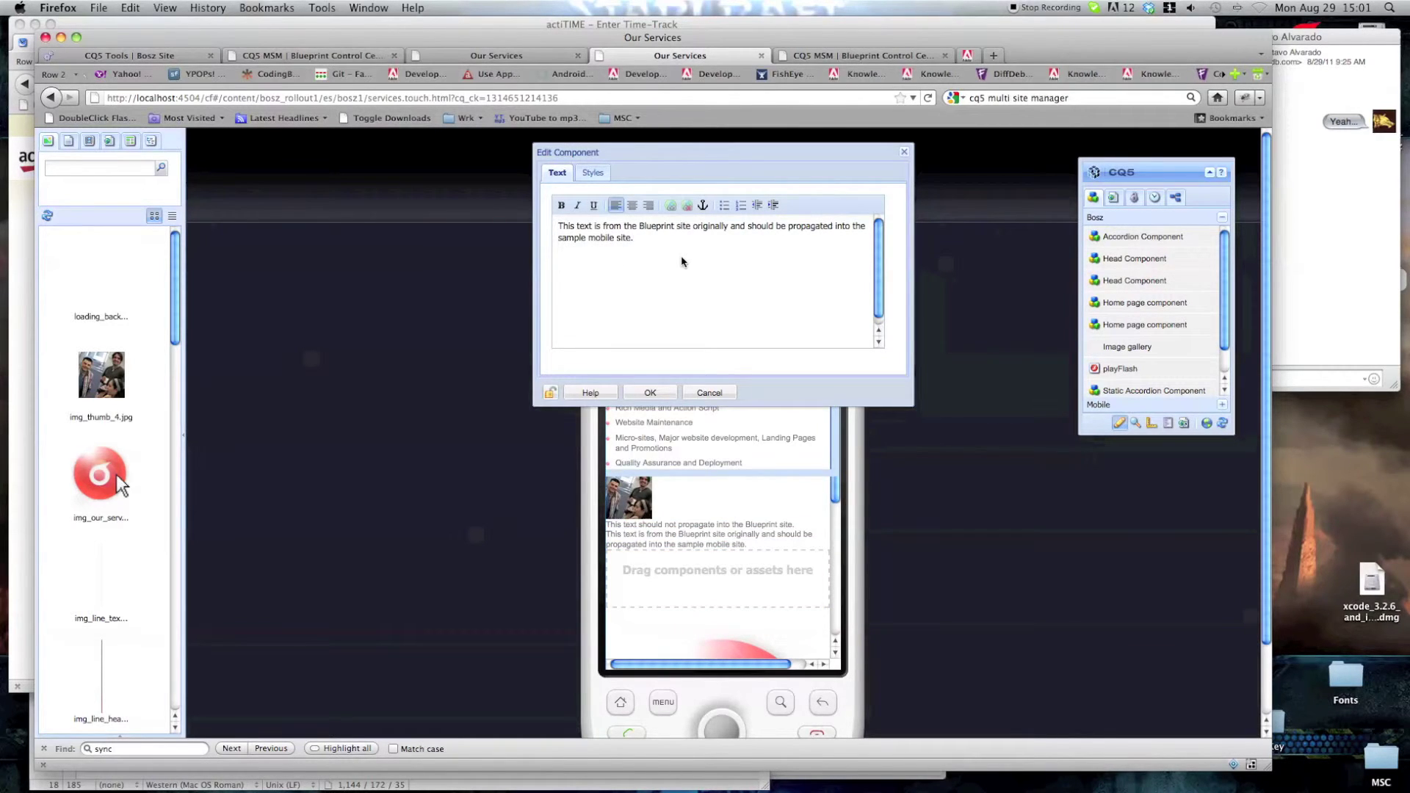
type("This change is now on the mobile site only.")
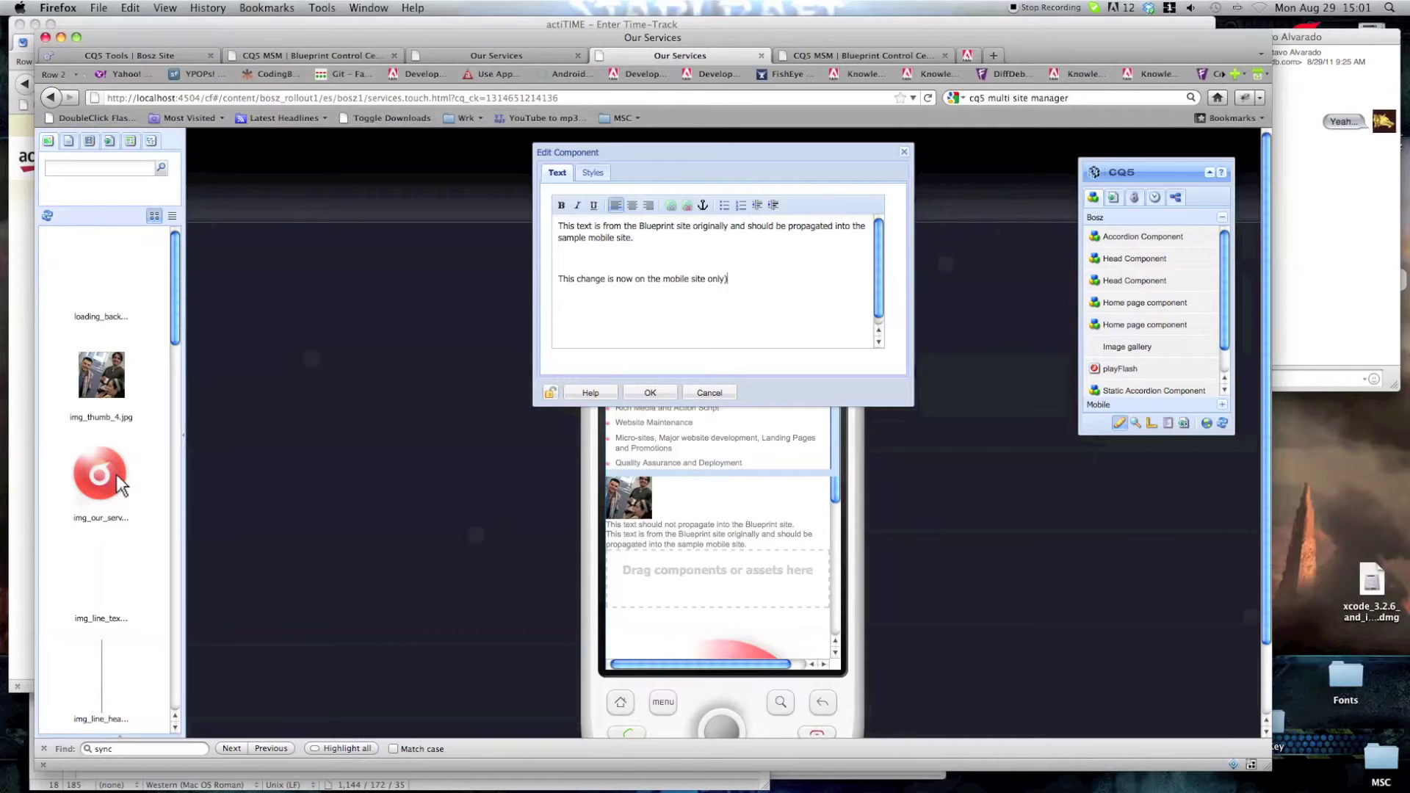
left_click(650, 392)
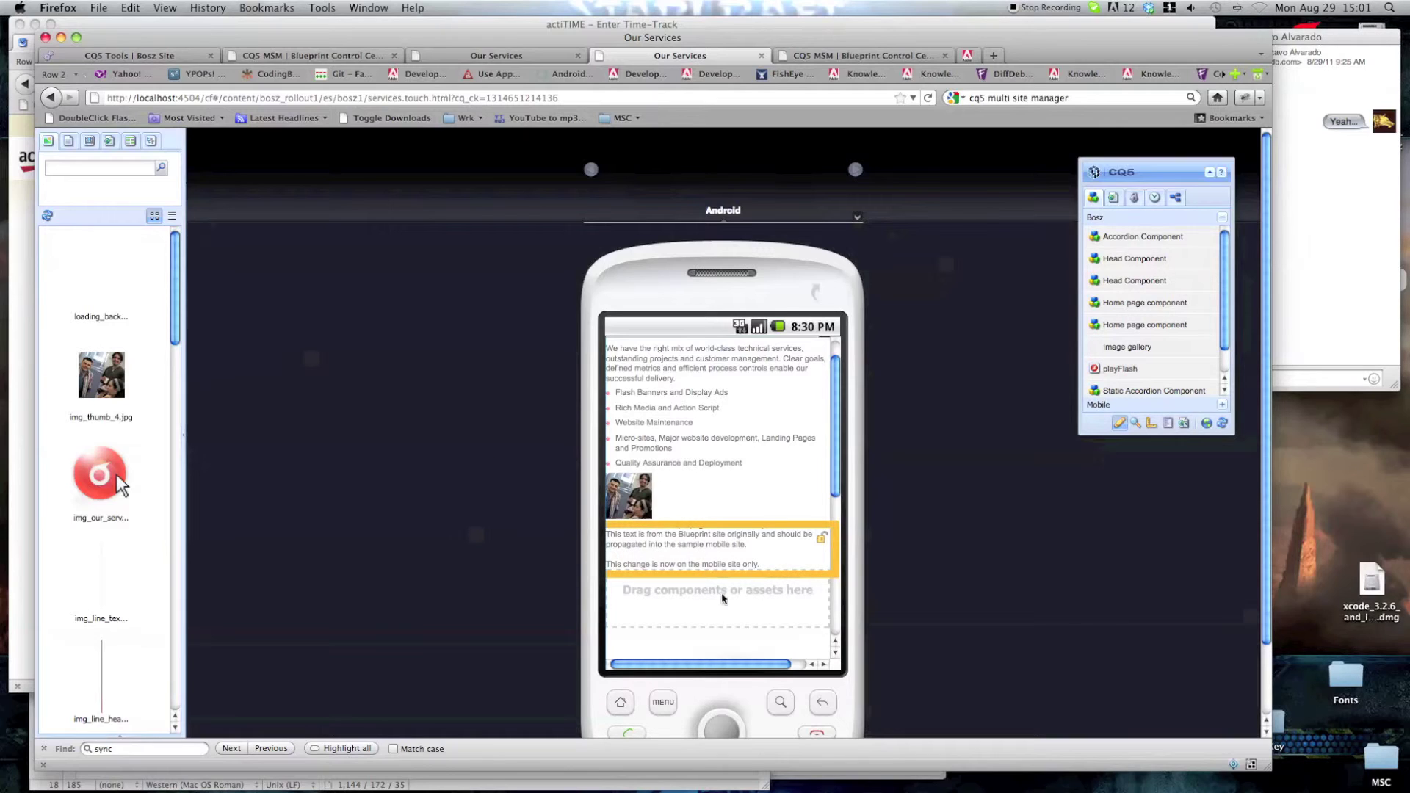
right_click(823, 541)
Revert the Blueprint text's inheritance, dropping the mobile-only line, and return to the Blueprint Control Center
left_click(803, 545)
left_click(821, 542)
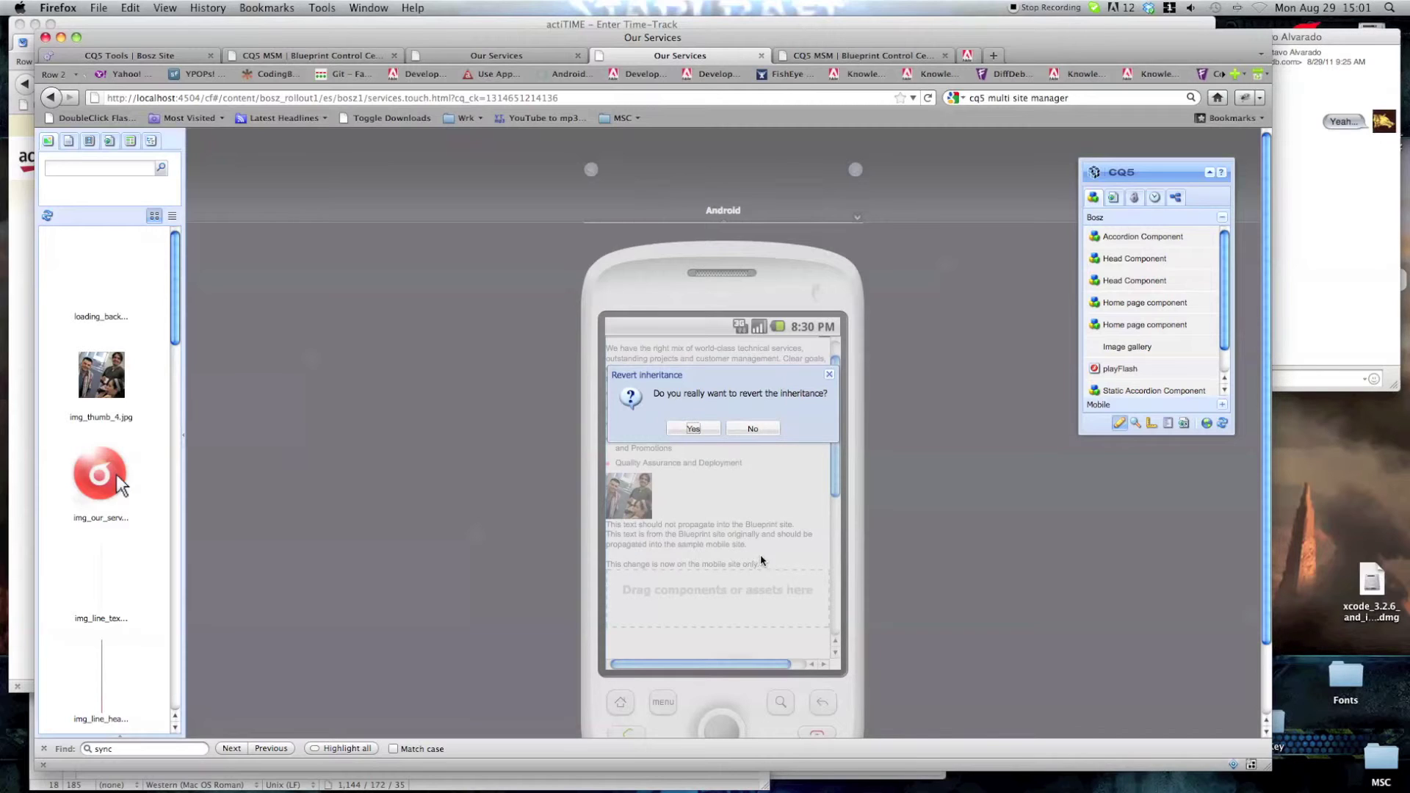
left_click(694, 428)
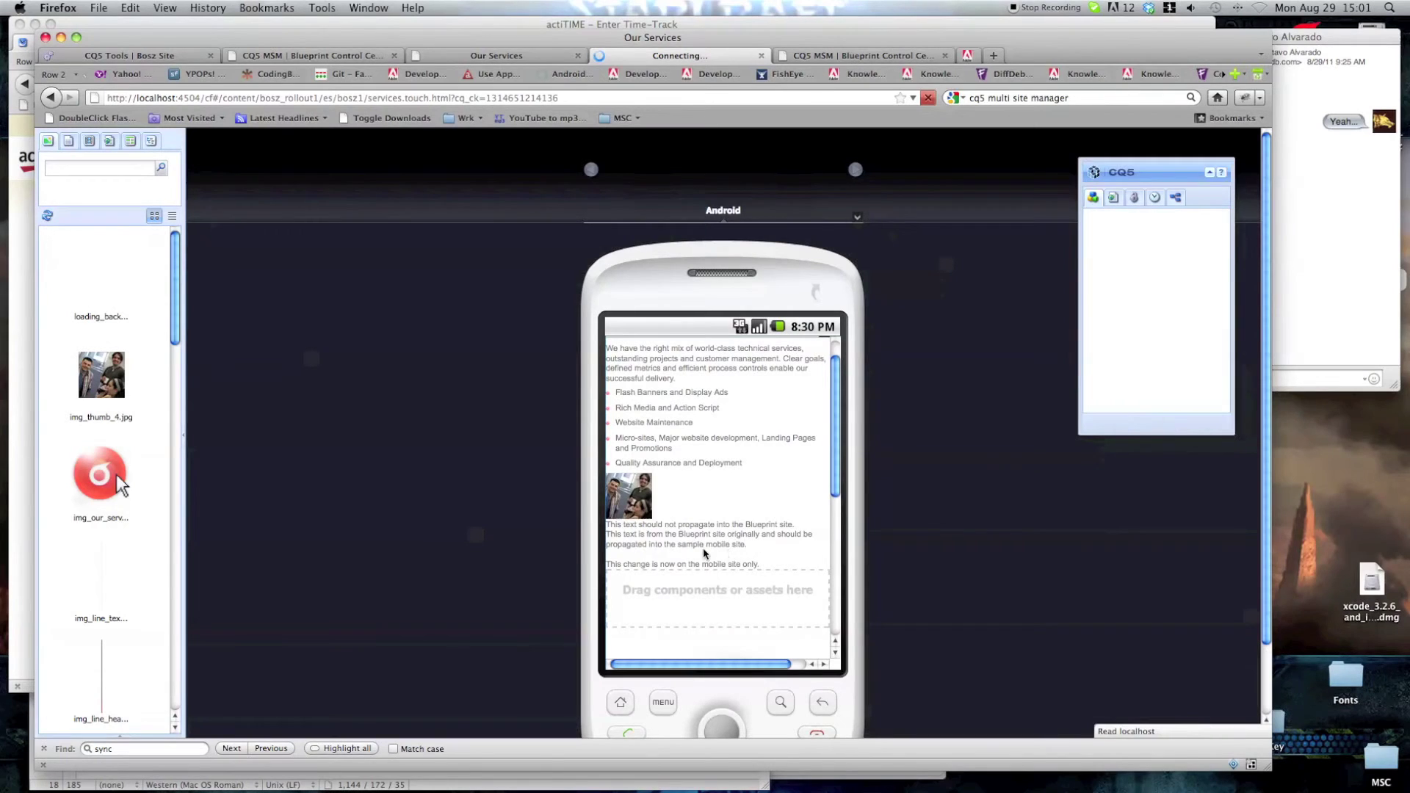
left_click(670, 578)
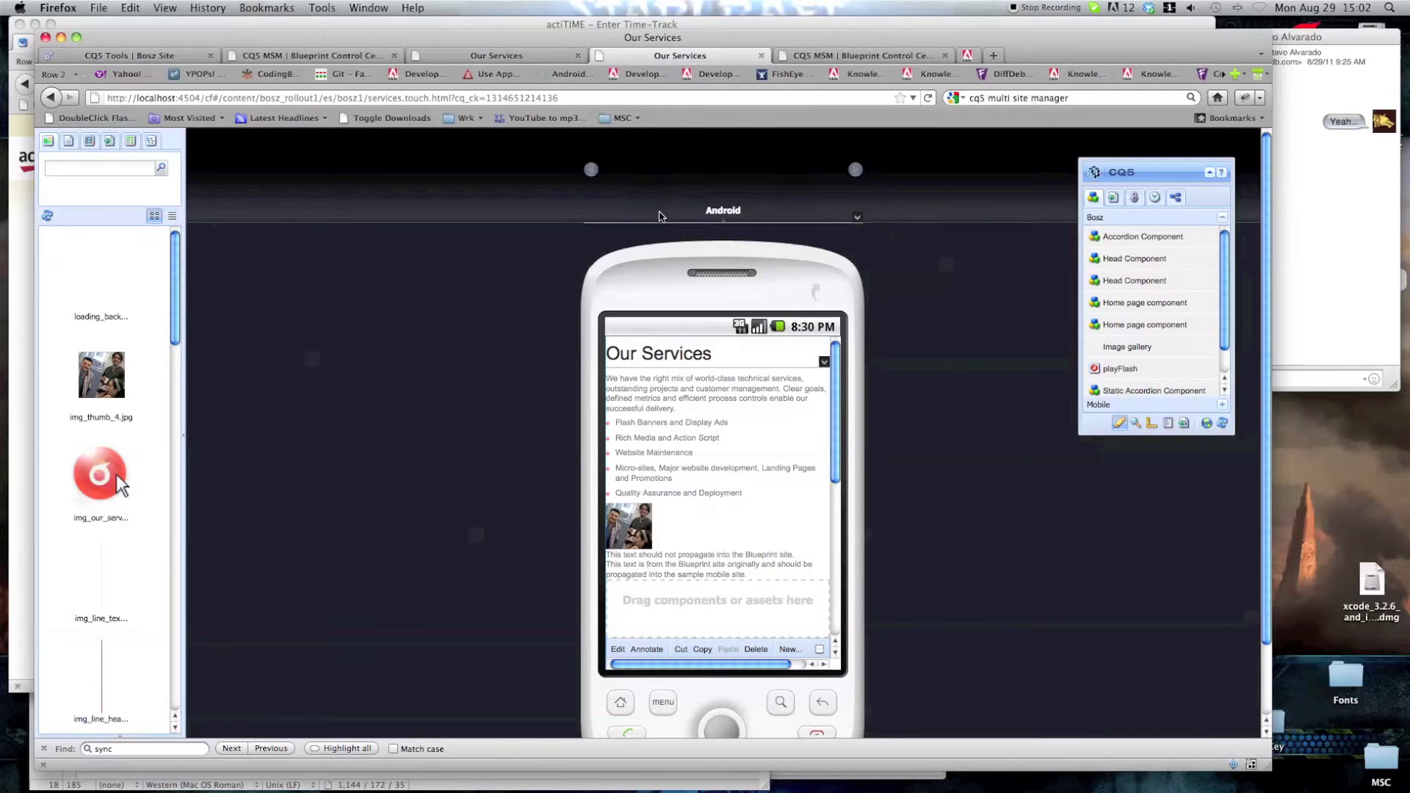
left_click(337, 56)
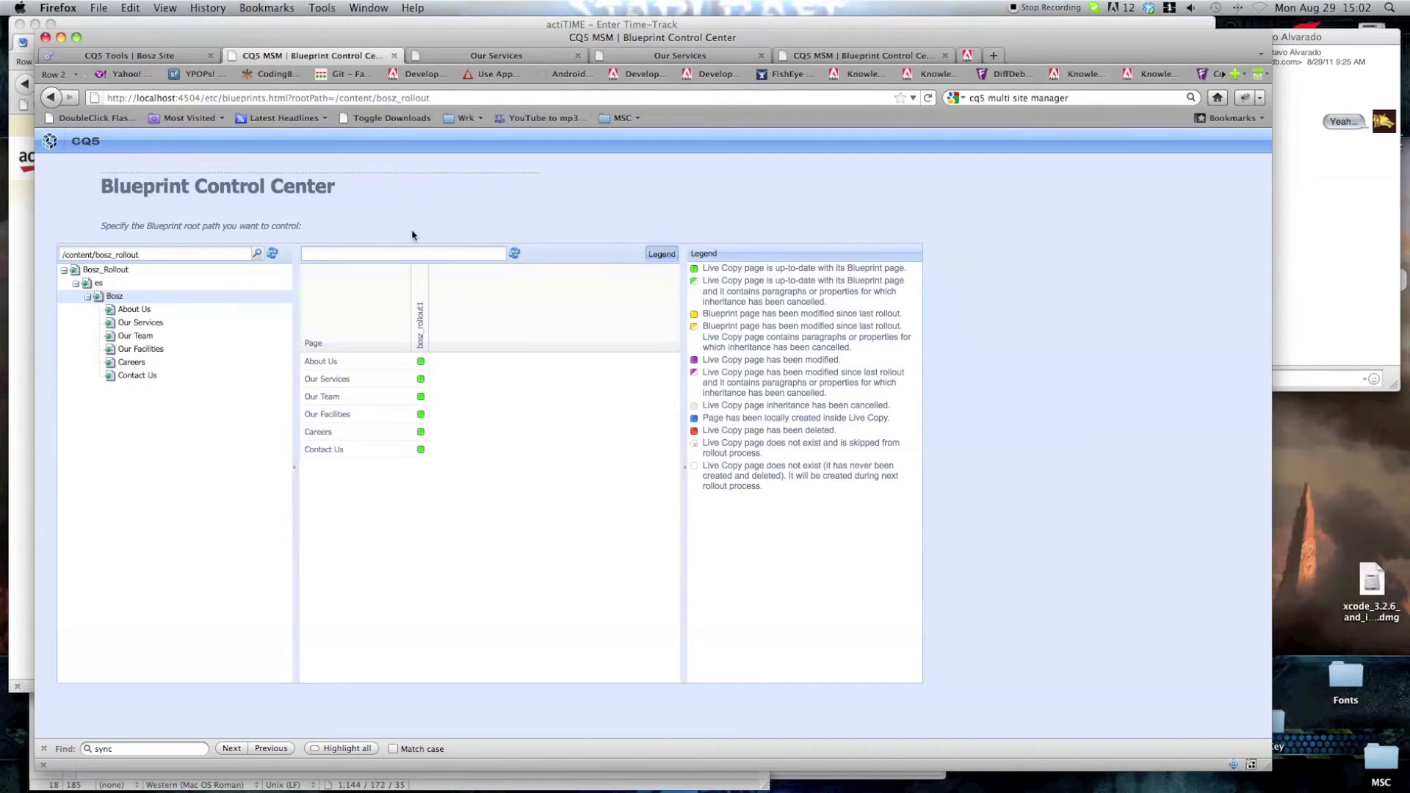
List the About Us live copy actions: Open page, Rollout, Re-create, Detach
left_click(420, 362)
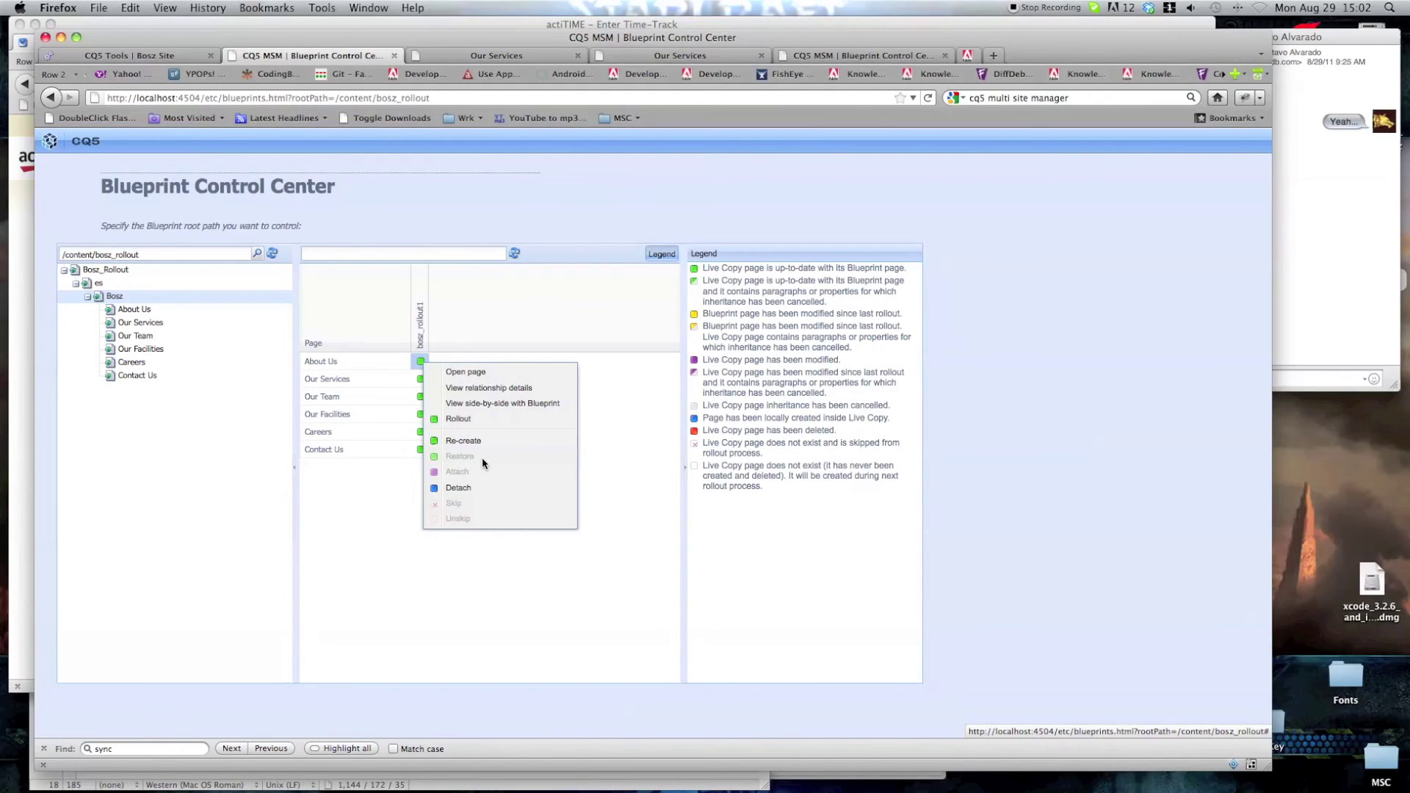
Replace the About Us menu with the Our Services live copy actions and highlight the legend text
left_click(353, 449)
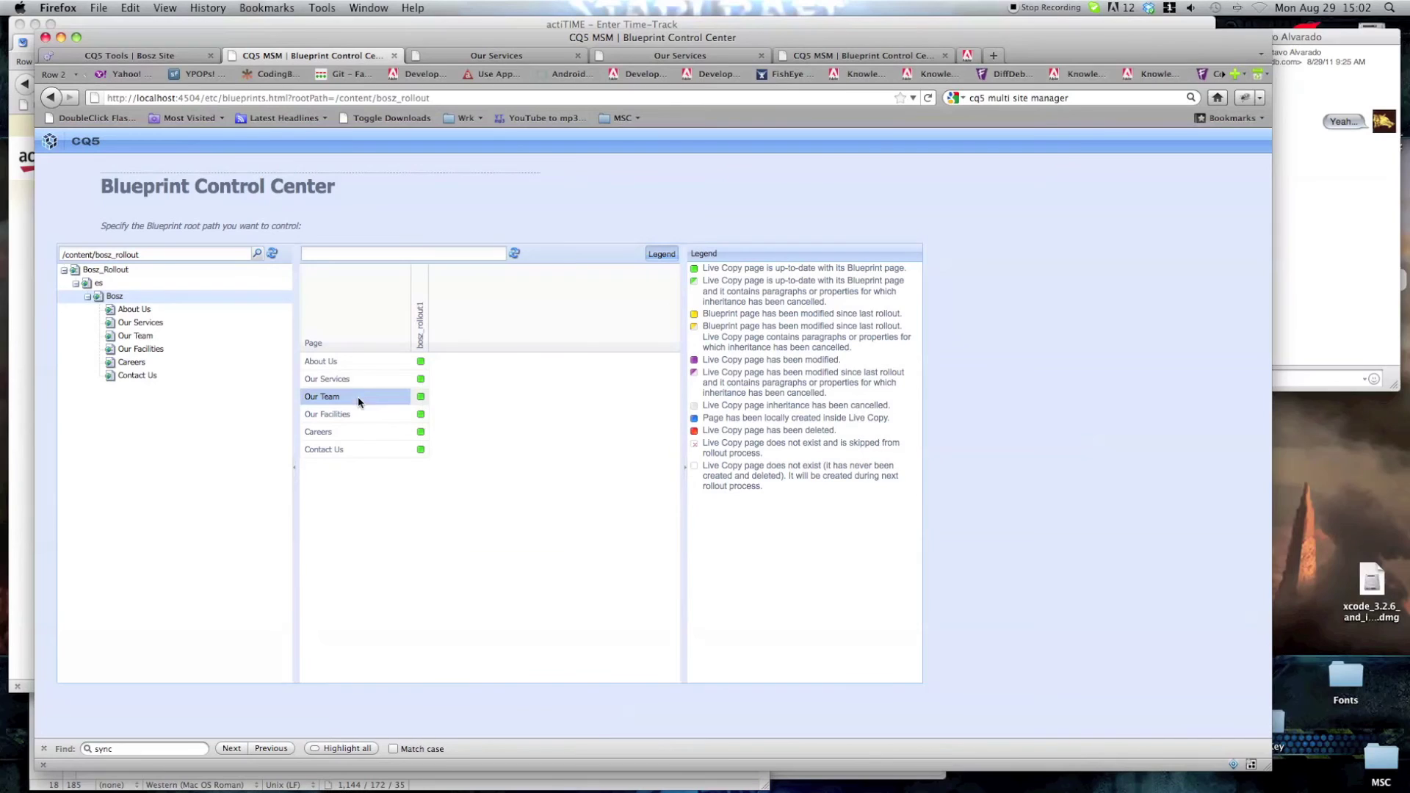
right_click(360, 381)
left_click(476, 378)
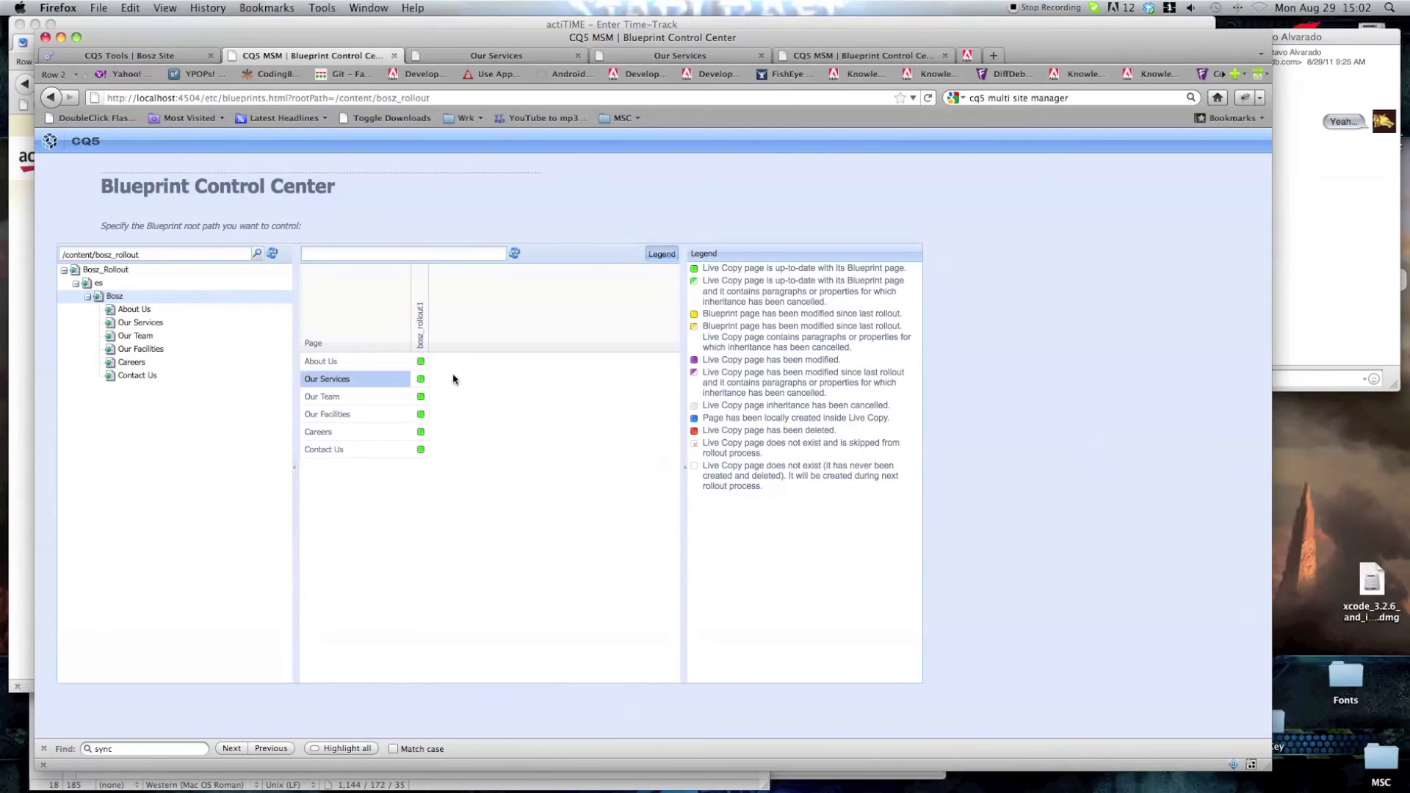
right_click(424, 382)
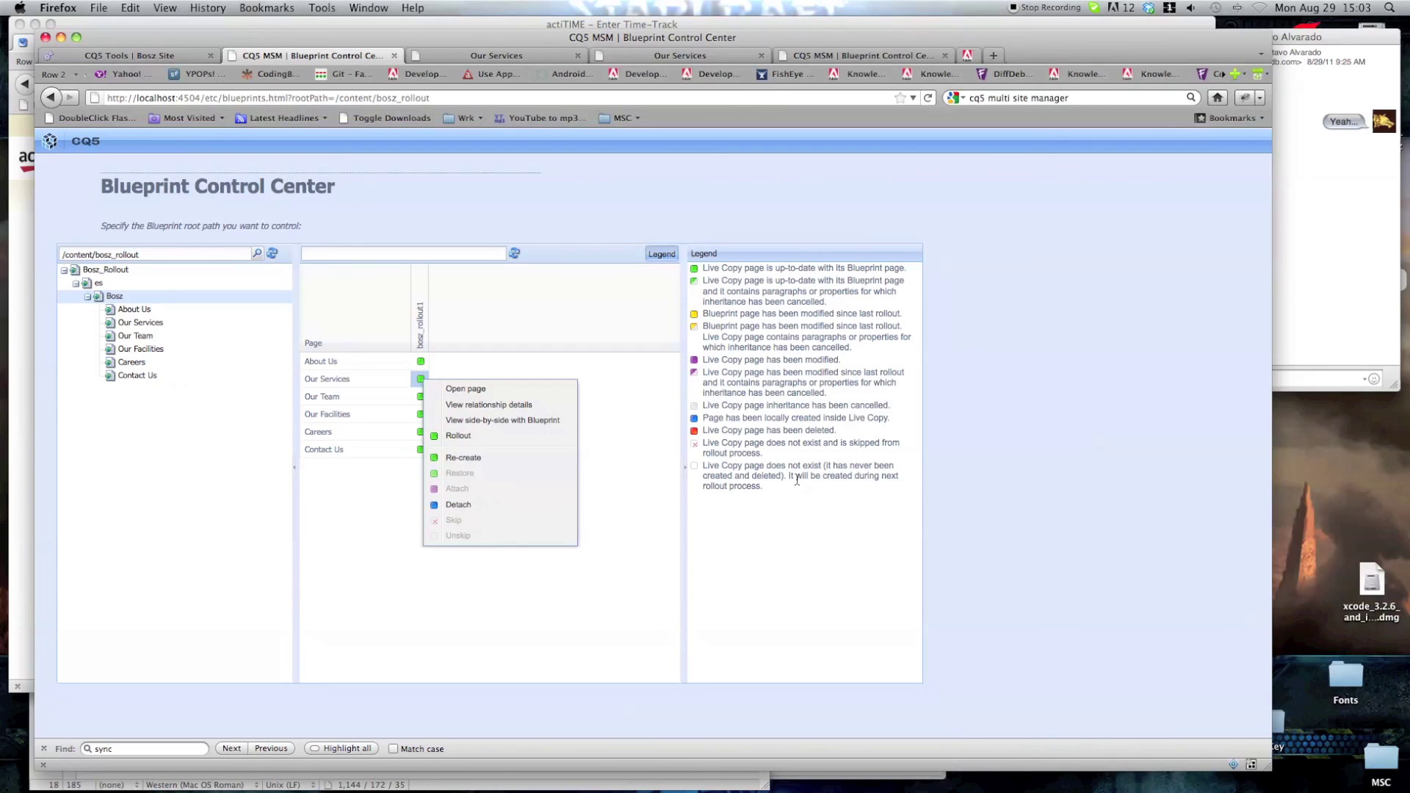
left_click_drag(796, 479, 701, 267)
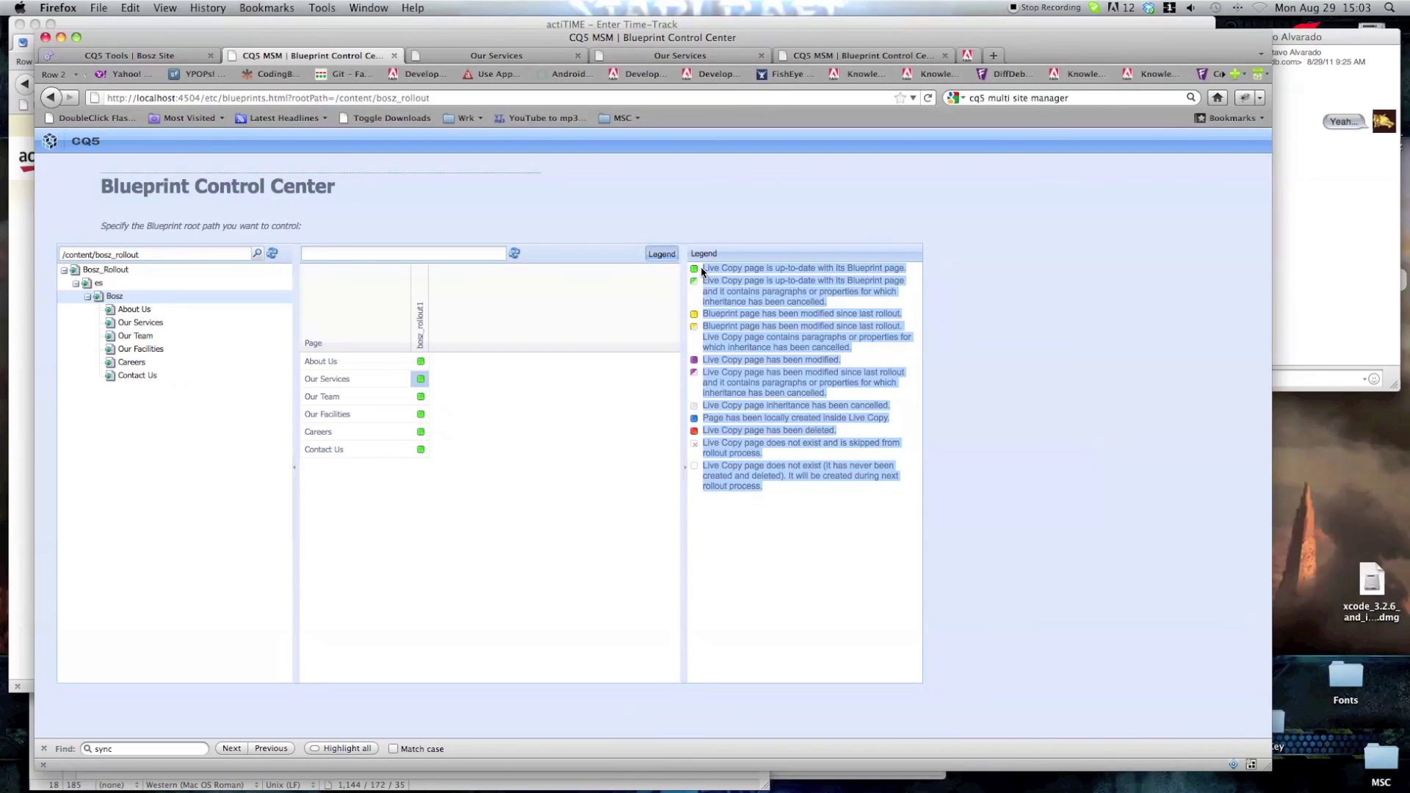
Clear the legend text selection and hide the status legend panel
left_click(703, 276)
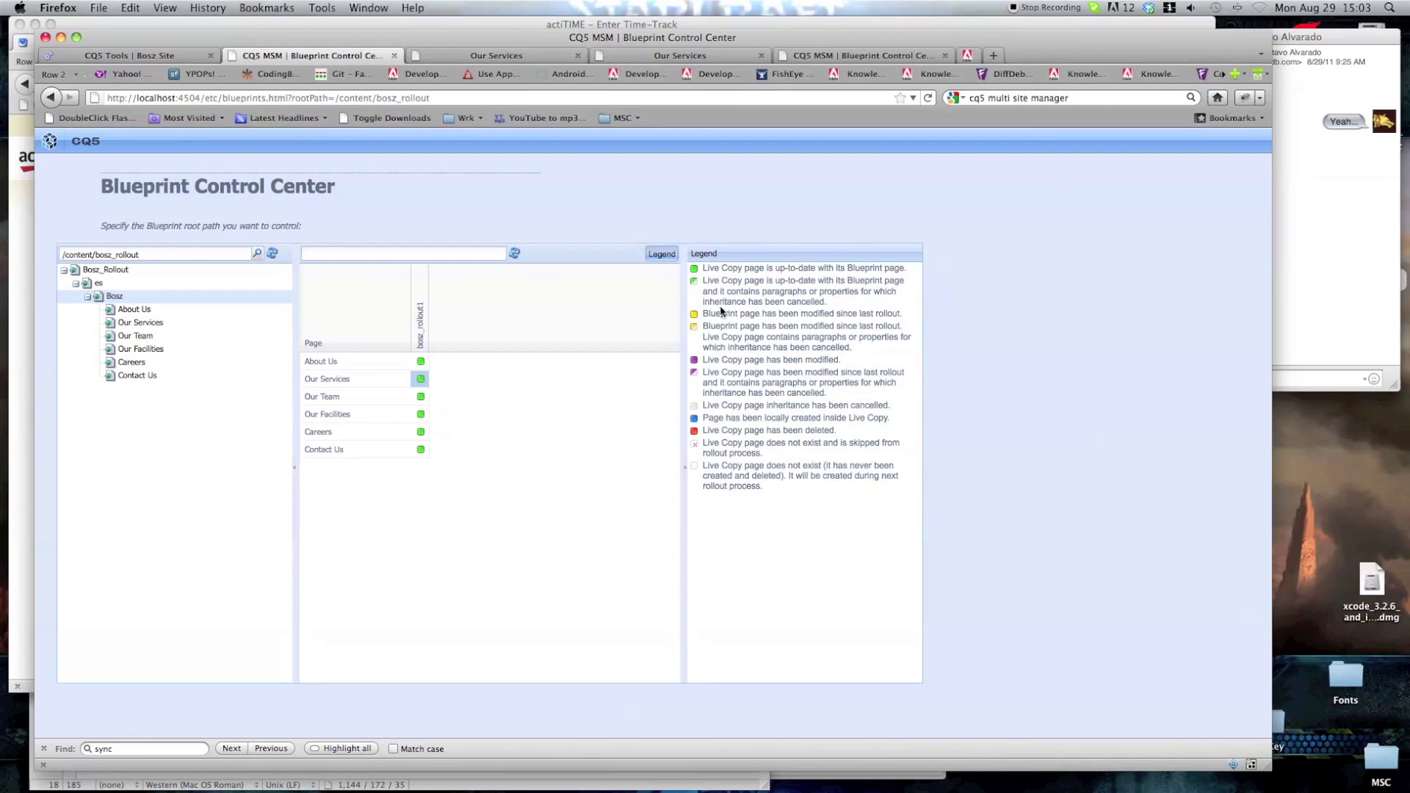
left_click(663, 254)
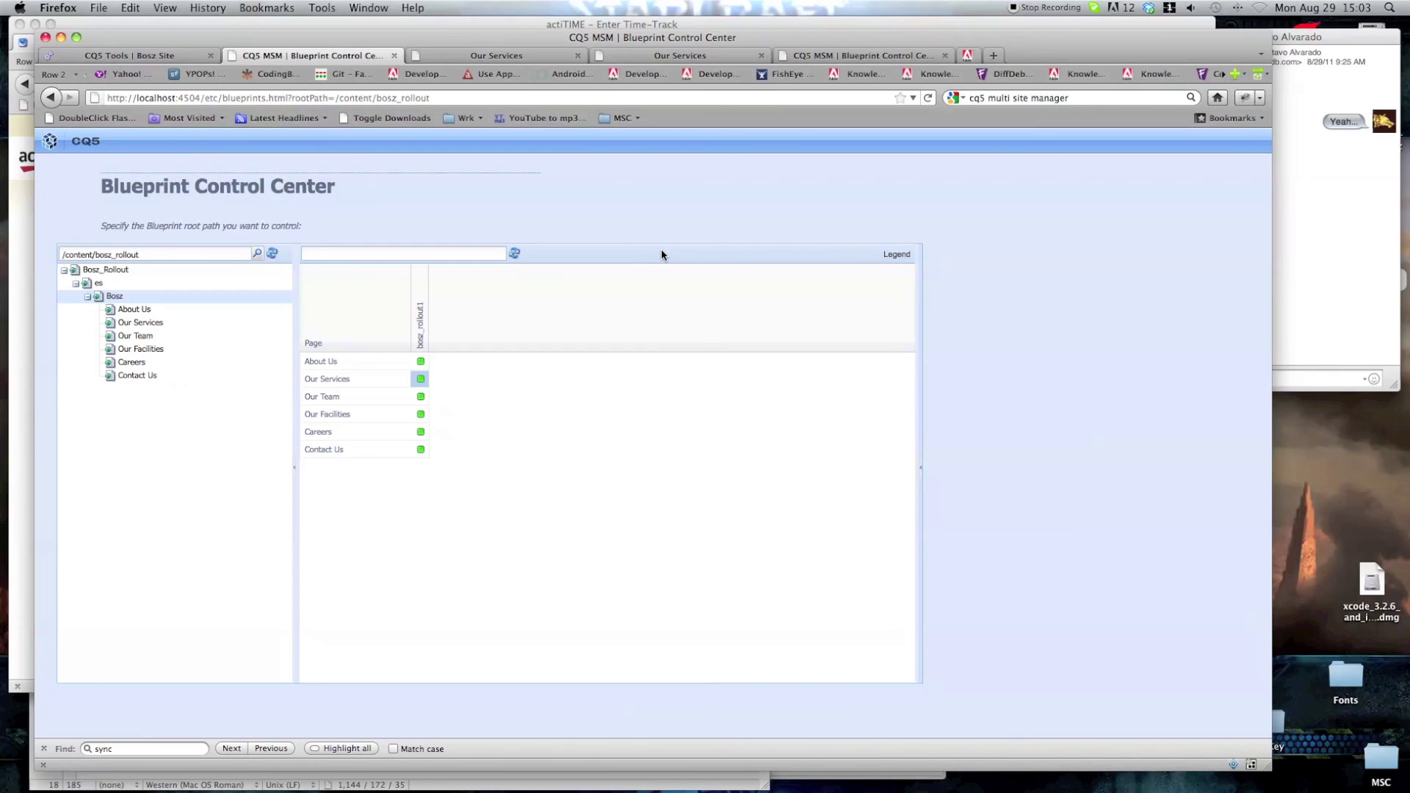